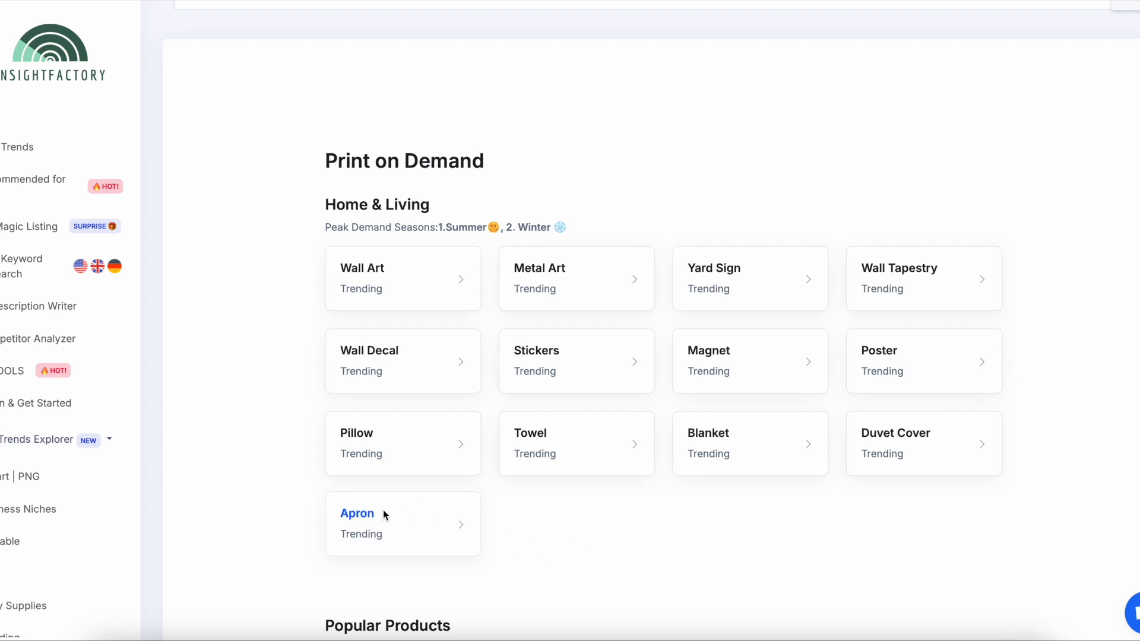
Step: Open the trending Apron products under Home & Living and bring up the details of the Mental Bake Down Apron trend
click(365, 513)
scroll(494, 505, down, 4)
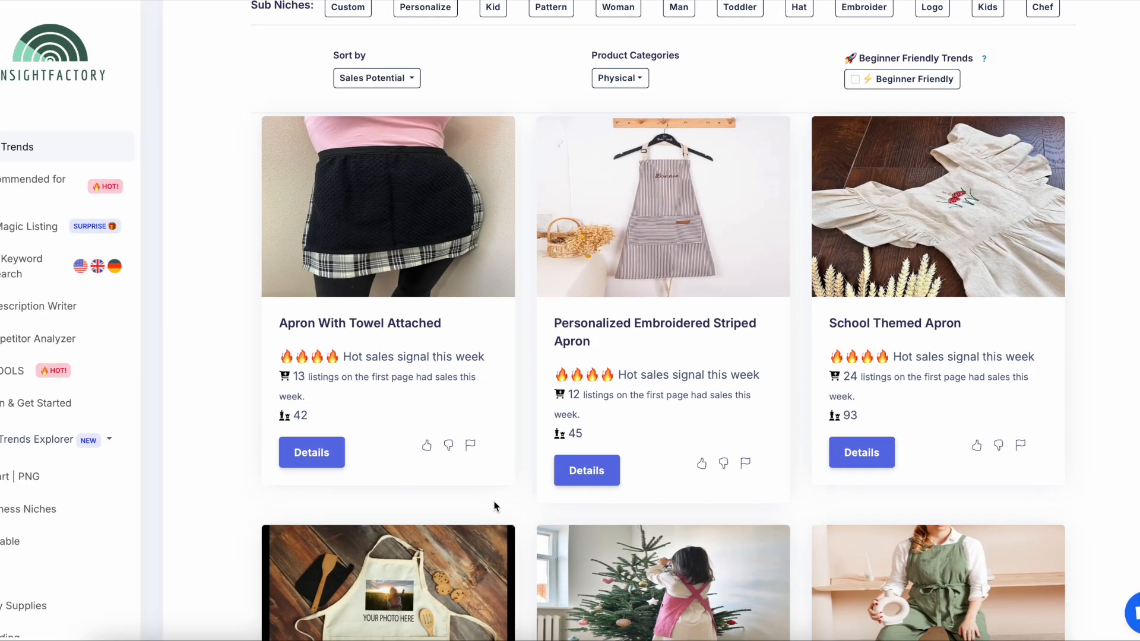
scroll(495, 506, down, 5)
scroll(496, 505, down, 3)
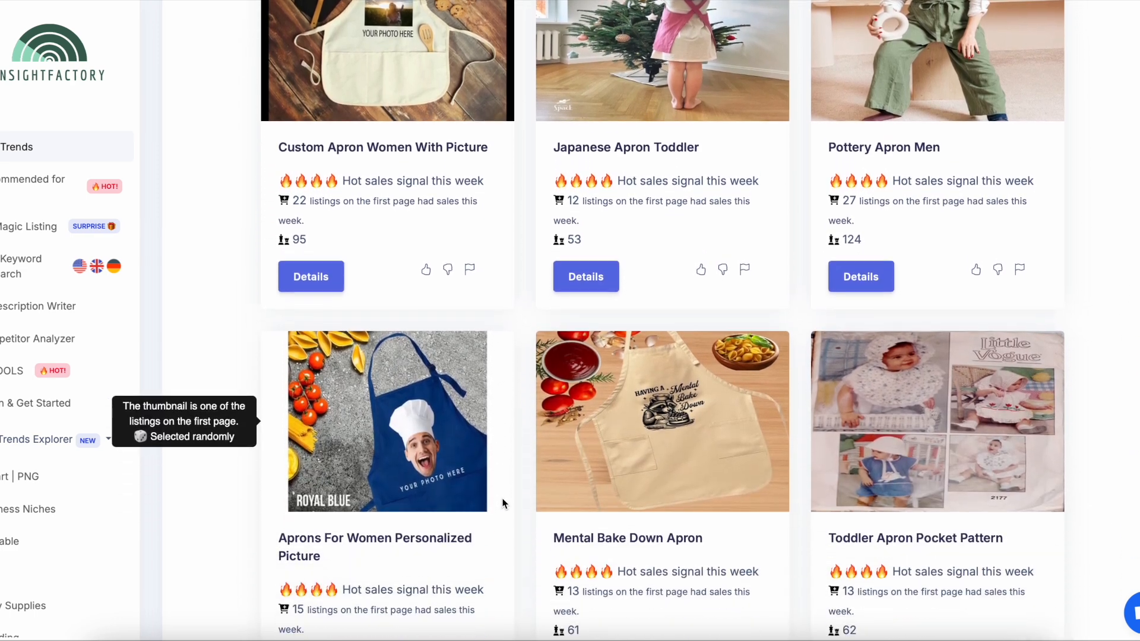
scroll(502, 504, down, 2)
scroll(502, 504, down, 1)
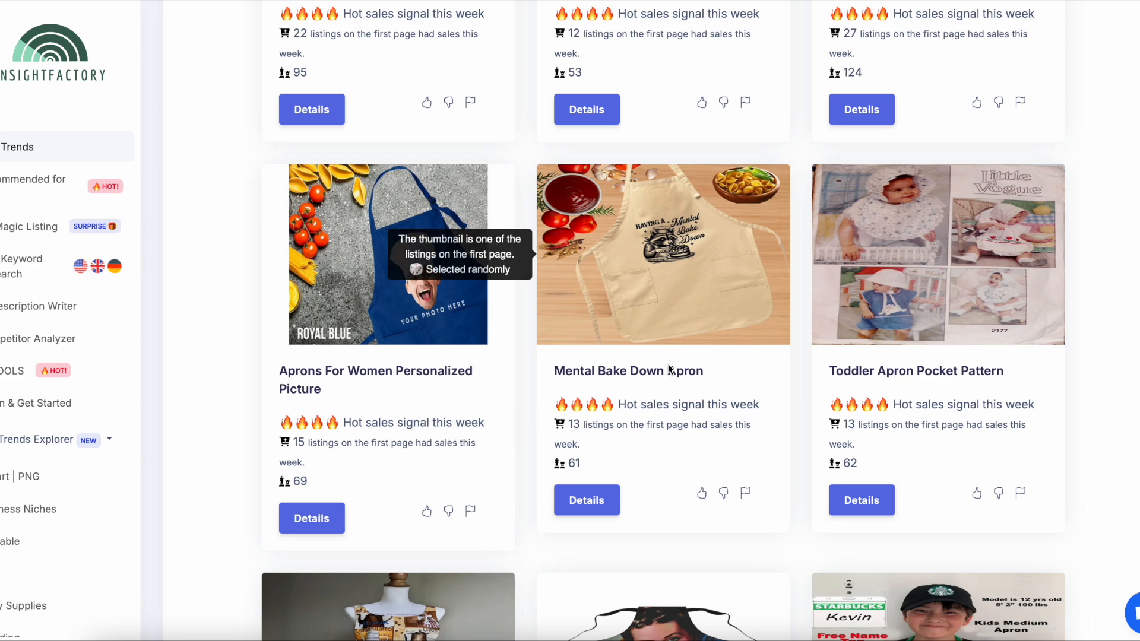
click(682, 273)
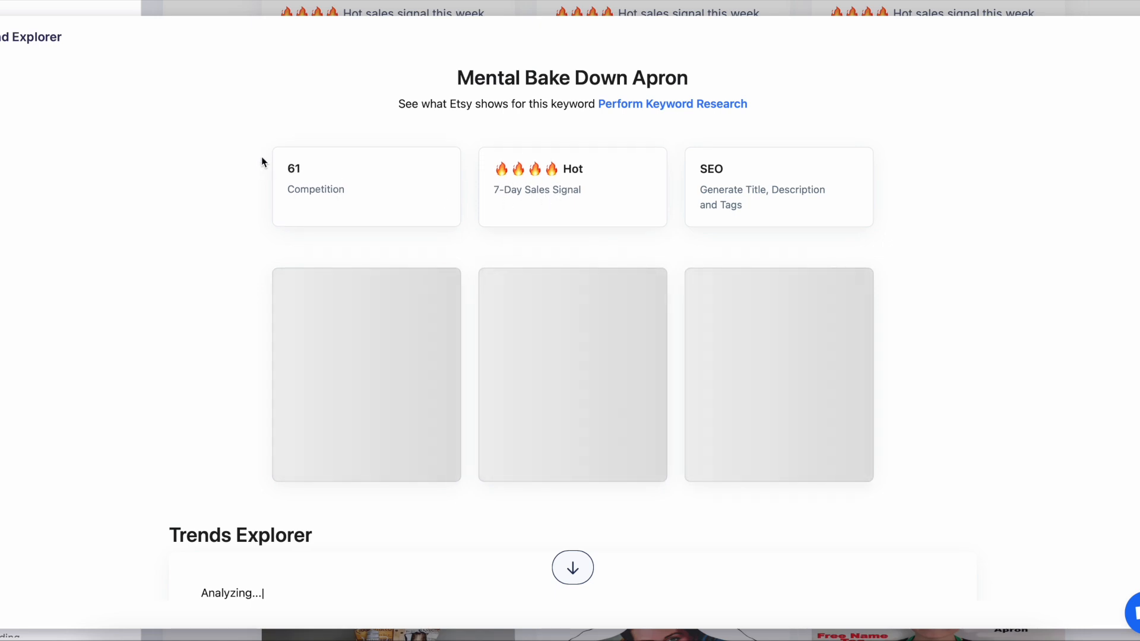
Step: View the top-selling Mental Bake Down Apron examples and run keyword research on the phrase
scroll(674, 344, down, 2)
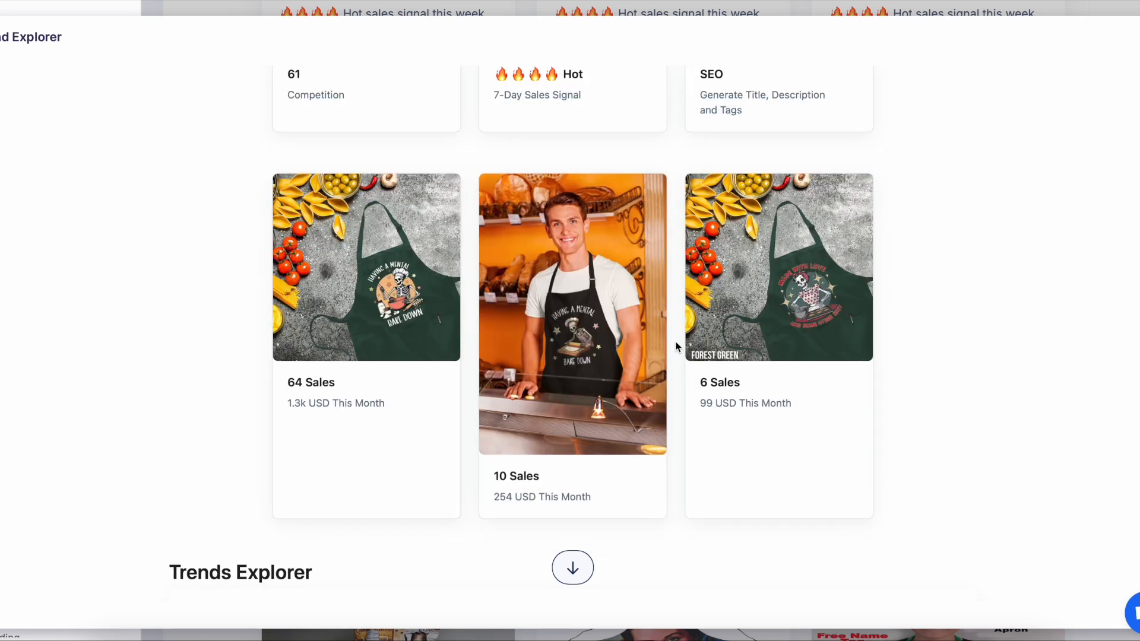
scroll(656, 262, up, 2)
click(651, 108)
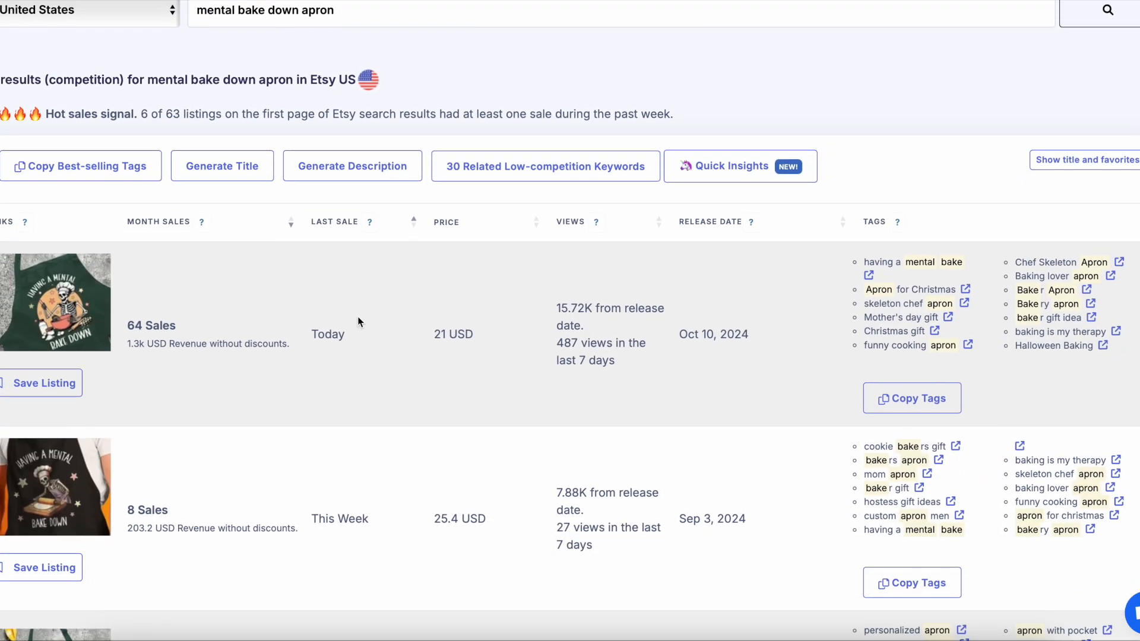
Step: Examine the month sales, last sale, prices and designs of the listings found for "mental bake down apron"
scroll(212, 348, down, 2)
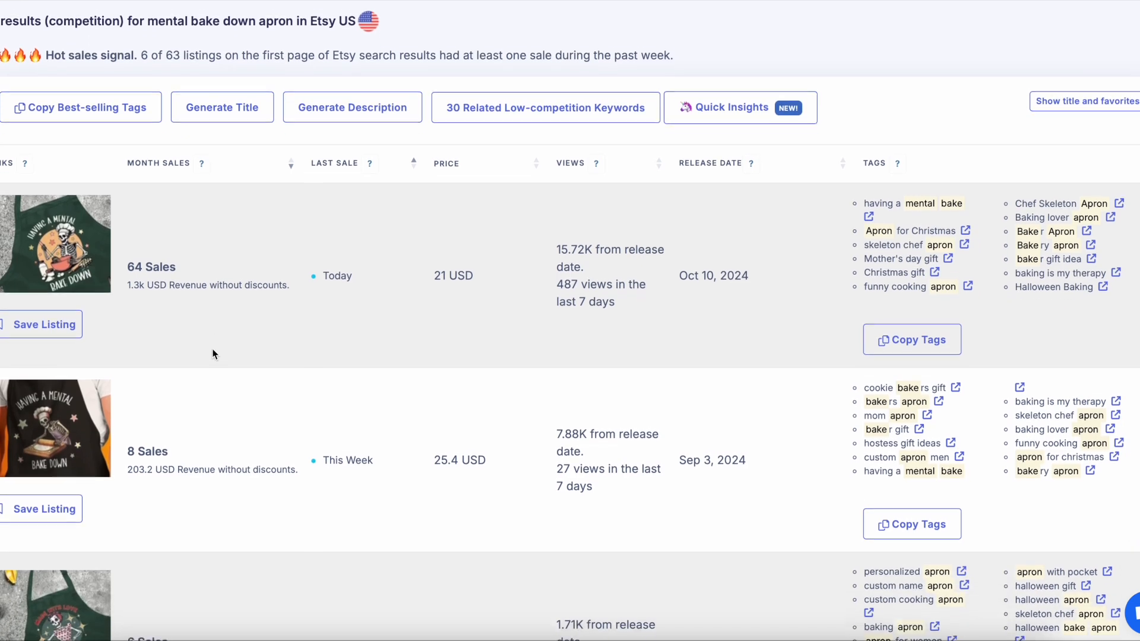
scroll(212, 348, down, 1)
scroll(212, 348, down, 1)
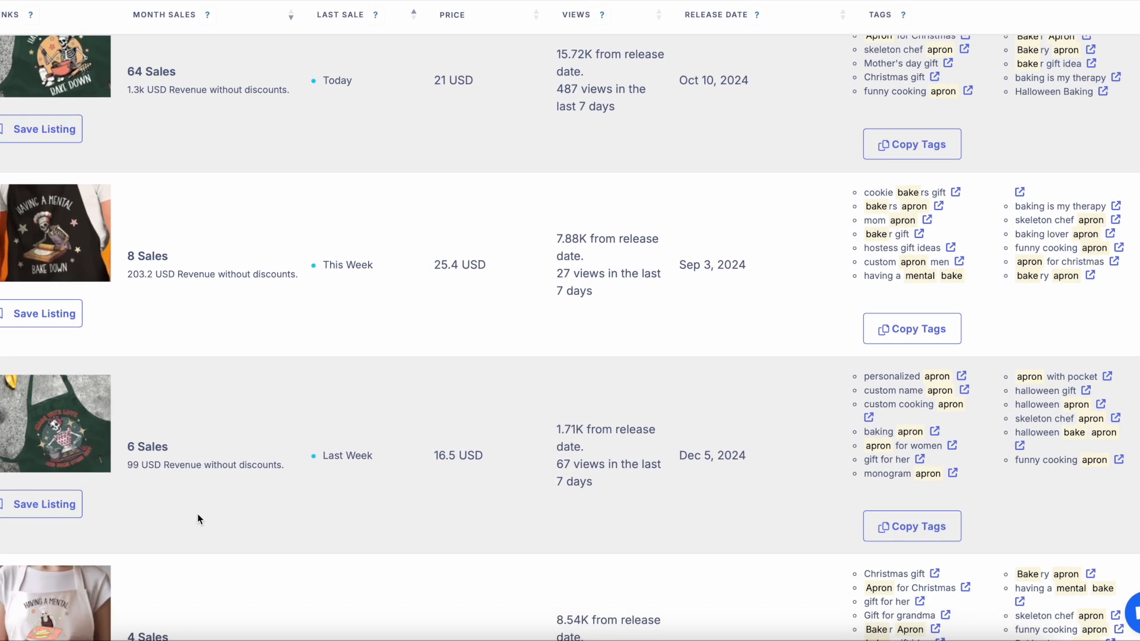
scroll(171, 483, down, 3)
scroll(109, 563, up, 4)
scroll(87, 337, up, 3)
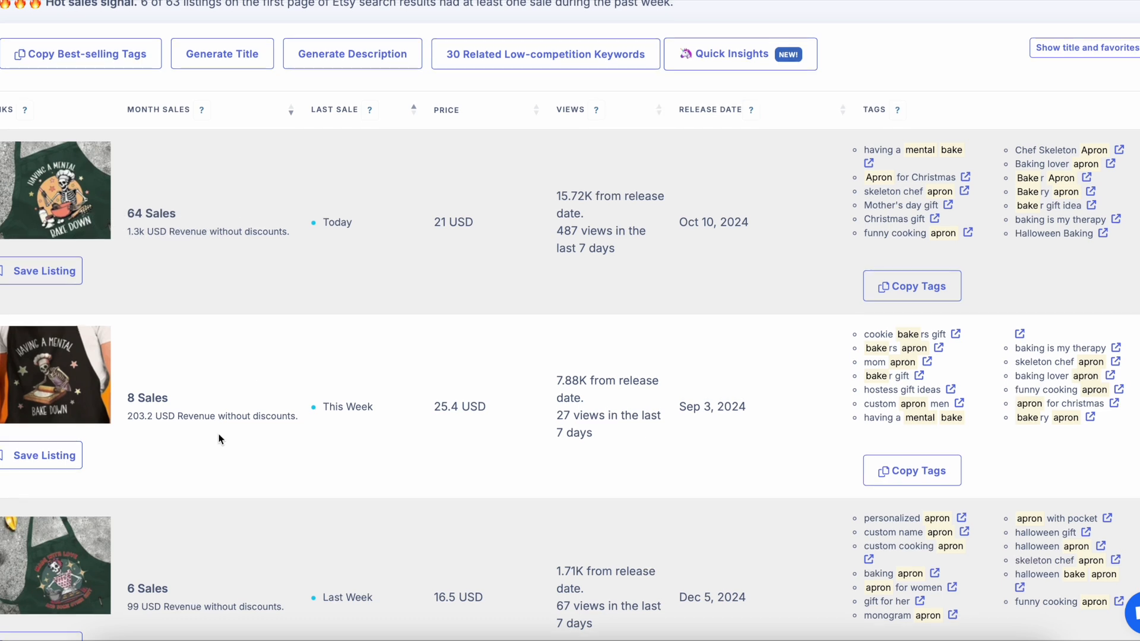
scroll(218, 439, up, 1)
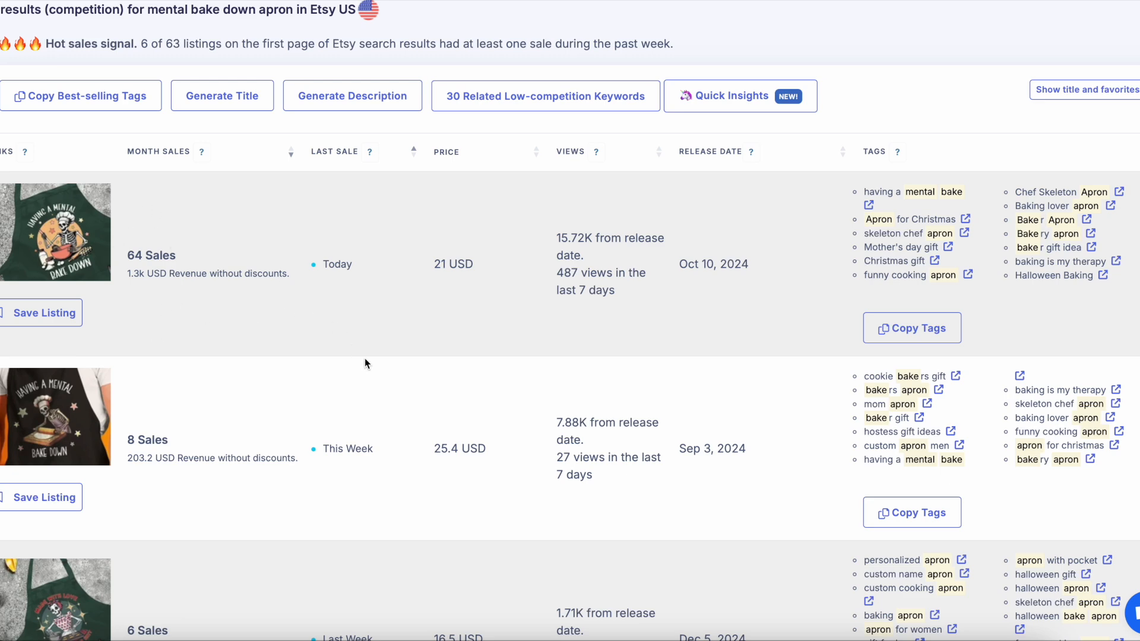
scroll(364, 358, up, 4)
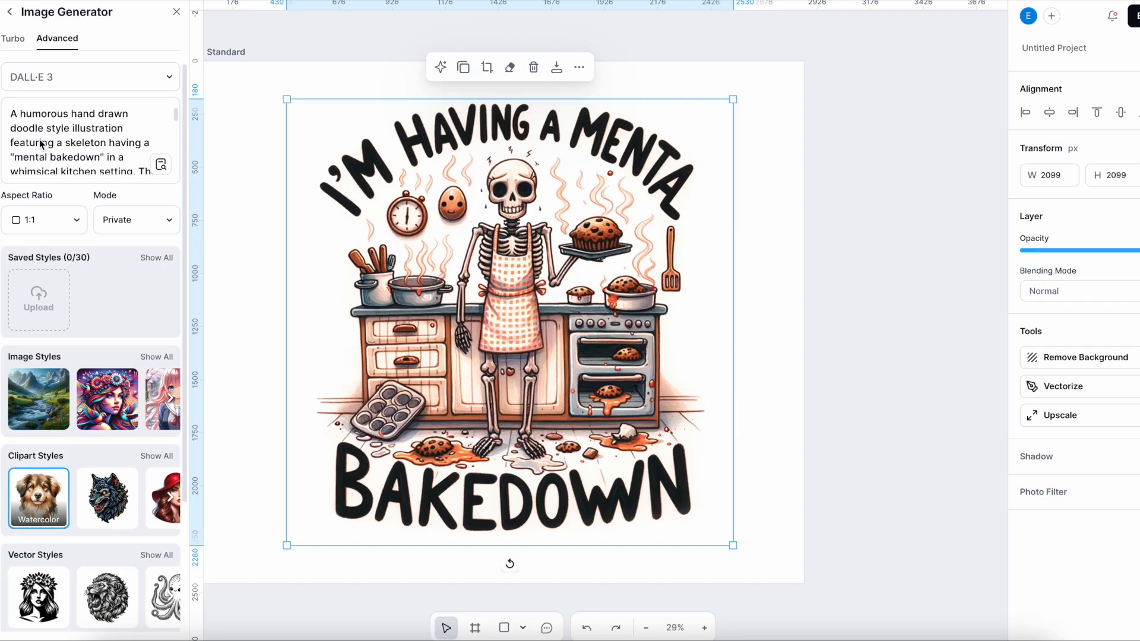
Step: Switch to the image generator project and review the DALL·E 3 prompt, the clipart style and the skeleton bakedown artwork
scroll(42, 144, down, 1)
scroll(41, 143, down, 2)
scroll(44, 143, up, 3)
scroll(81, 142, down, 1)
scroll(81, 141, down, 2)
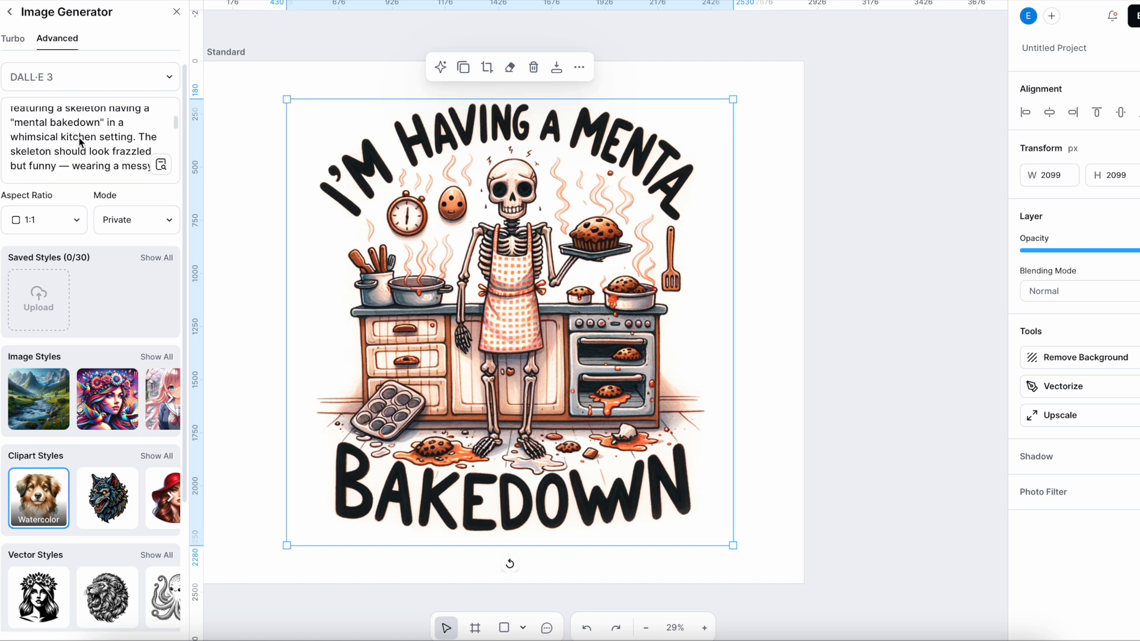
scroll(89, 136, down, 1)
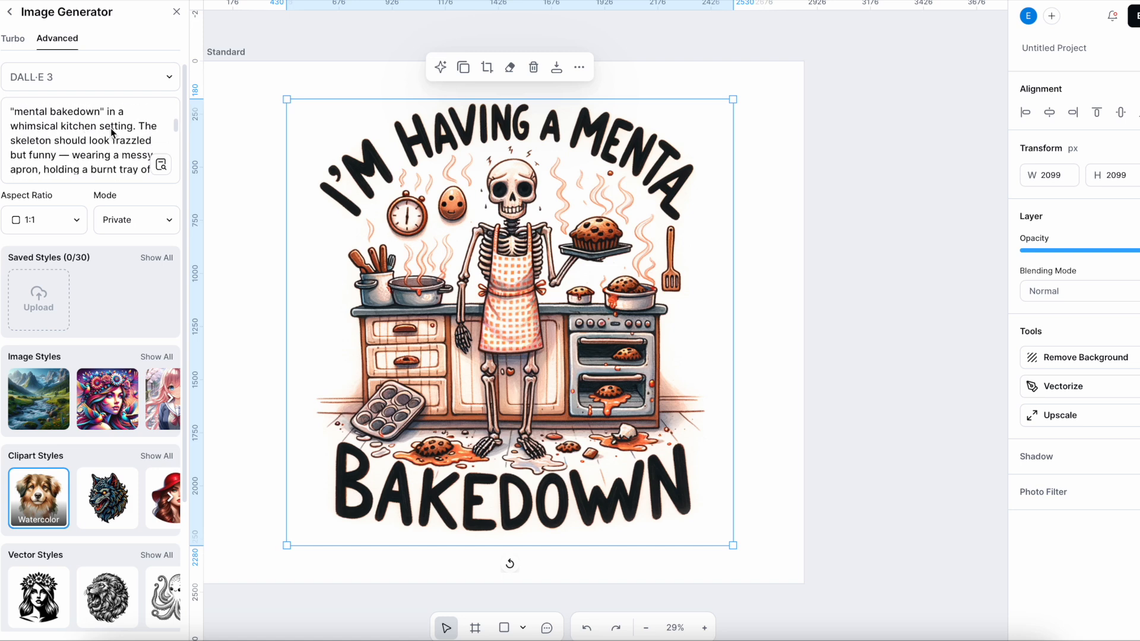
scroll(104, 135, down, 2)
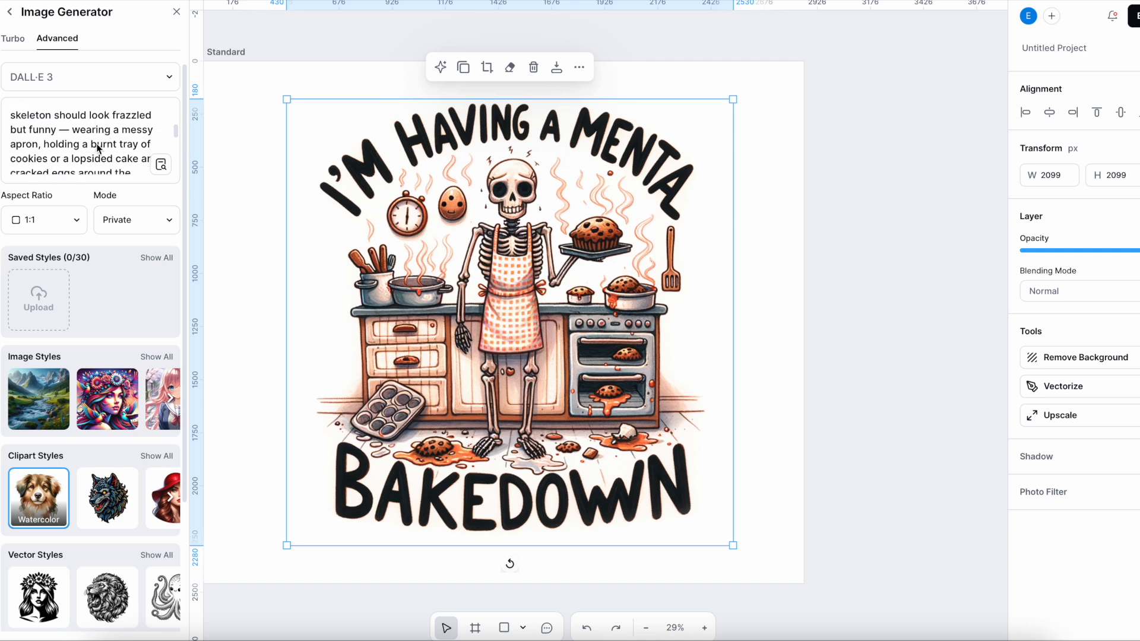
scroll(98, 145, down, 2)
scroll(99, 146, down, 1)
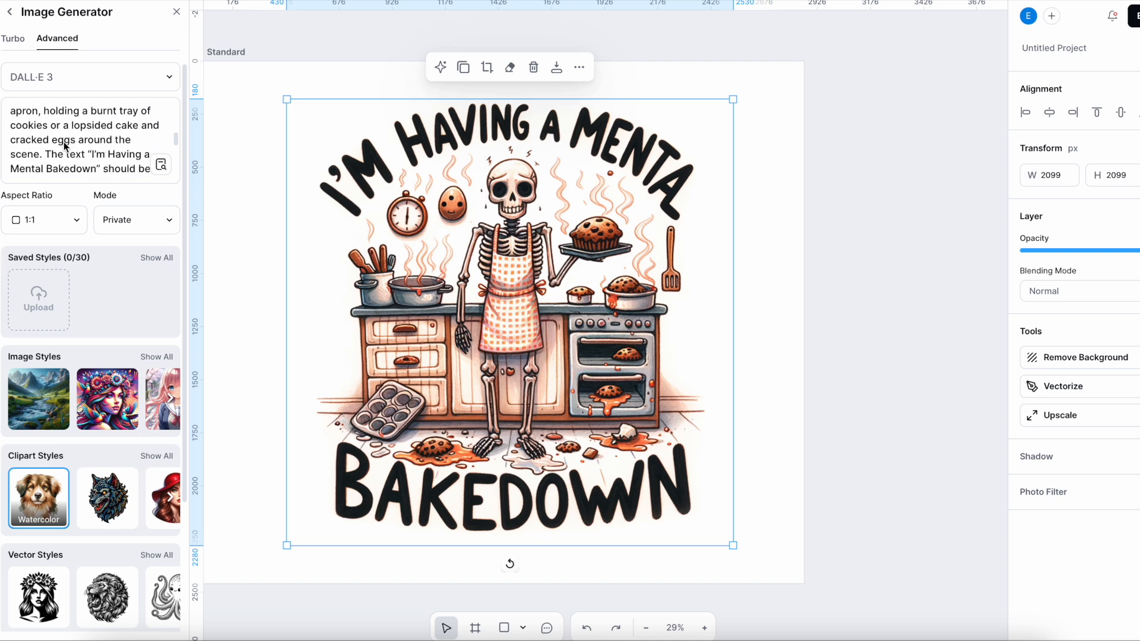
scroll(69, 149, down, 2)
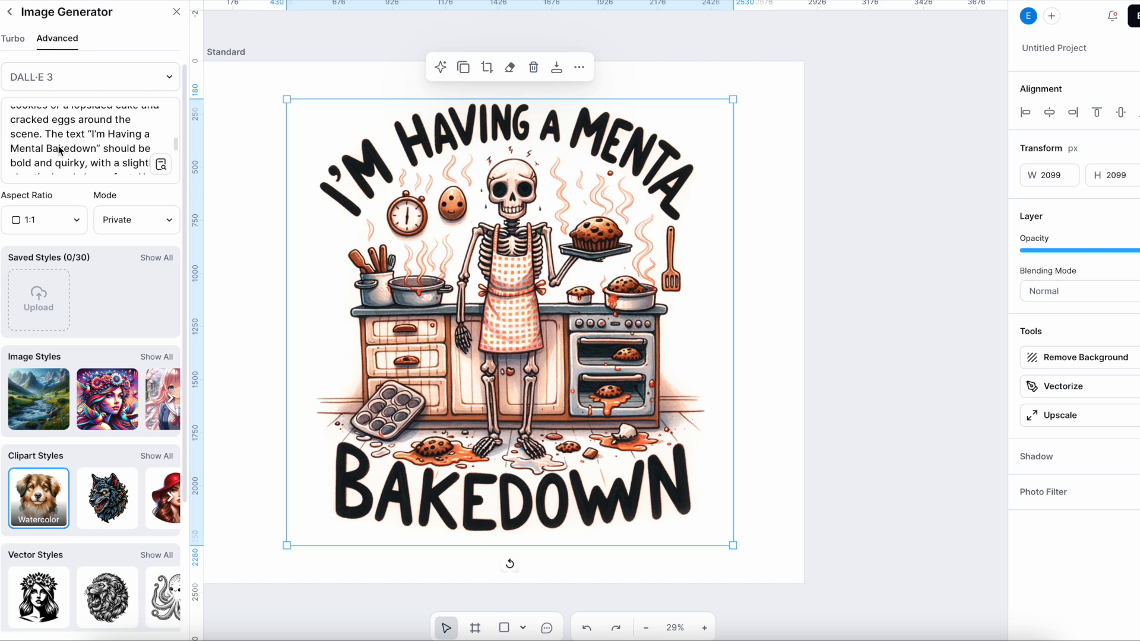
scroll(69, 159, down, 3)
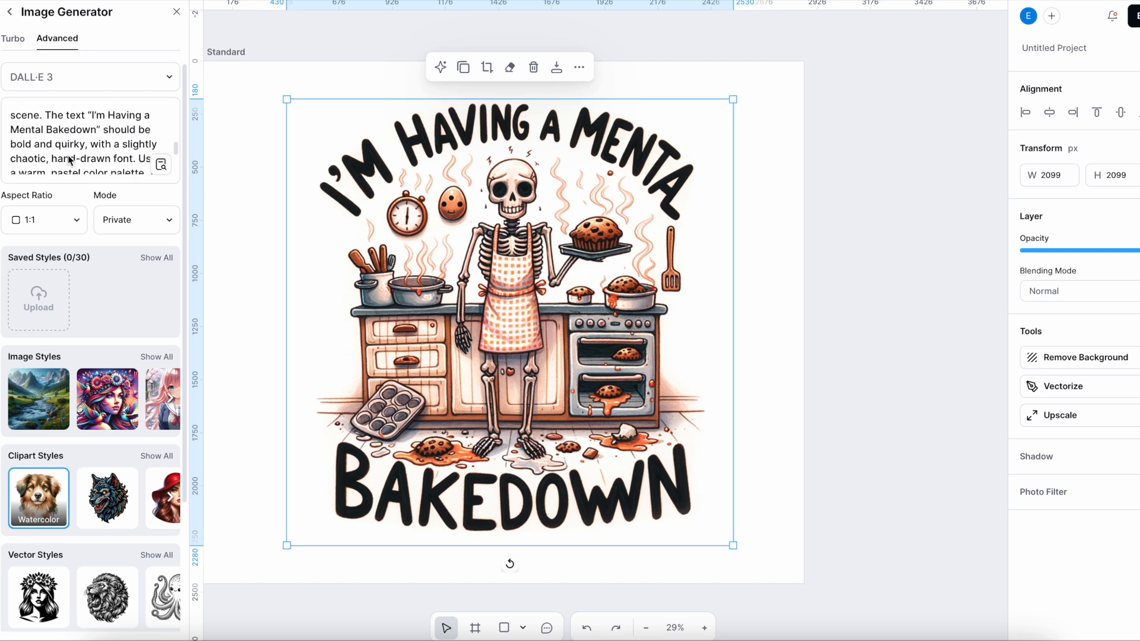
scroll(100, 144, down, 2)
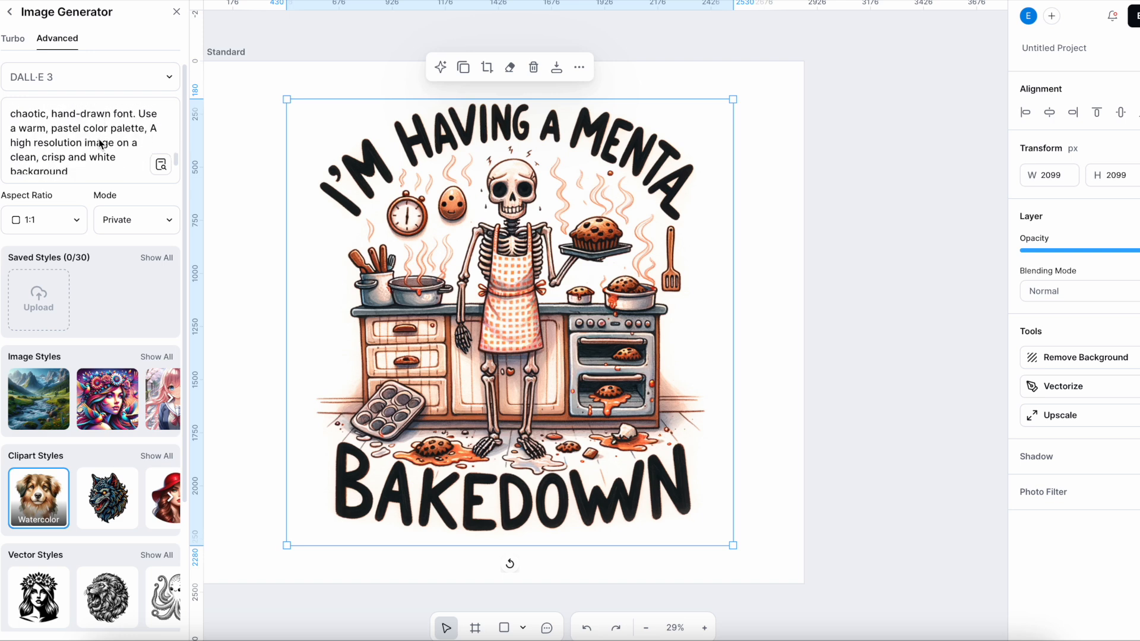
scroll(114, 144, down, 1)
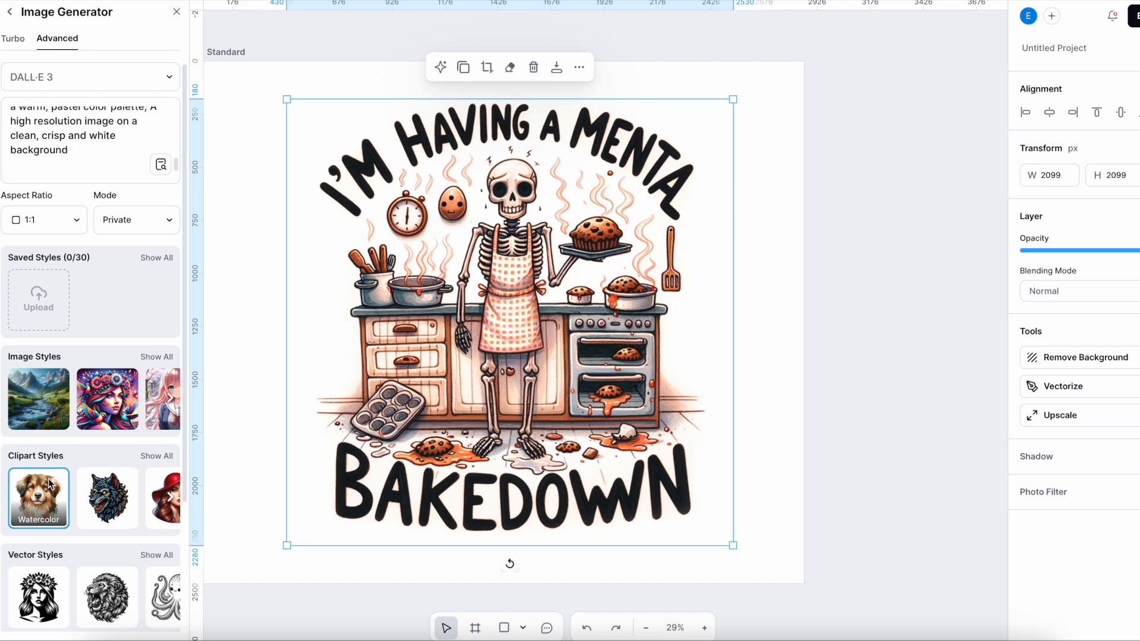
scroll(39, 502, down, 2)
scroll(40, 502, down, 2)
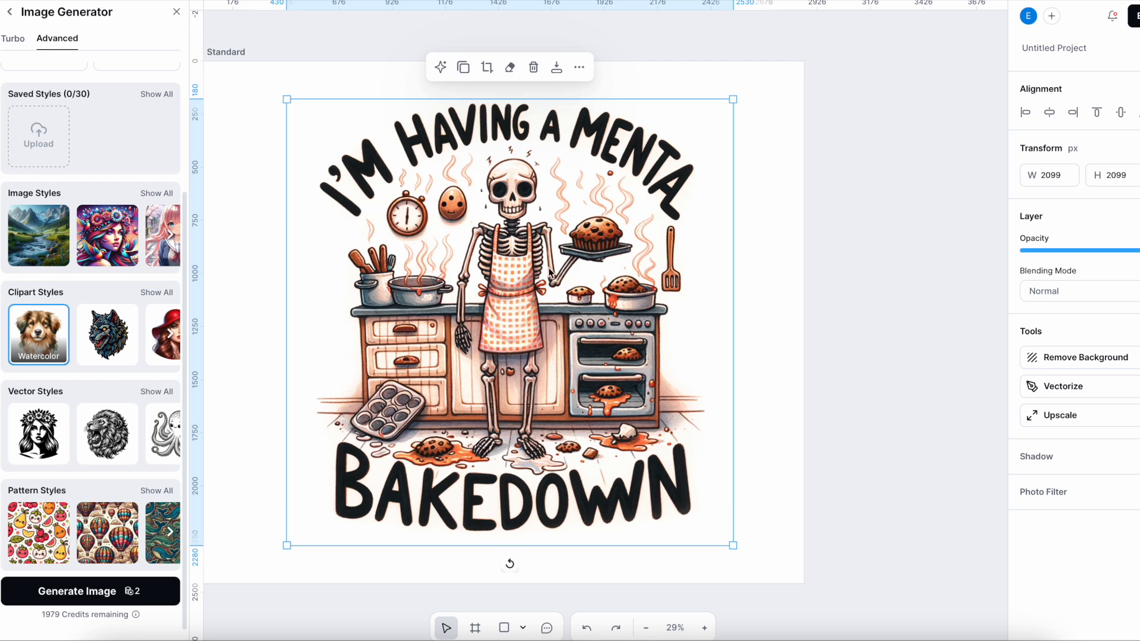
click(758, 409)
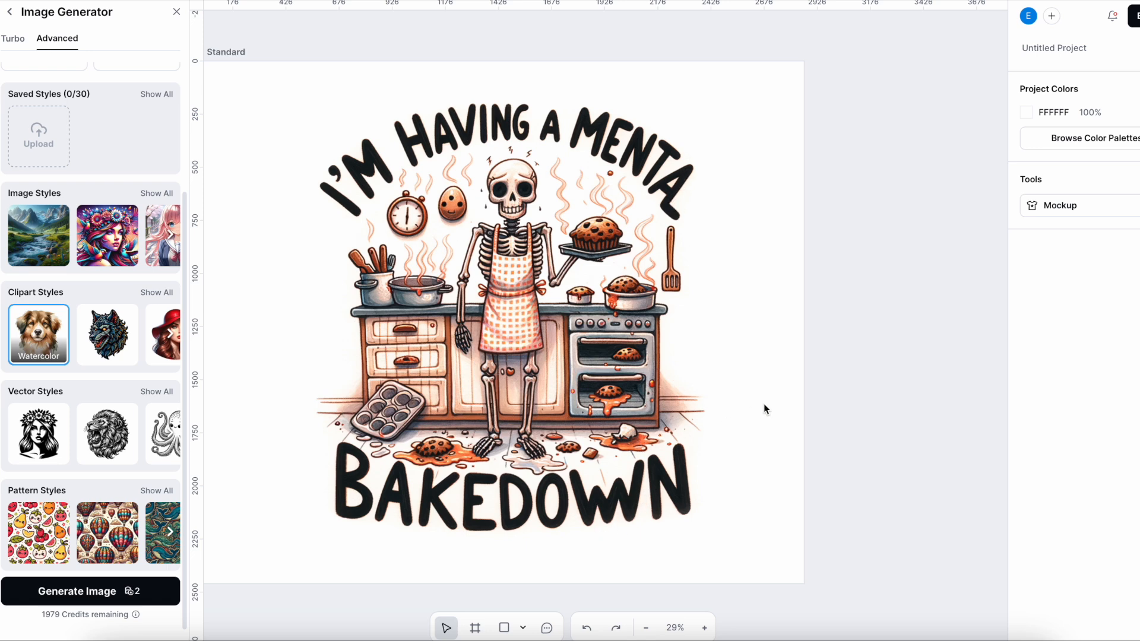
click(729, 207)
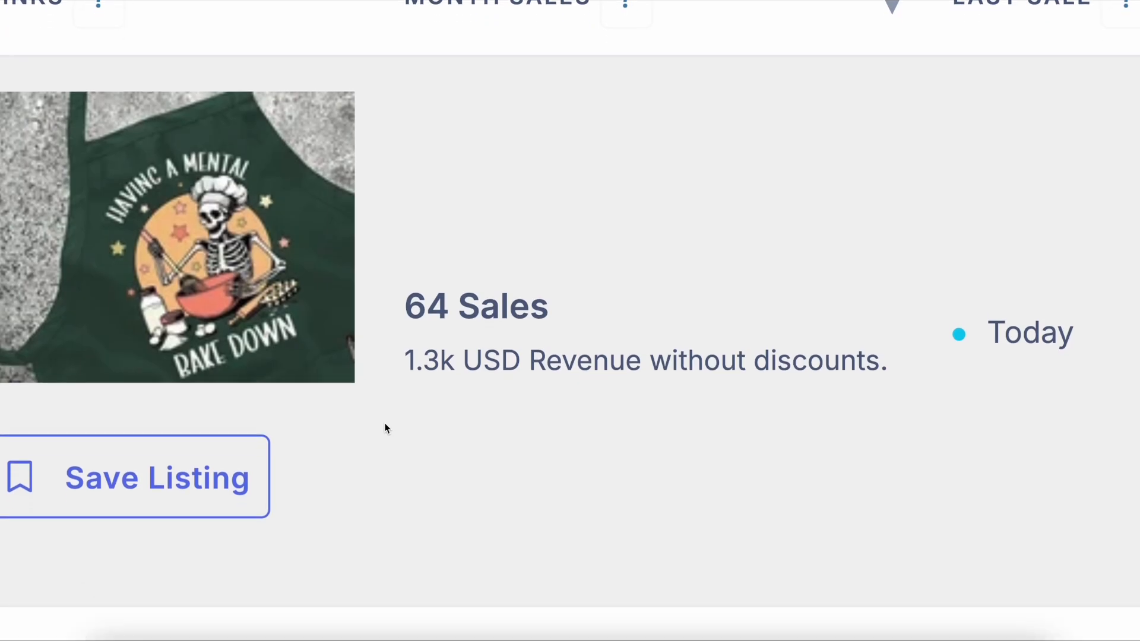
Step: Switch back to the keyword research results and compare the skeleton designs on the best-selling mental bake down aprons
scroll(420, 318, down, 5)
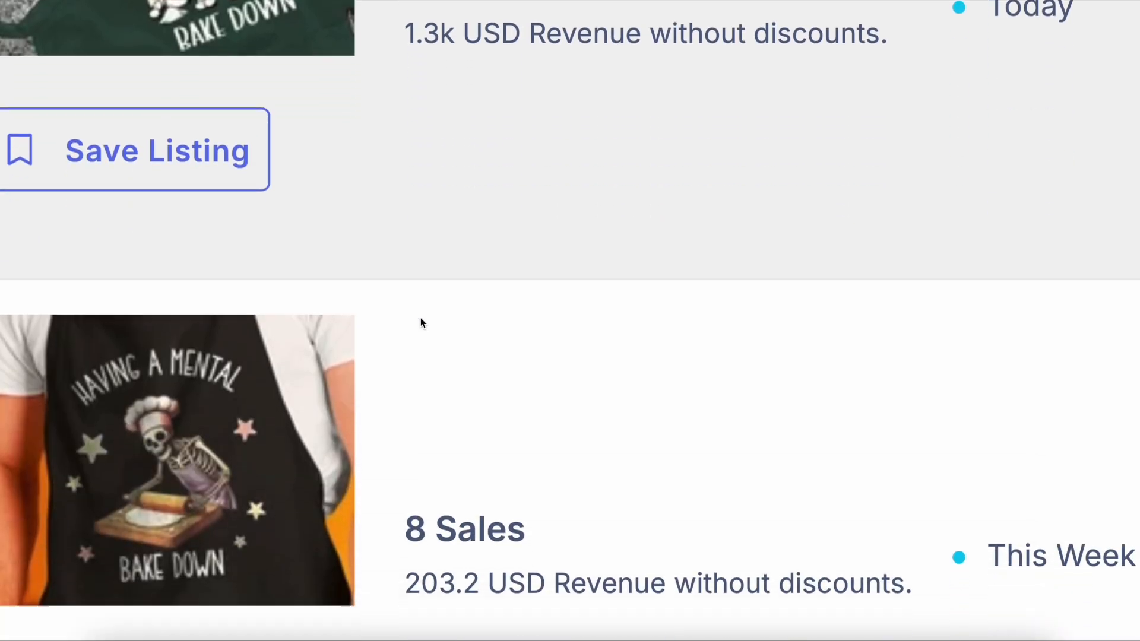
scroll(421, 319, down, 5)
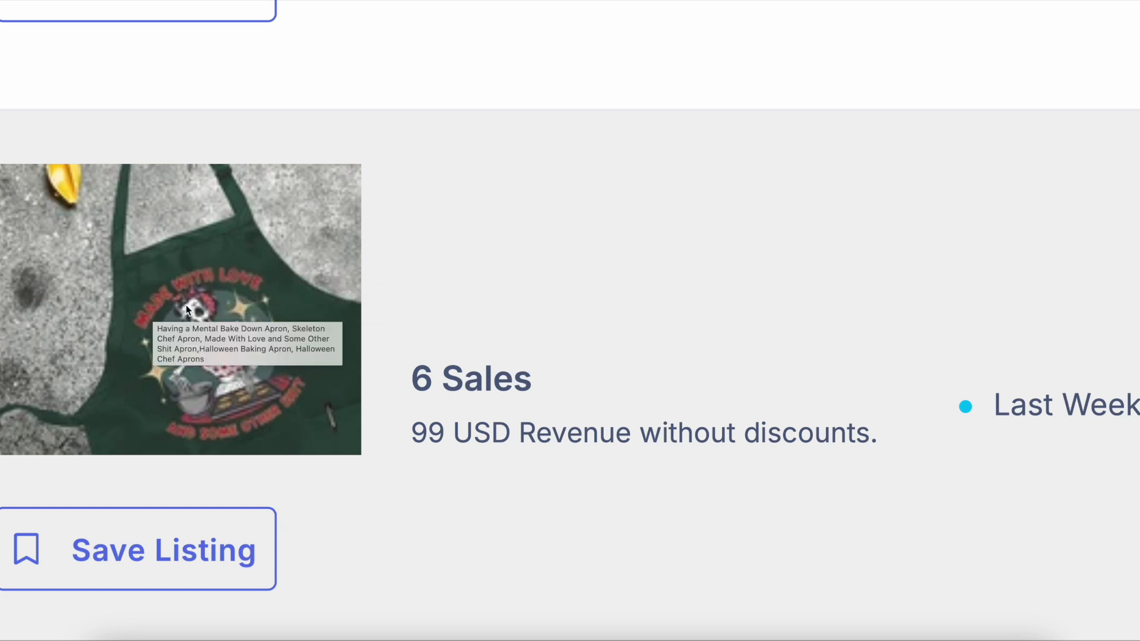
scroll(310, 405, down, 5)
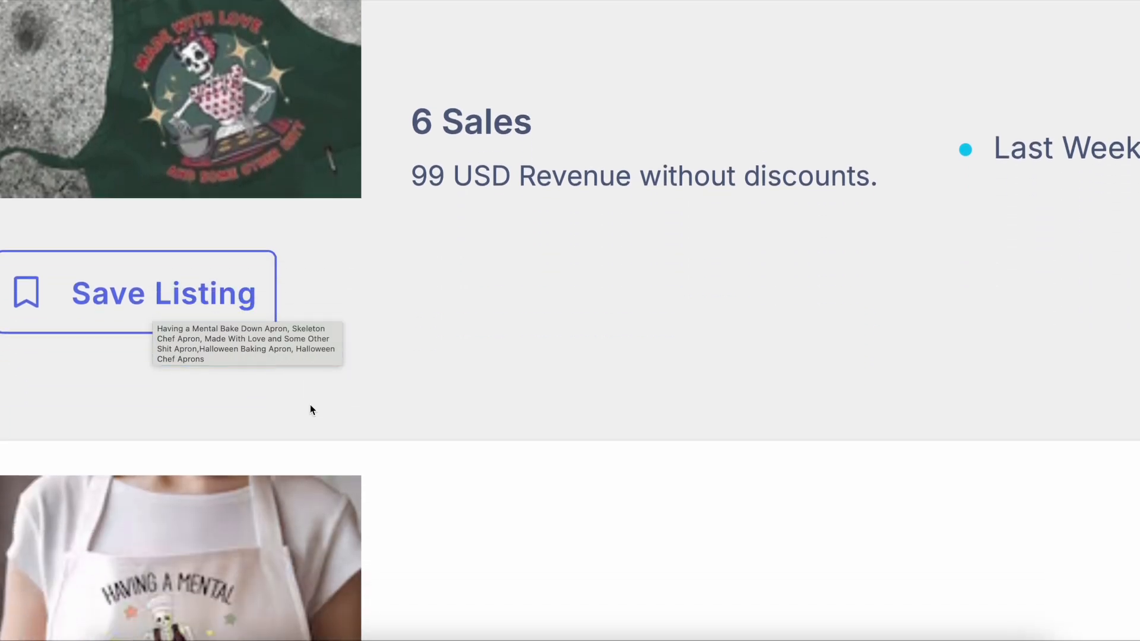
scroll(310, 404, down, 3)
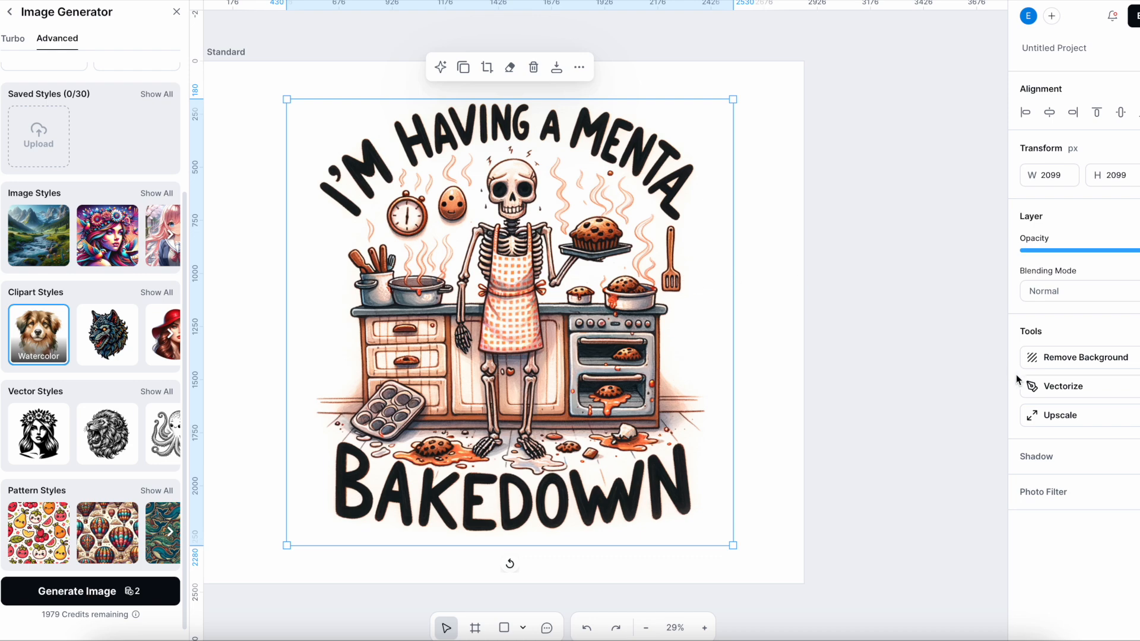
Step: Remove the skeleton artwork's background and export the Standard artboard as a PNG with Remove Background enabled
click(1073, 357)
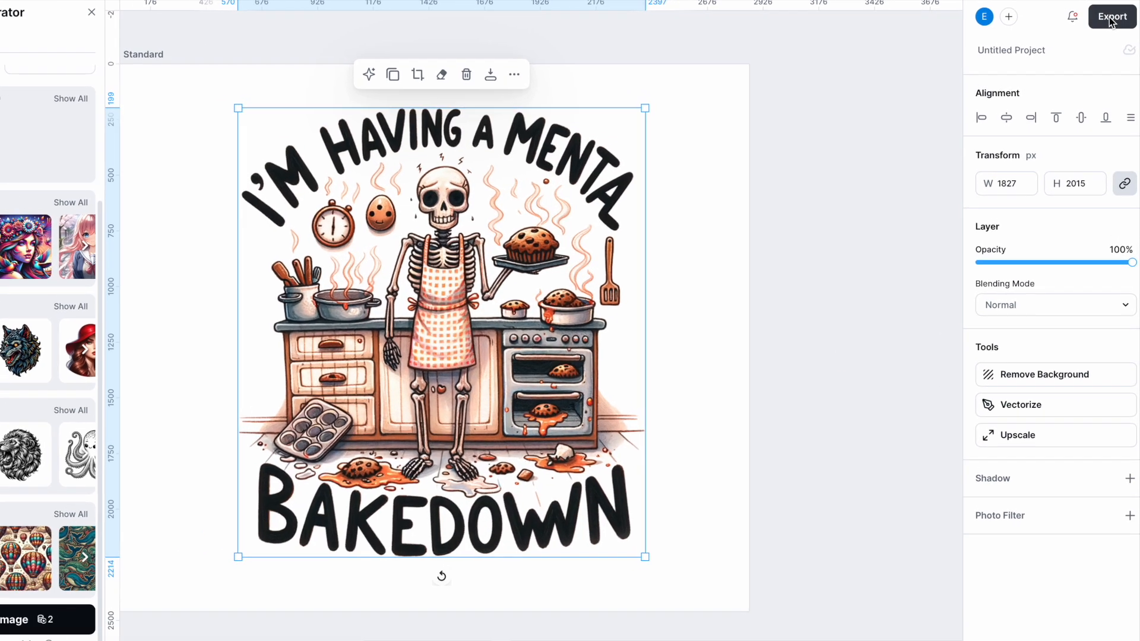
click(1134, 16)
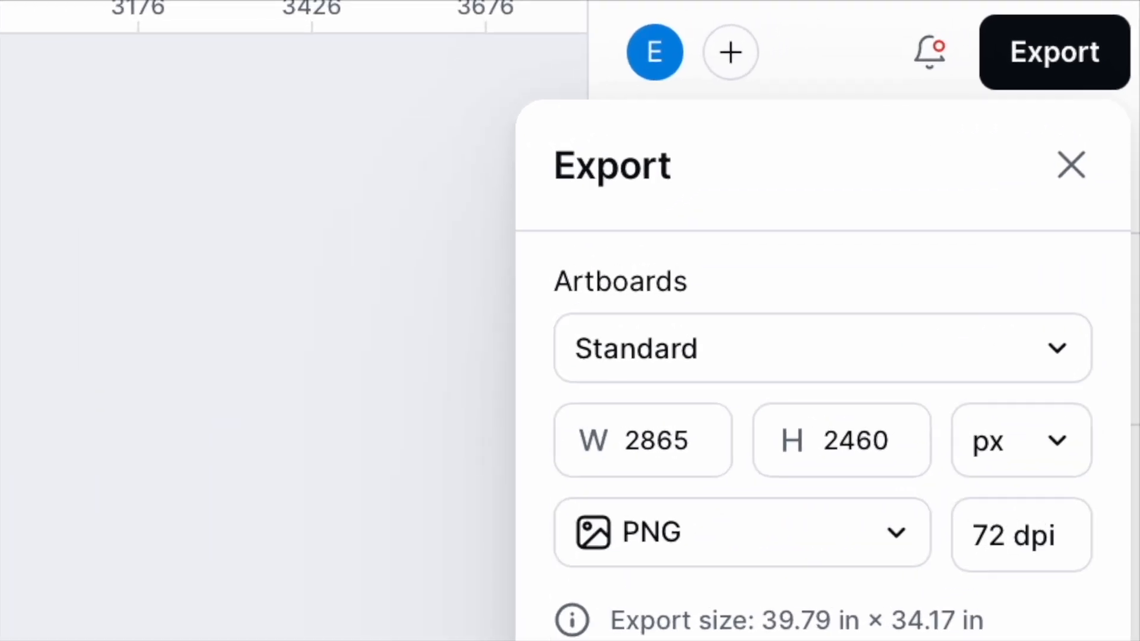
click(907, 284)
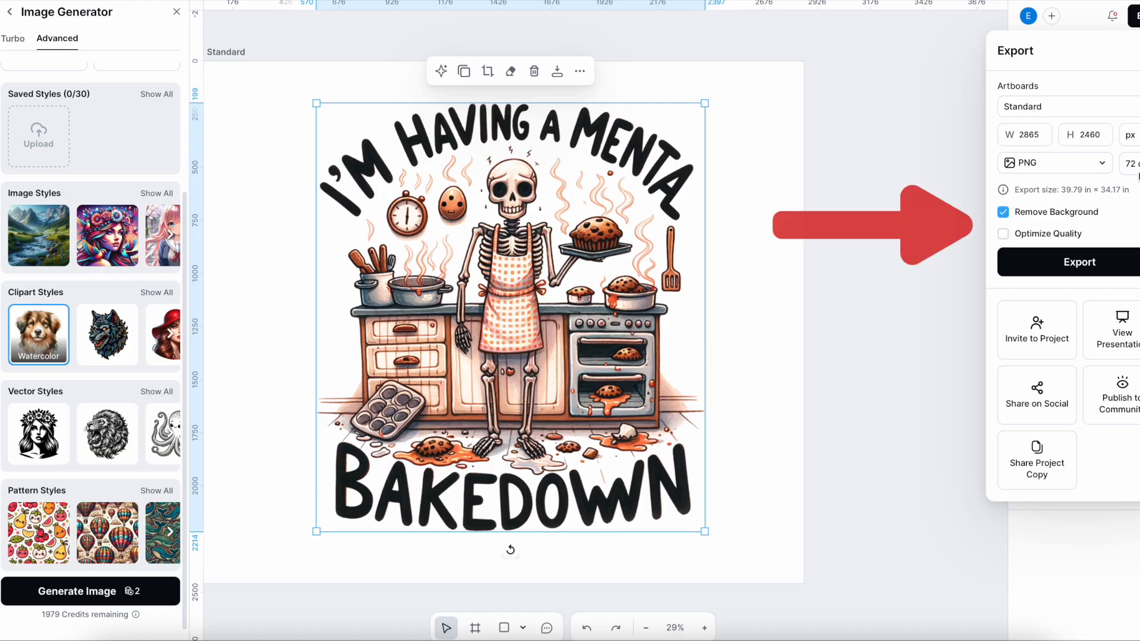
click(1074, 260)
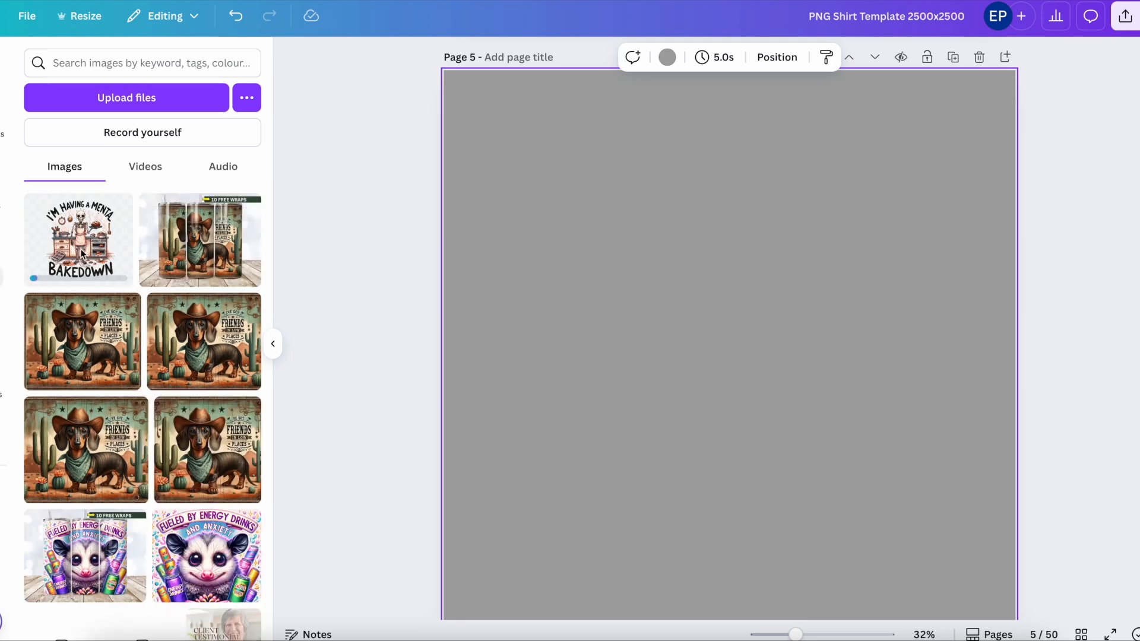
Step: In Canva, place the uploaded bakedown design on page 5 of the PNG Shirt Template, enlarge it and centre it on the page
click(82, 254)
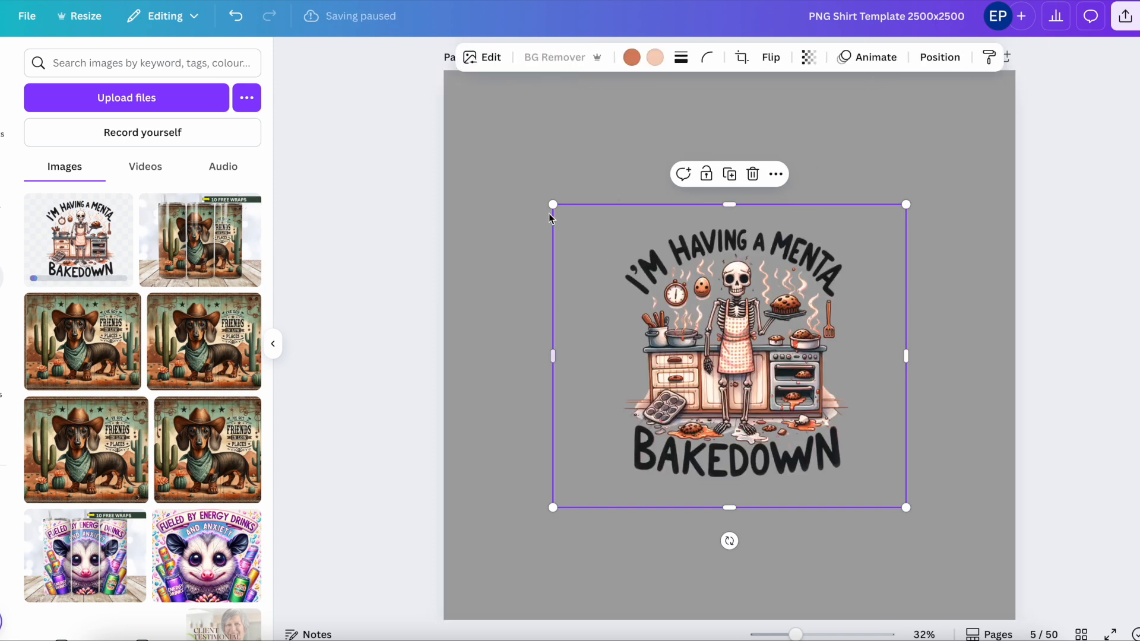
drag(553, 202, 436, 104)
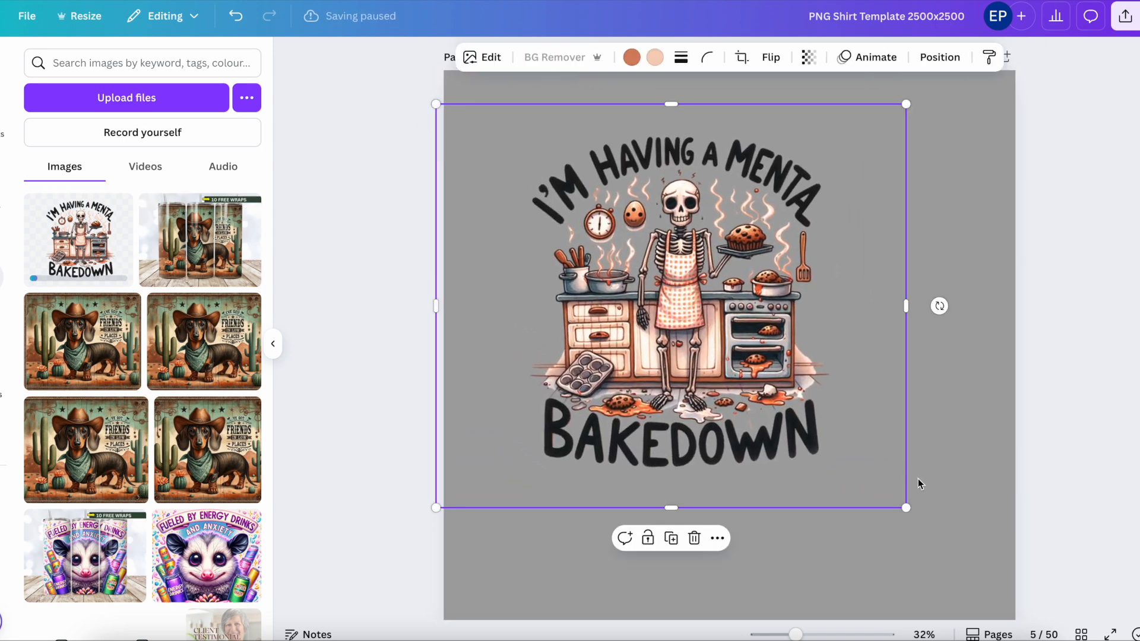
drag(907, 509, 1010, 620)
drag(703, 236, 736, 245)
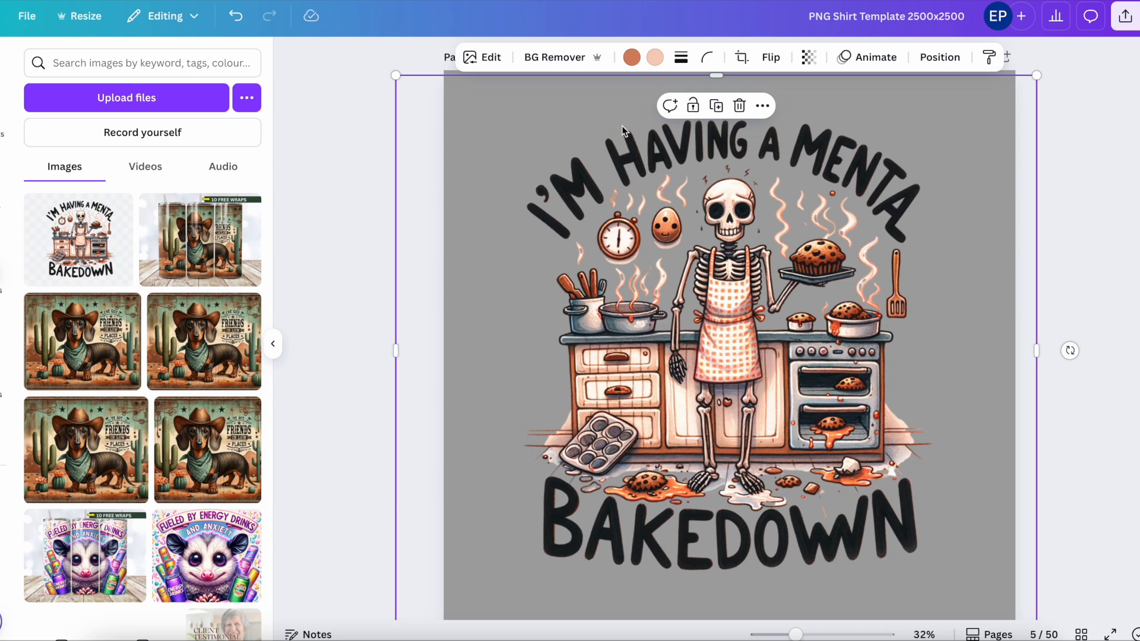
Step: Erase the stray floor lines on both sides of the kitchen and the mark above BAKEDOWN with Magic Eraser at brush size 12
click(491, 57)
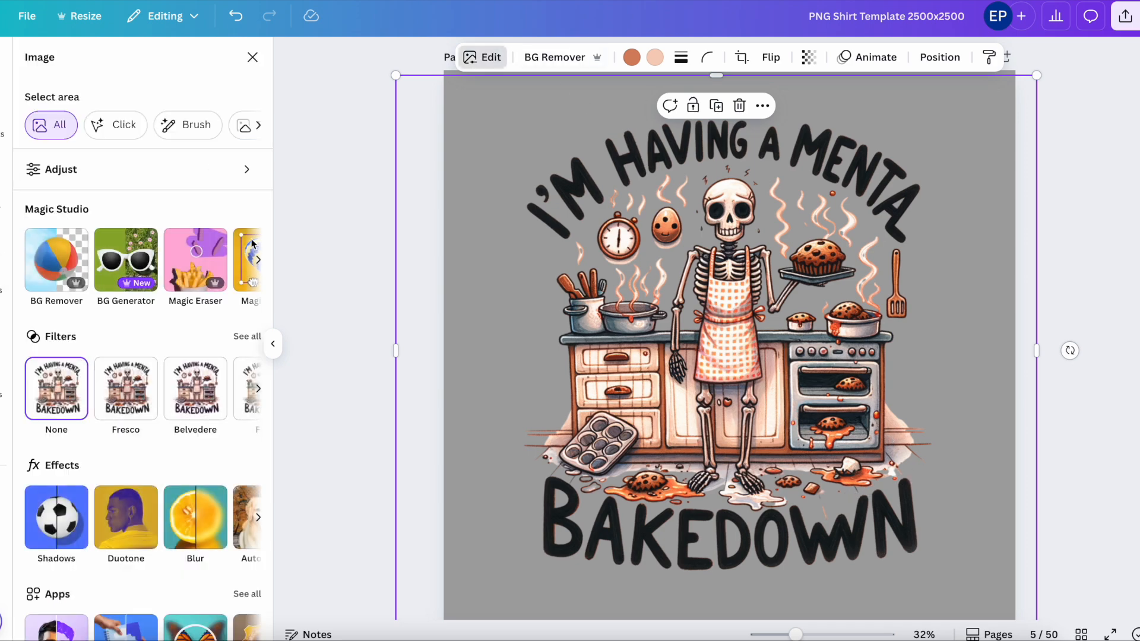
click(194, 265)
drag(37, 212, 53, 211)
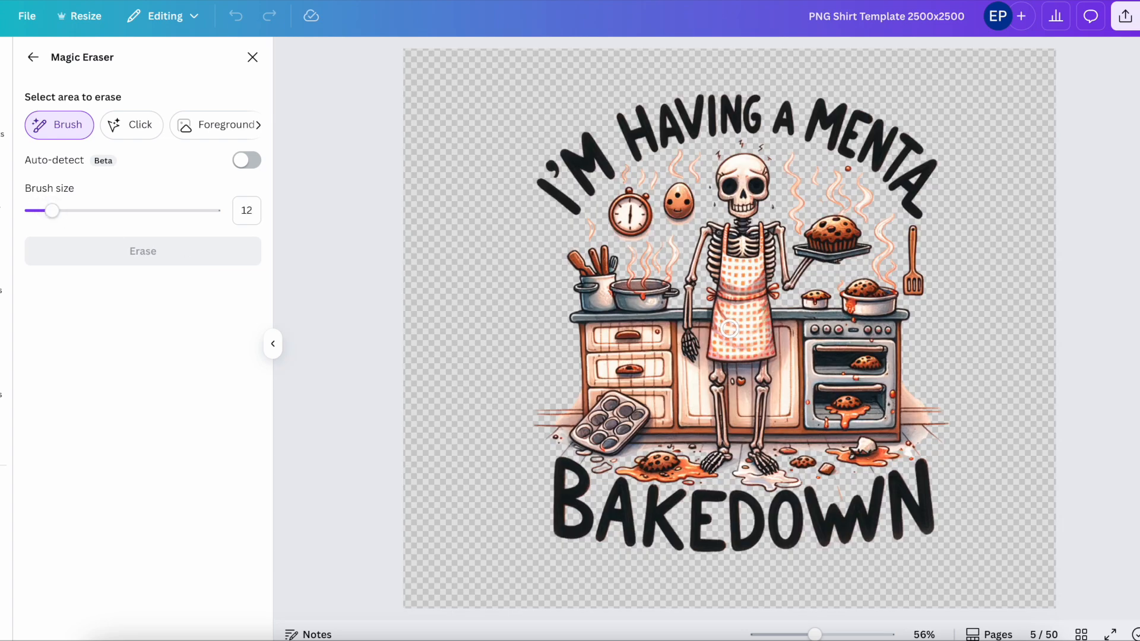
mouse_move(563, 396)
mouse_down()
mouse_move(545, 422)
mouse_move(532, 415)
mouse_move(536, 429)
mouse_up()
drag(837, 484, 838, 495)
drag(934, 399, 940, 440)
click(176, 257)
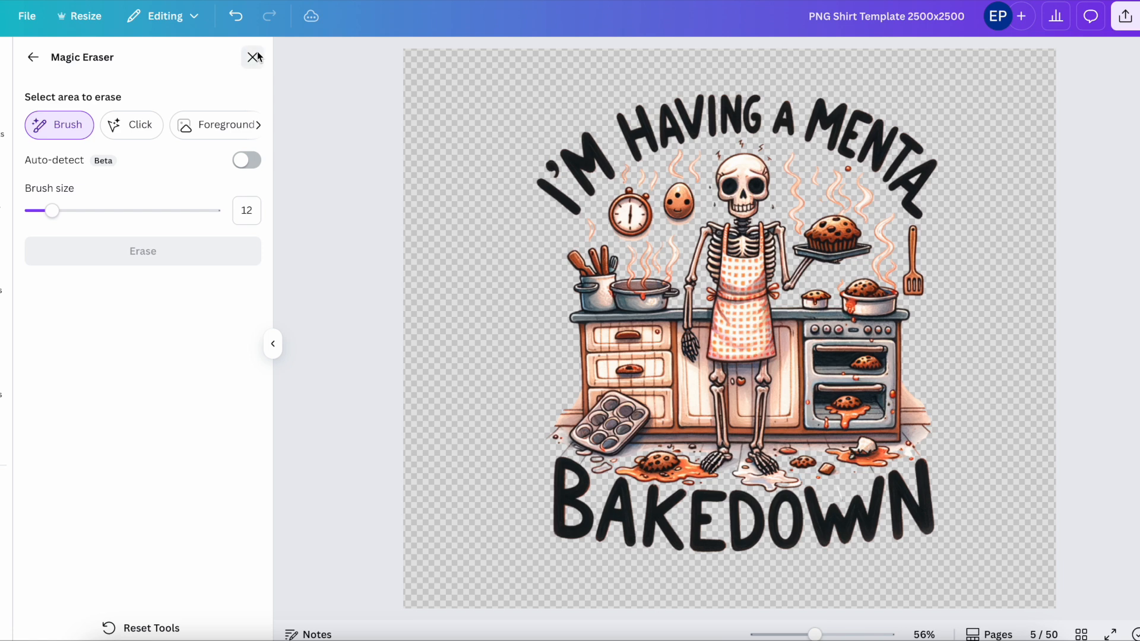
click(255, 57)
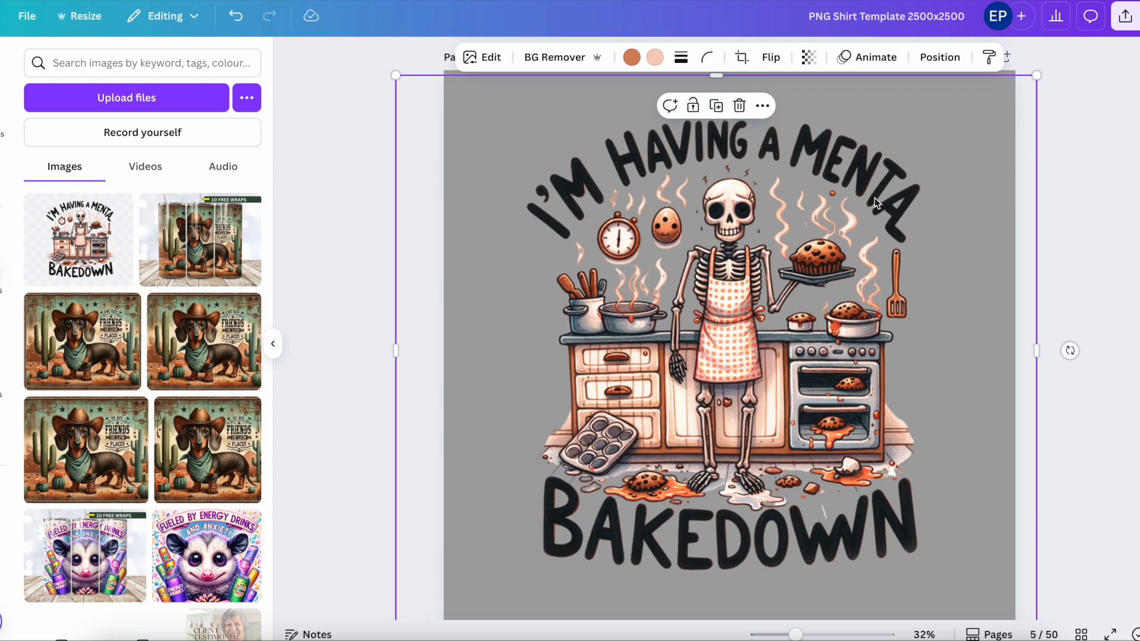
Step: Try extracting the arched top slogan as editable text with Grab Text, moving it aside and back to check the artwork behind
click(501, 58)
scroll(198, 258, right, 2)
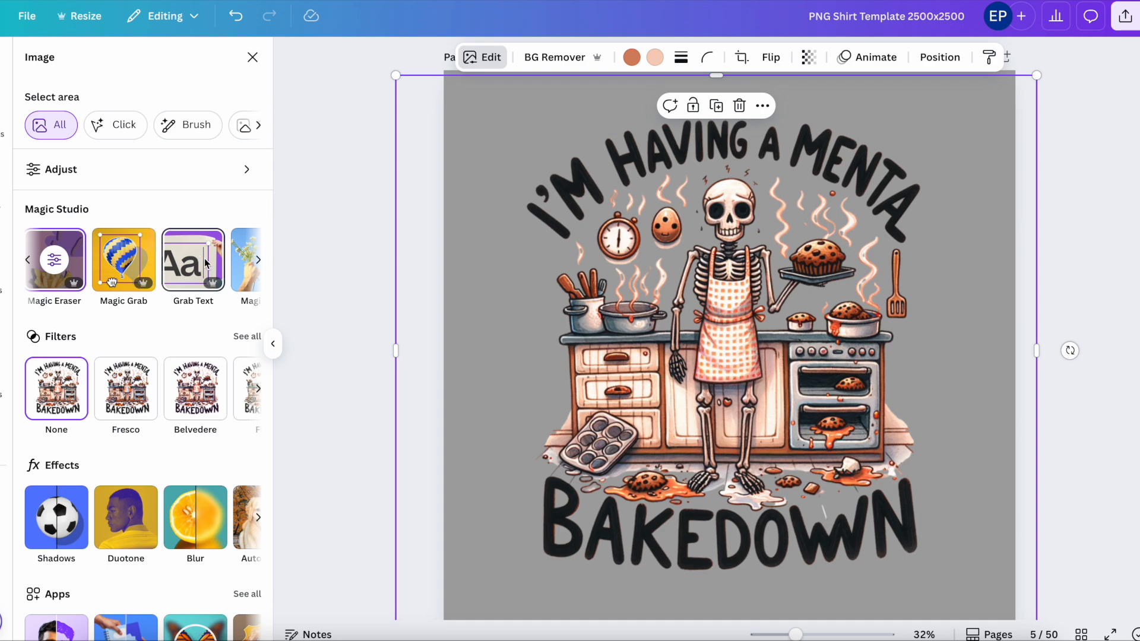
click(204, 259)
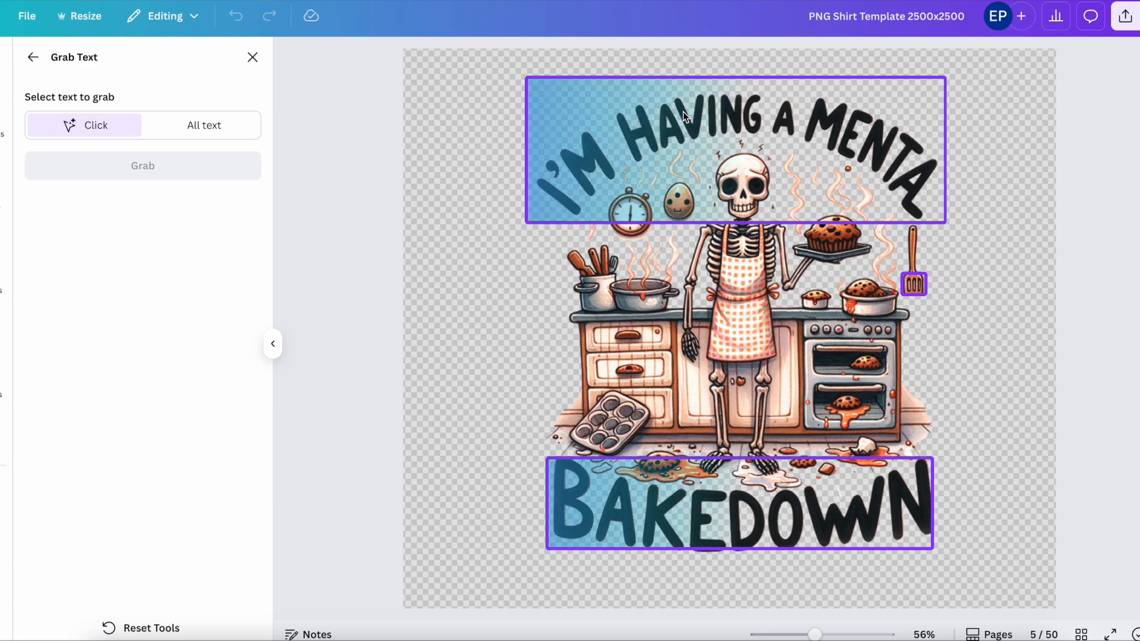
click(683, 112)
click(198, 172)
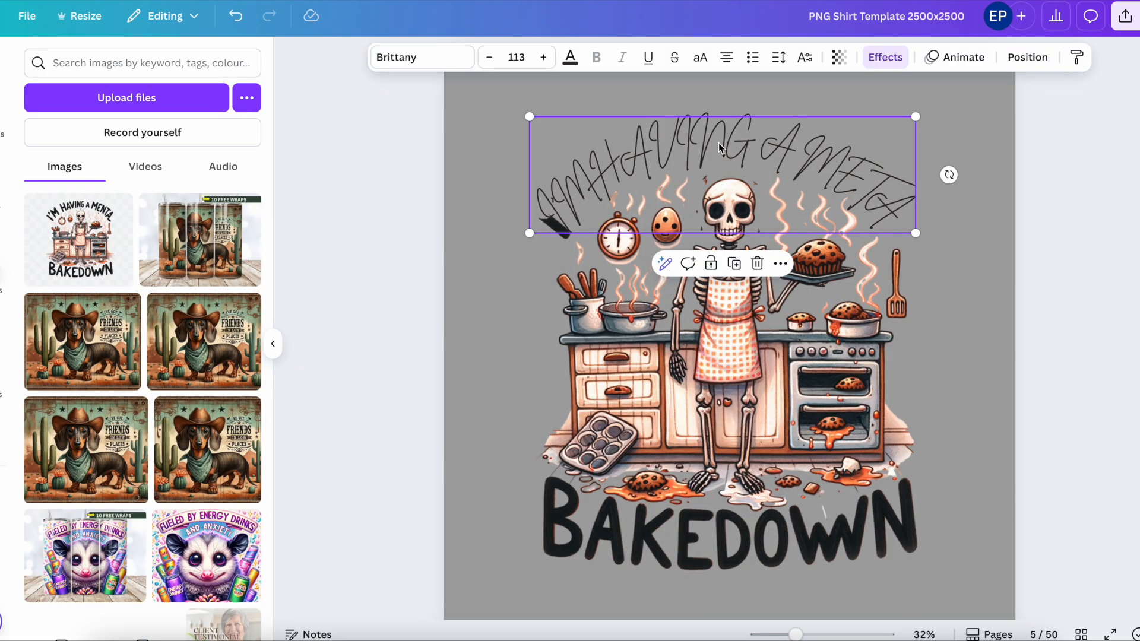
drag(732, 143, 743, 323)
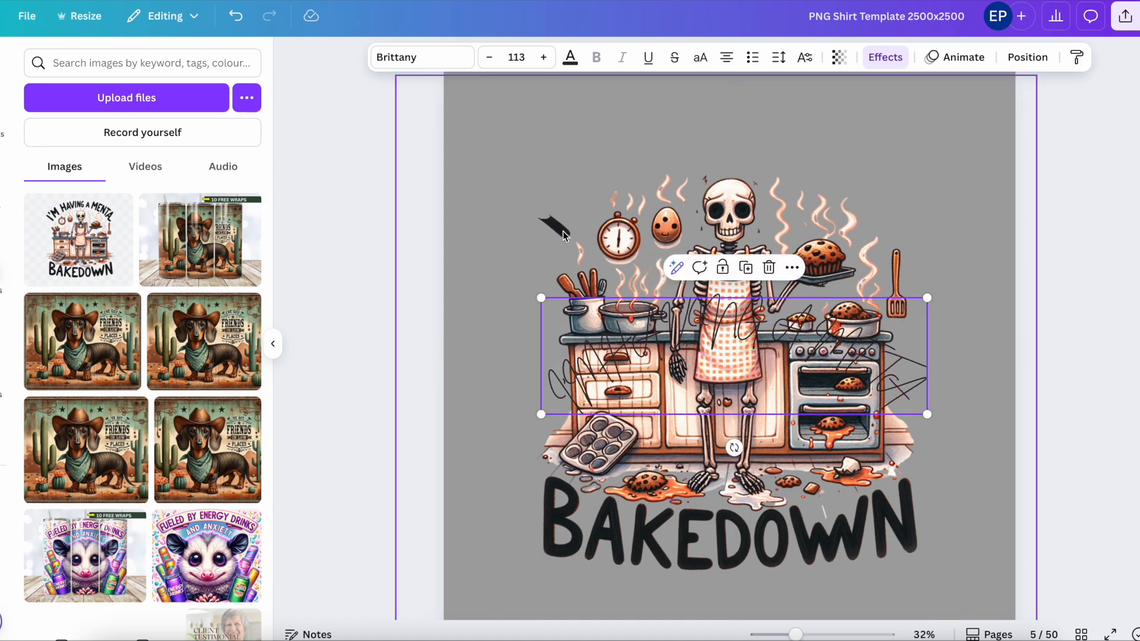
drag(728, 342, 717, 180)
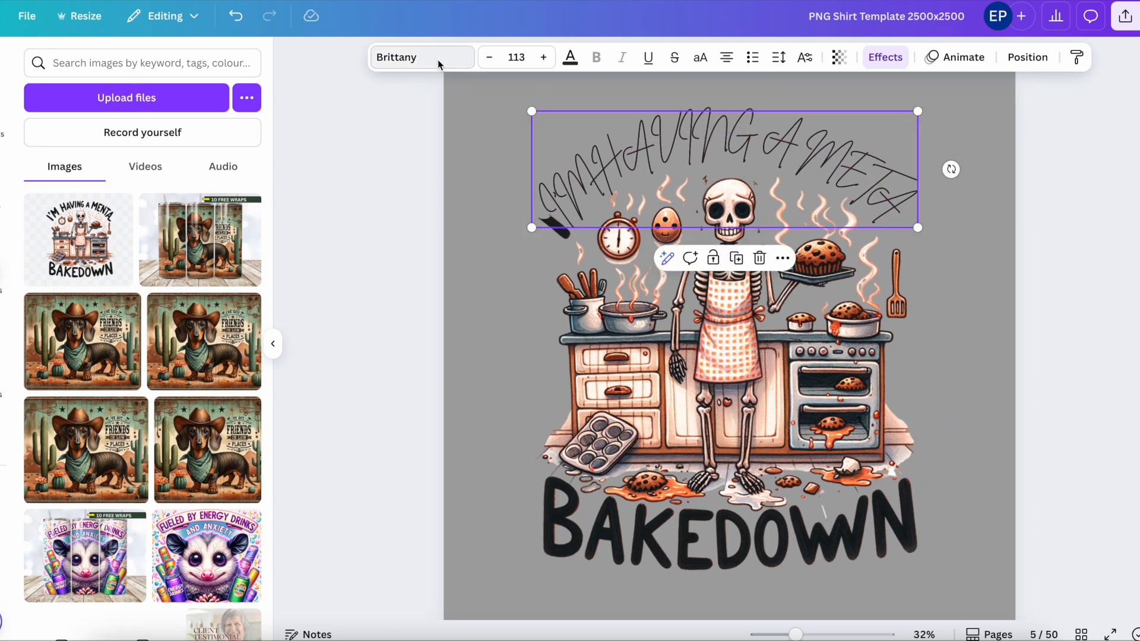
Step: Set the grabbed slogan in One Little Font at size 229 and correct its wording to "I'M HAVING A MENTAL"
click(437, 60)
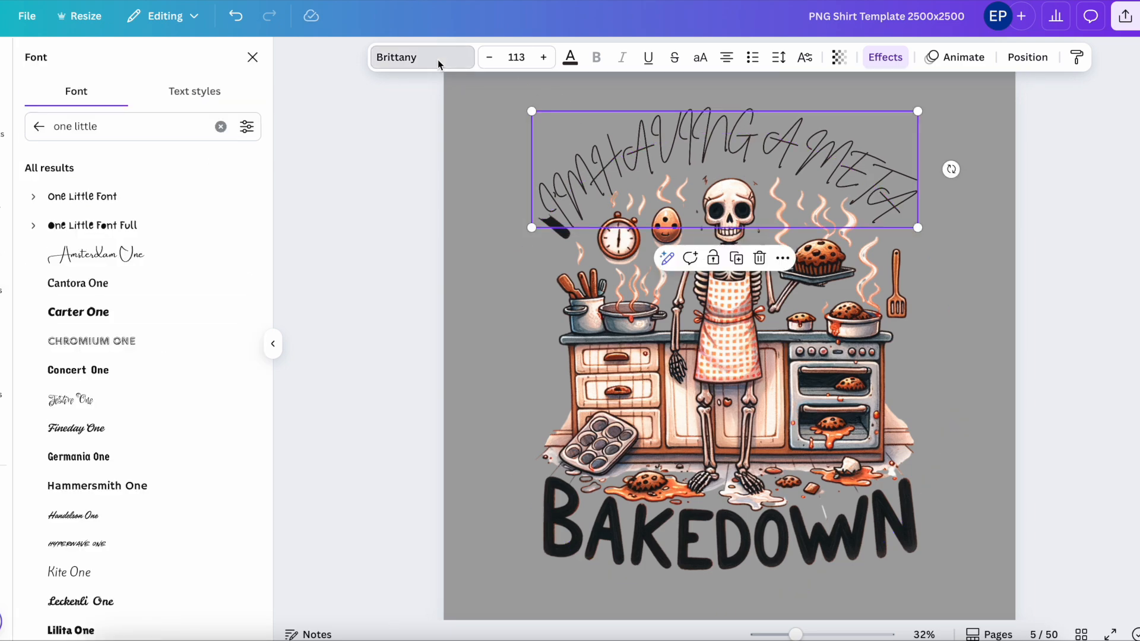
click(116, 198)
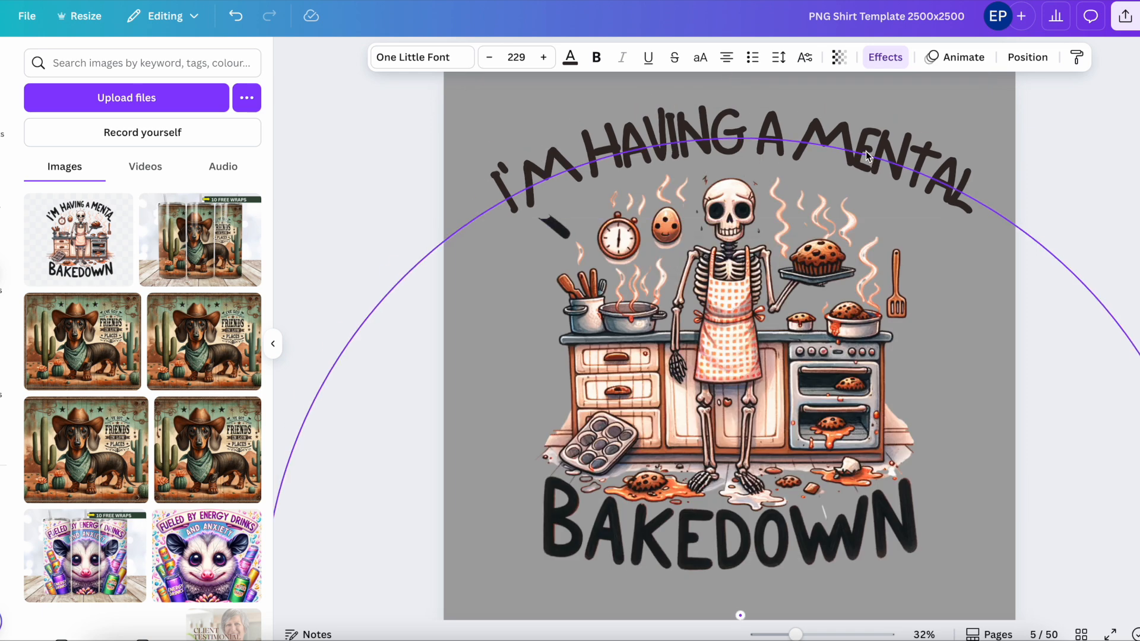
drag(507, 198, 507, 199)
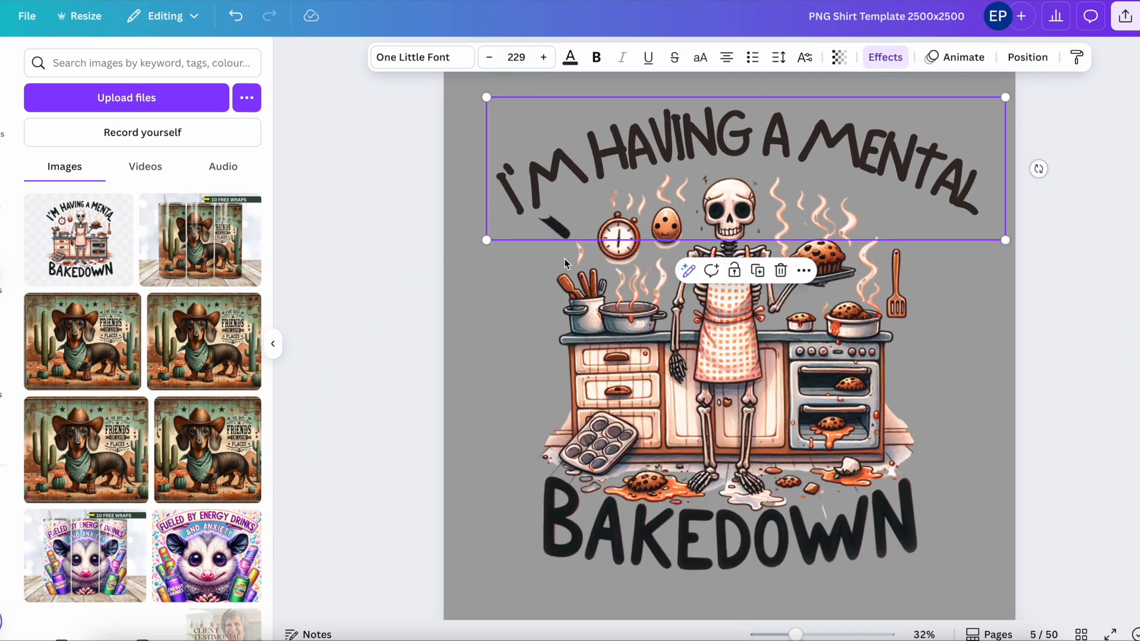
click(639, 165)
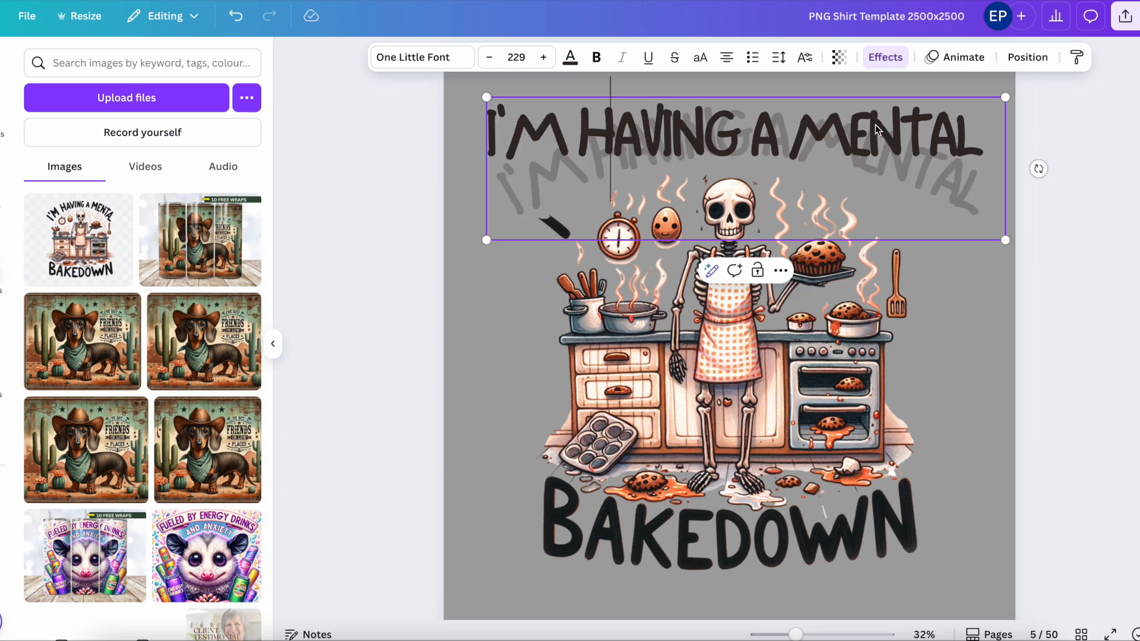
Step: Set the slogan's Curve effect to 66 and move the text down off the leftover lettering fragment
click(956, 57)
click(888, 57)
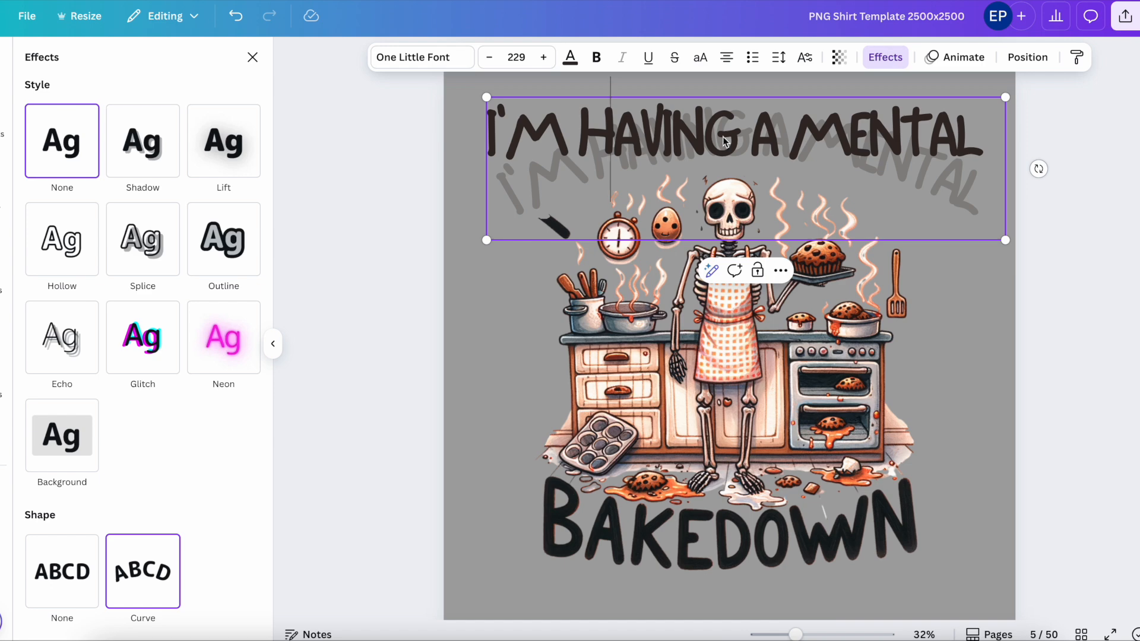
scroll(199, 545, down, 1)
drag(102, 617, 142, 621)
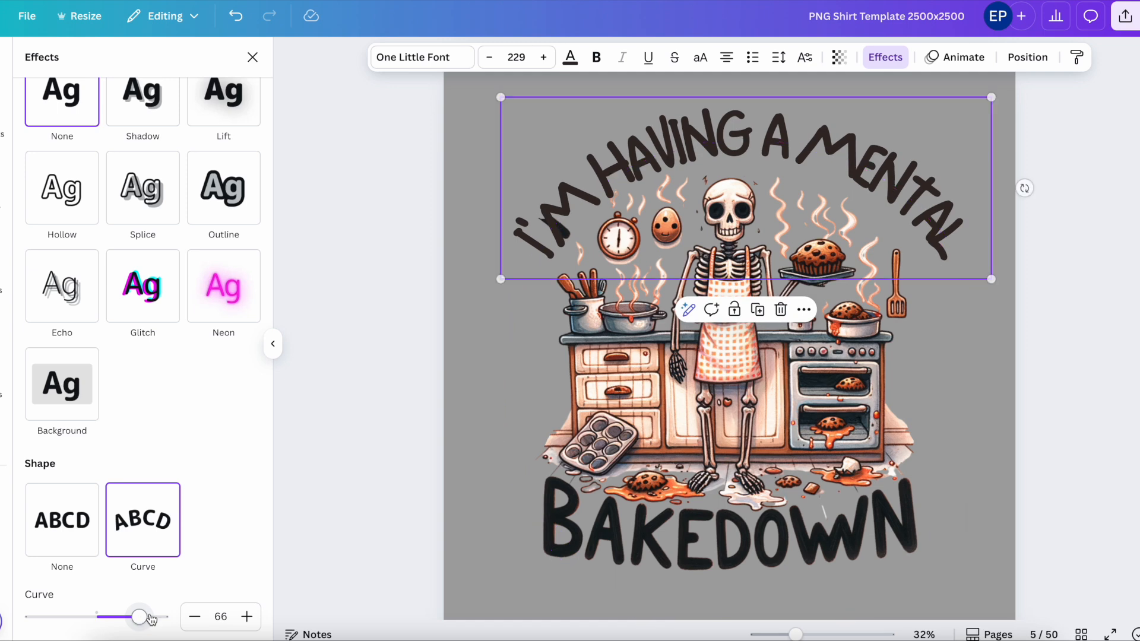
drag(680, 130, 723, 264)
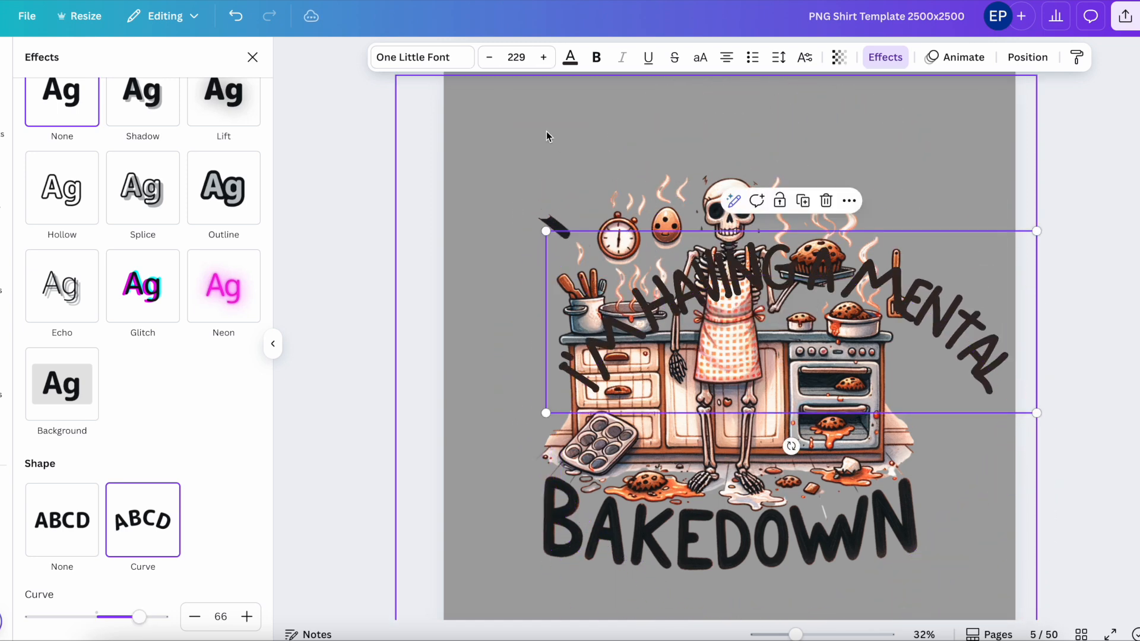
Step: Erase the leftover black lettering fragment beside the stopwatch with Magic Eraser
click(501, 94)
click(482, 57)
click(190, 273)
mouse_move(543, 197)
mouse_down()
mouse_move(577, 199)
mouse_move(575, 210)
mouse_move(553, 197)
mouse_up()
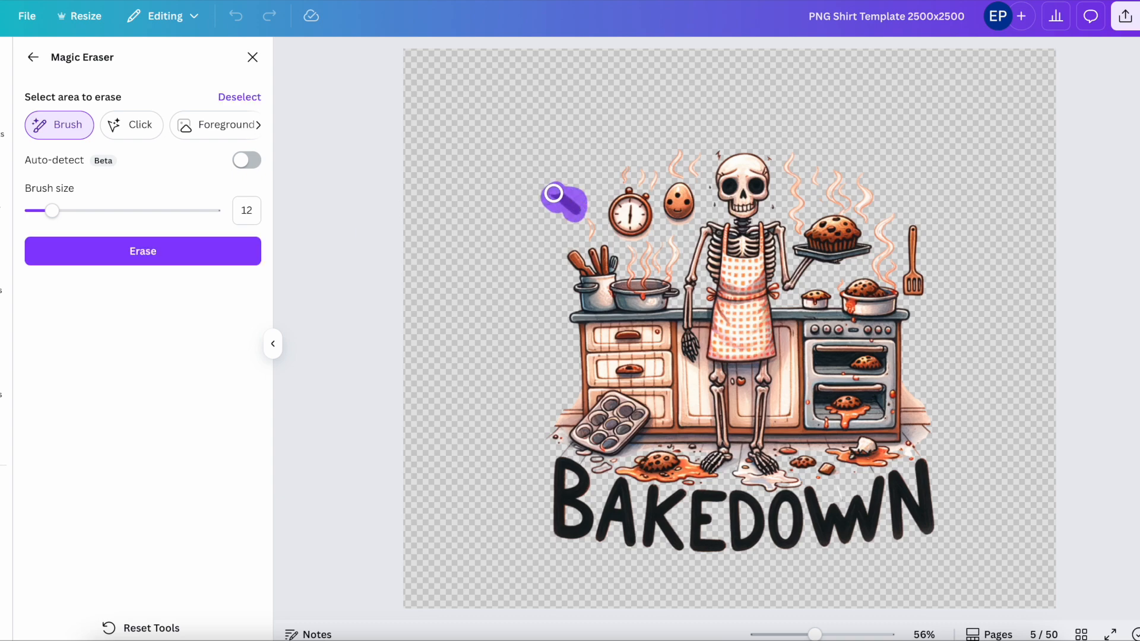
click(140, 251)
click(252, 58)
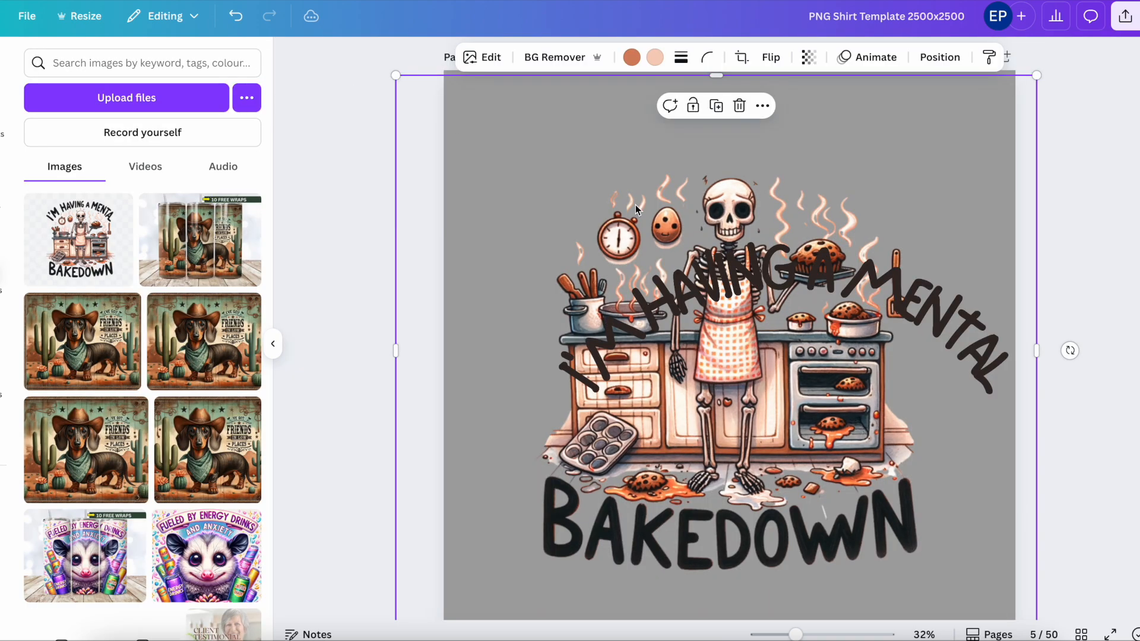
Step: Undo the text-grab edits back to the artwork's original hand-lettered slogan
click(885, 184)
drag(885, 184, 892, 174)
click(1000, 310)
click(236, 18)
click(235, 17)
click(236, 17)
click(236, 17)
click(236, 17)
click(236, 17)
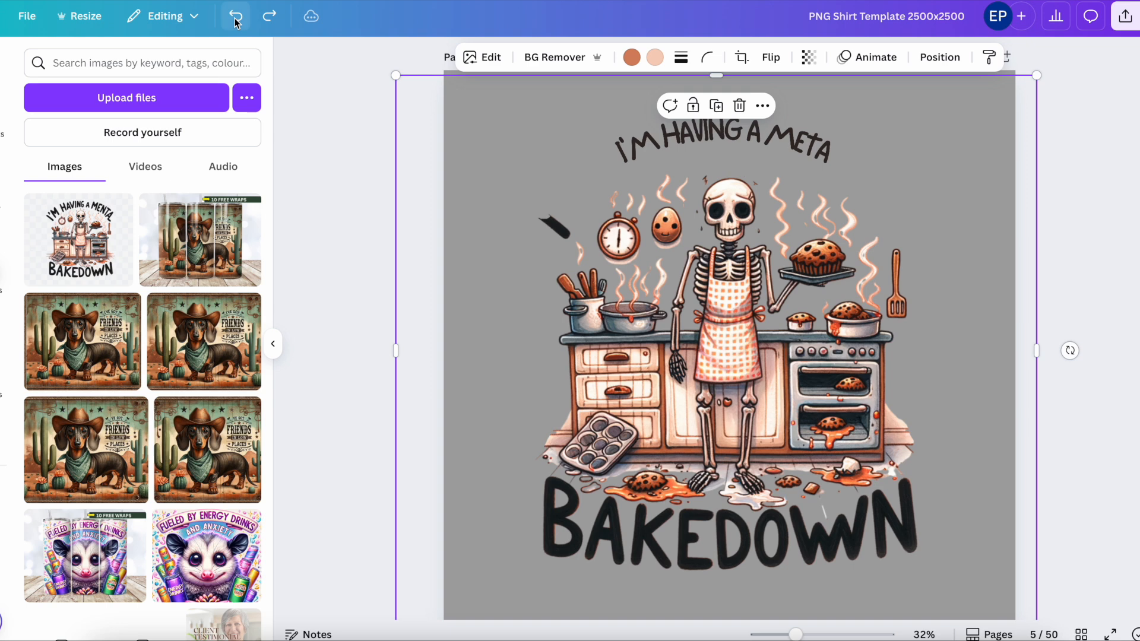
click(236, 17)
click(236, 18)
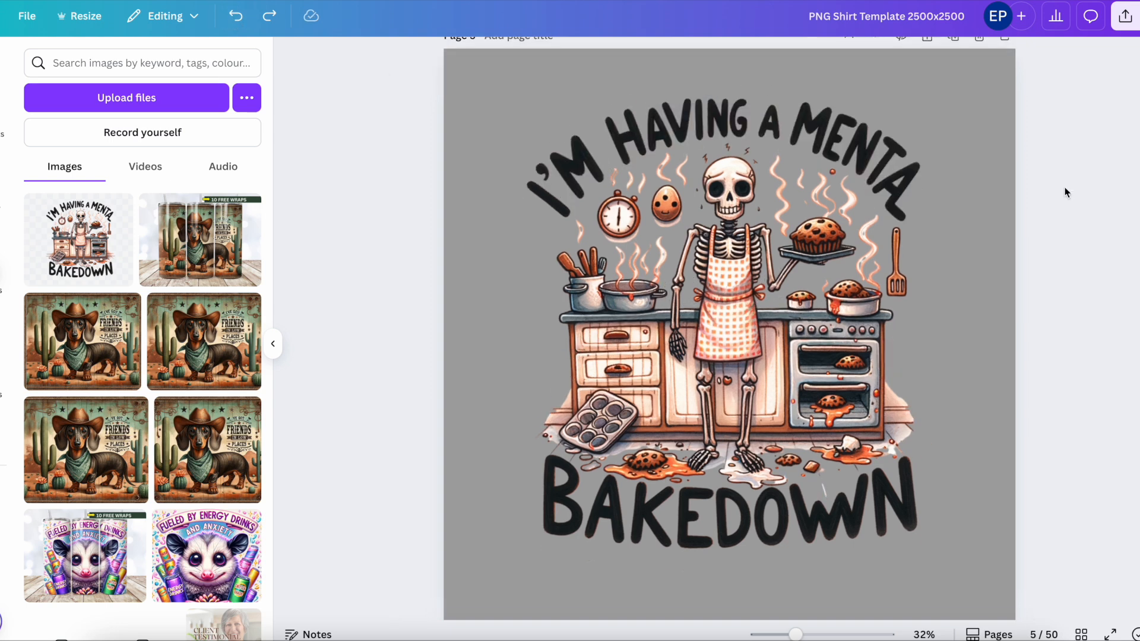
Step: Duplicate the bakedown design and move the copy down, clear of the original's top lettering
scroll(1064, 189, down, 1)
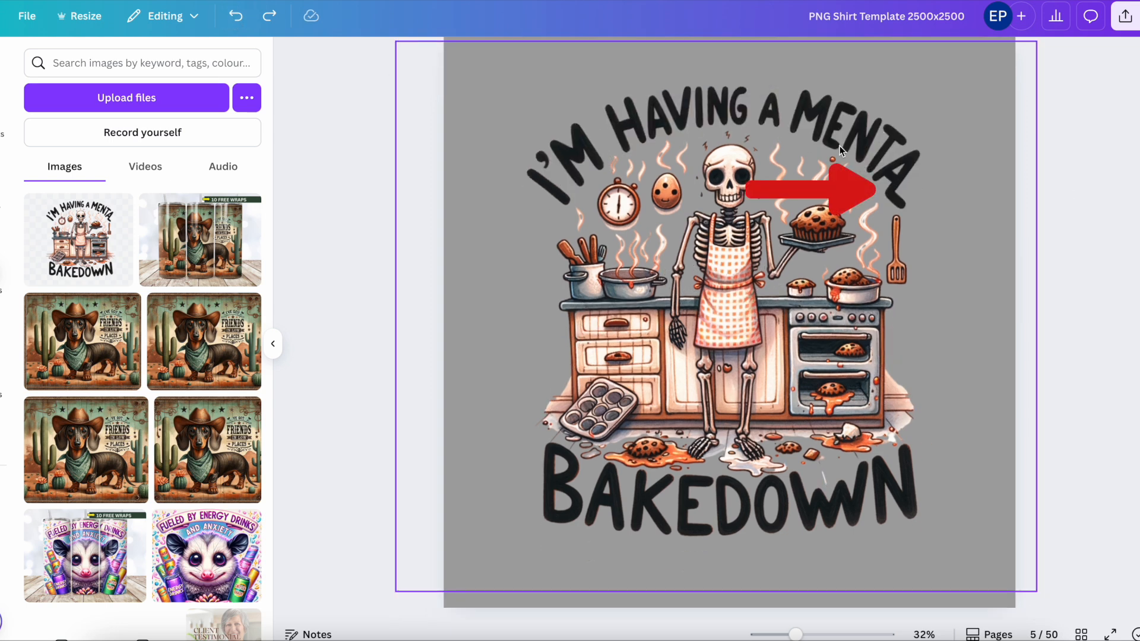
click(785, 120)
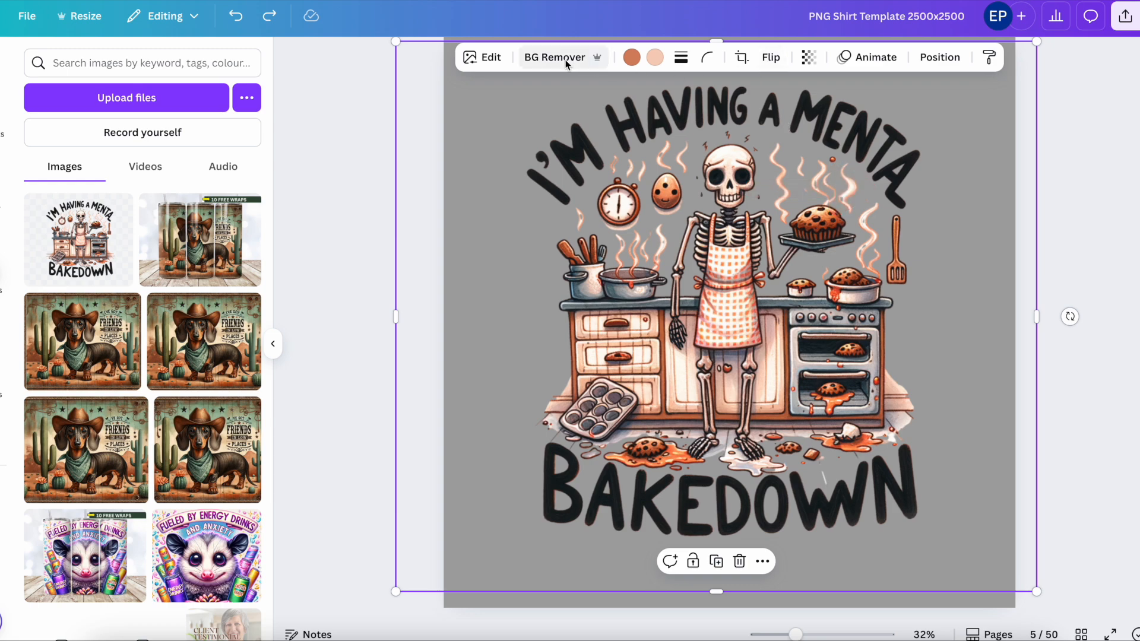
click(716, 561)
drag(739, 340, 750, 616)
drag(750, 529, 750, 640)
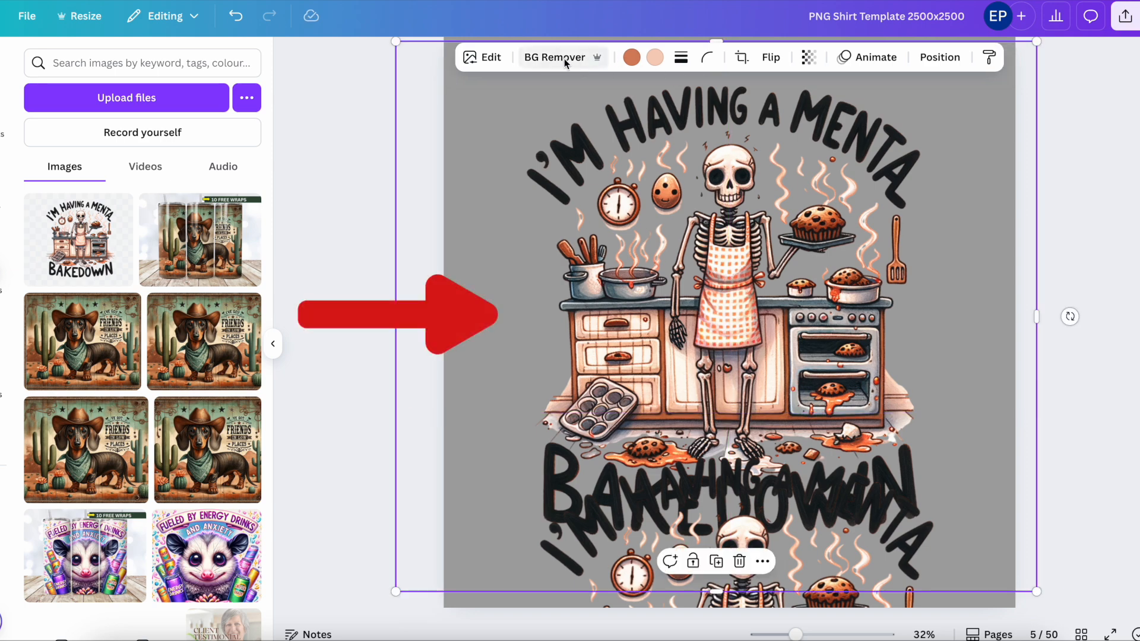
Step: Erase the L-shaped foot attached to the final A of the original's top slogan with Magic Eraser at brush size 11
click(488, 58)
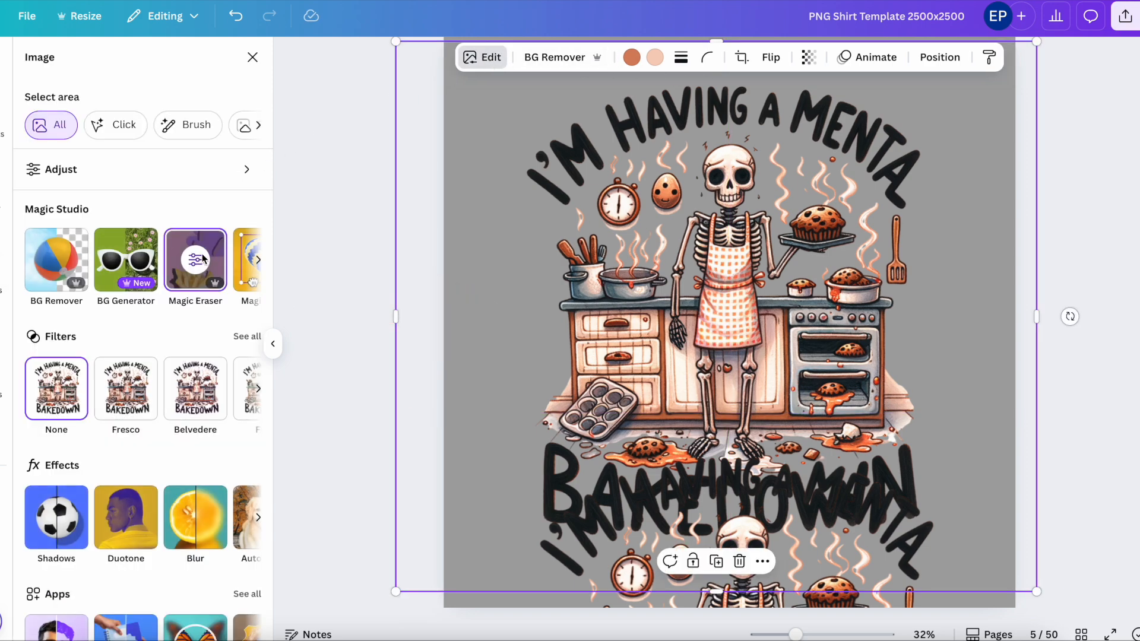
click(202, 258)
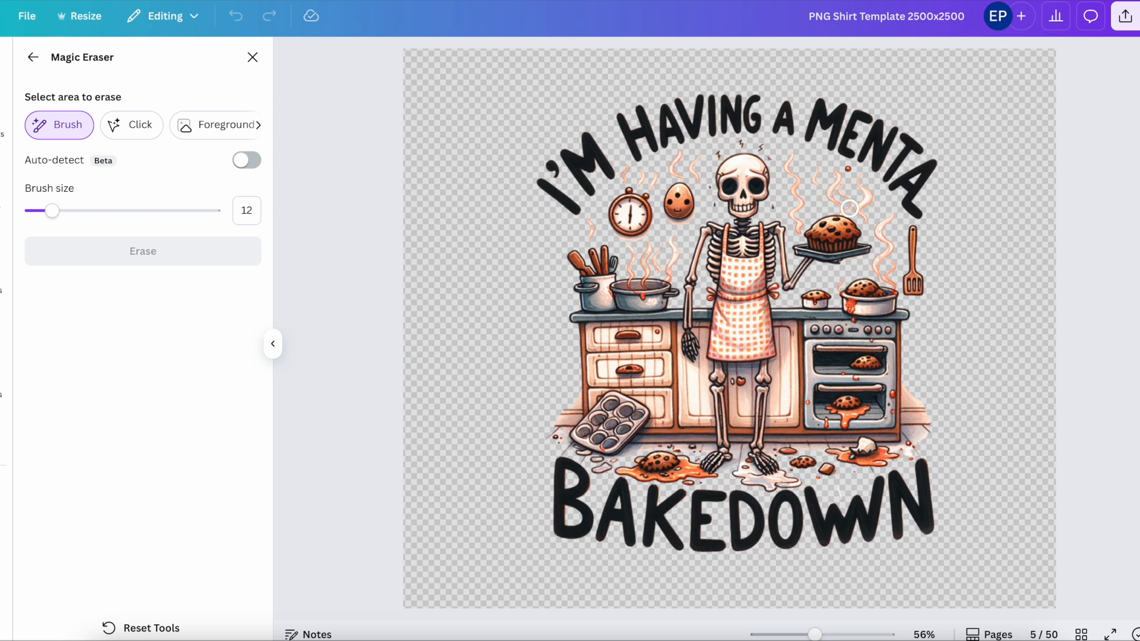
drag(53, 210, 50, 210)
drag(913, 206, 921, 211)
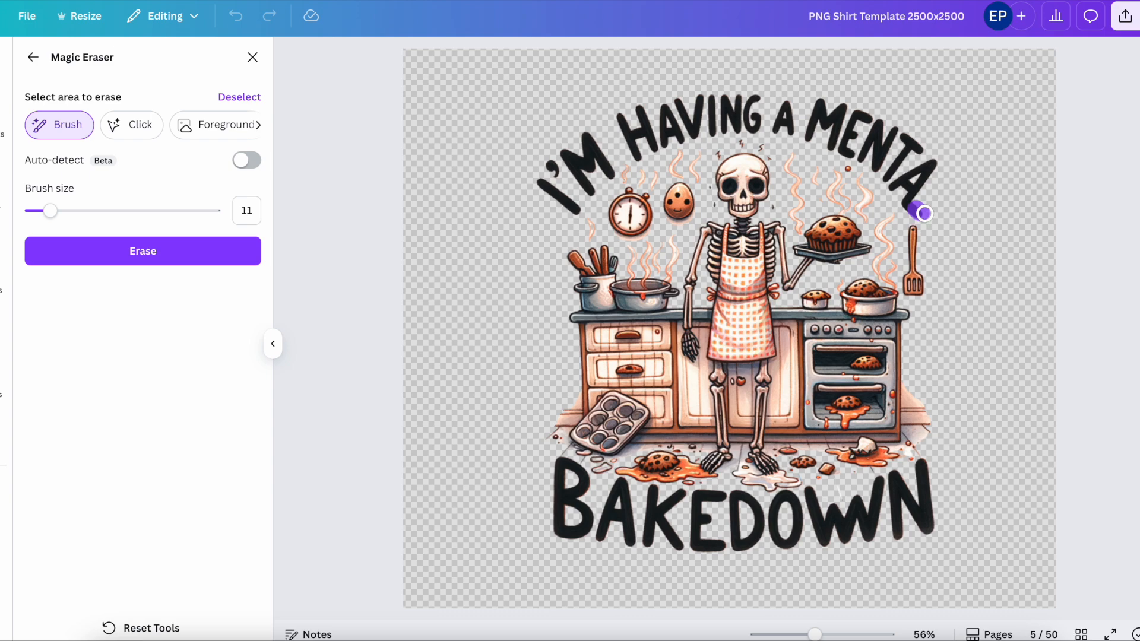
click(147, 250)
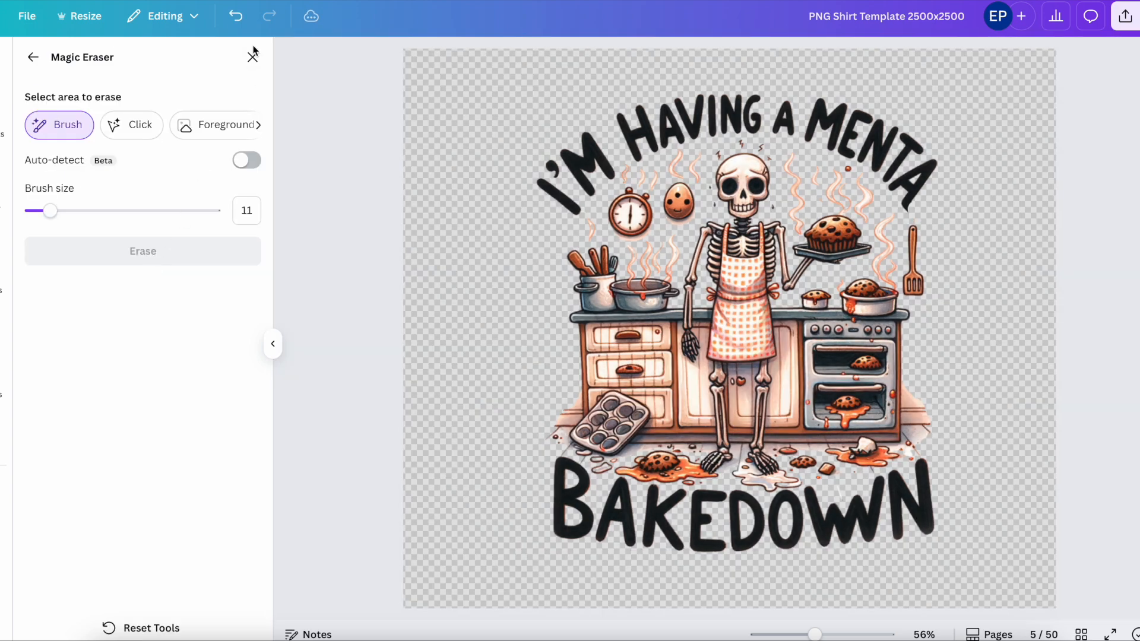
click(254, 56)
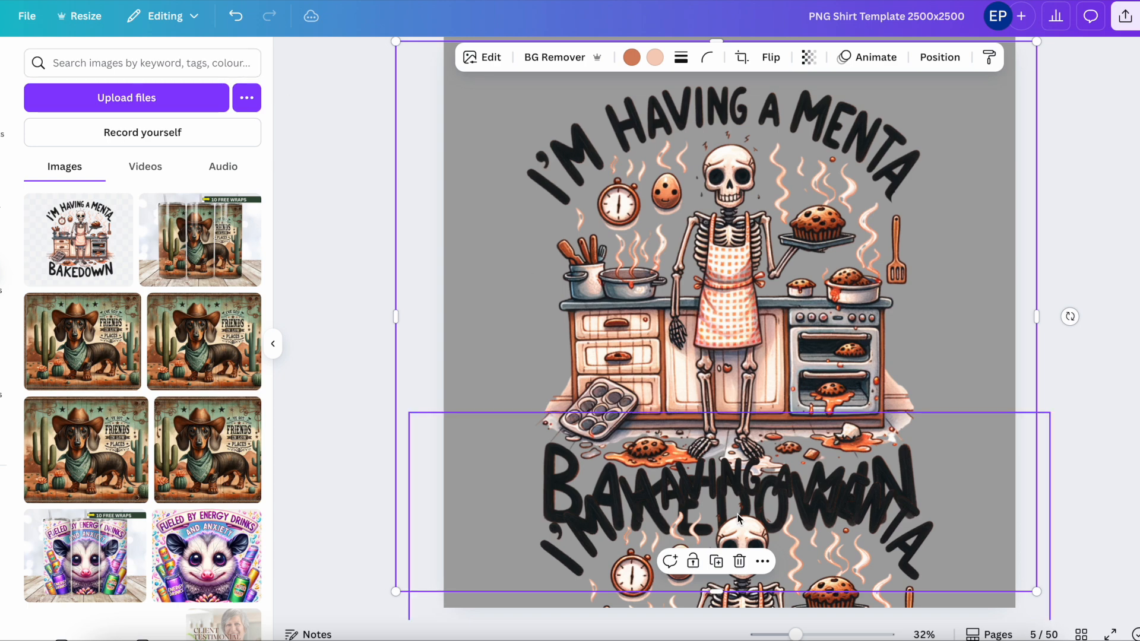
Step: Place the duplicate design on page 6 and crop it to the merged A and L at the end of the top slogan
drag(738, 514, 731, 449)
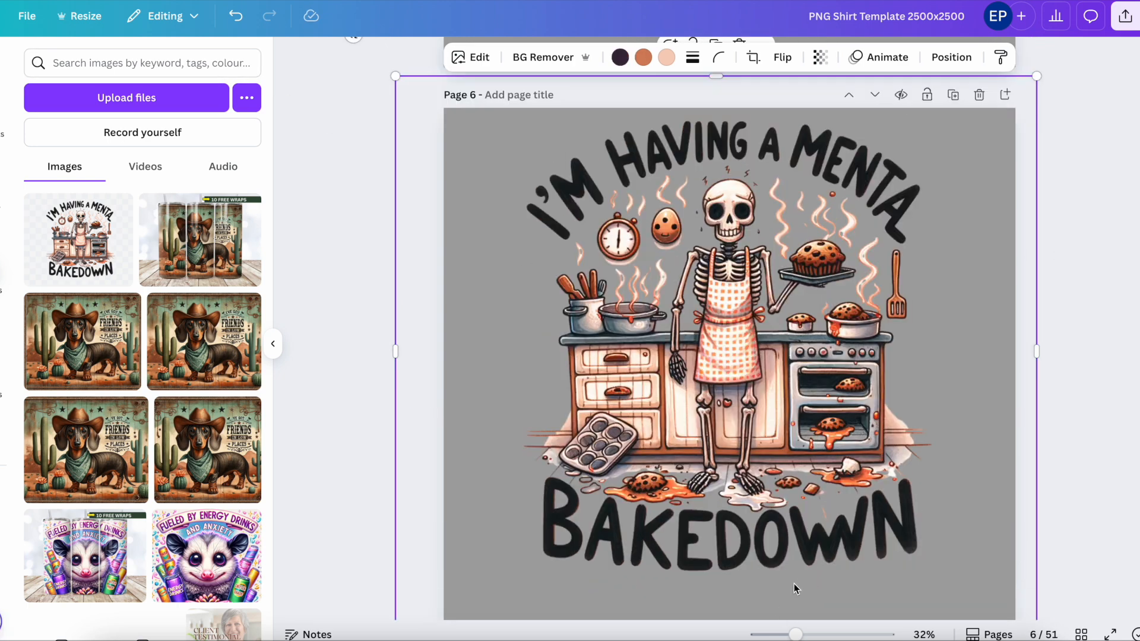
scroll(795, 580, down, 2)
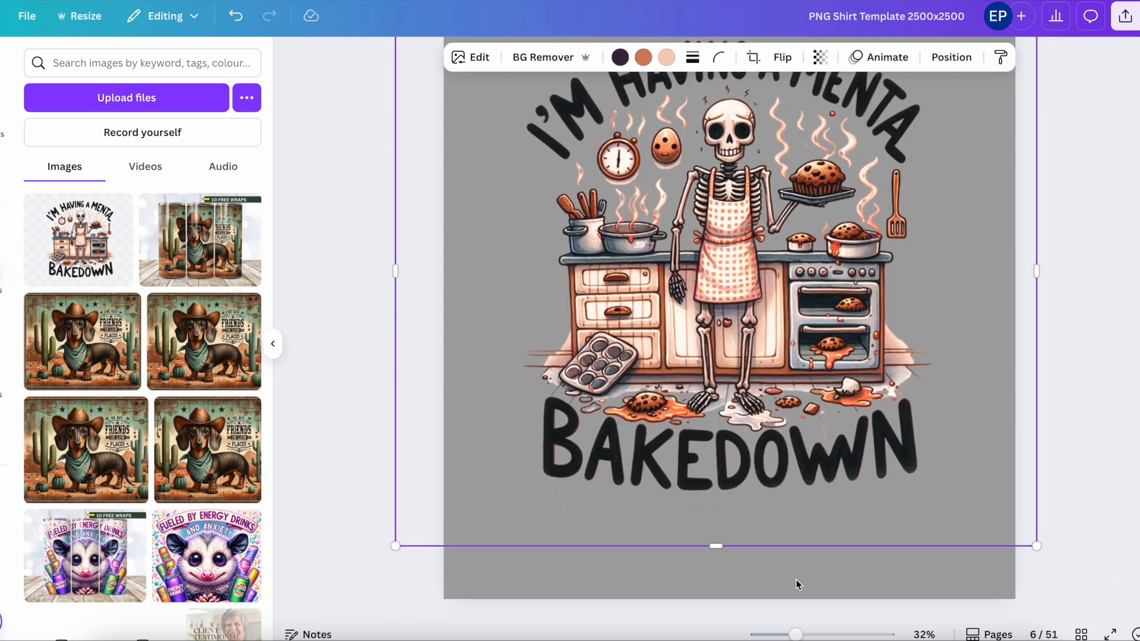
drag(716, 545, 714, 165)
scroll(422, 203, up, 3)
drag(398, 229, 881, 212)
drag(963, 138, 964, 239)
drag(1042, 277, 933, 276)
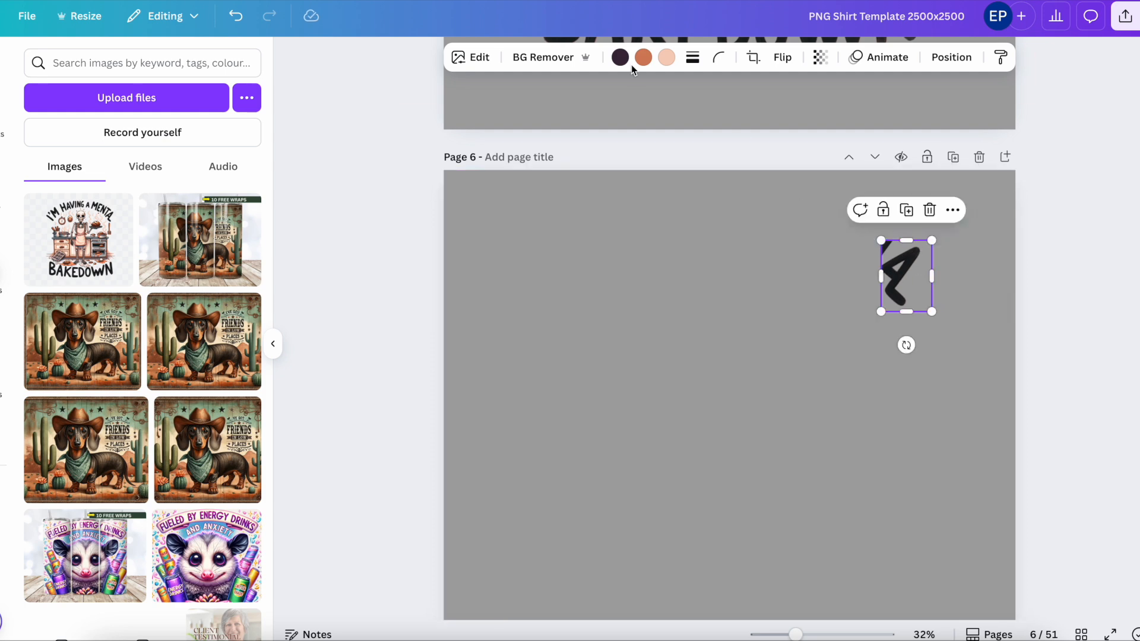
Step: Erase the remaining parts of the A from the cropped copy with Magic Eraser, keeping only the L-shaped stroke
click(481, 58)
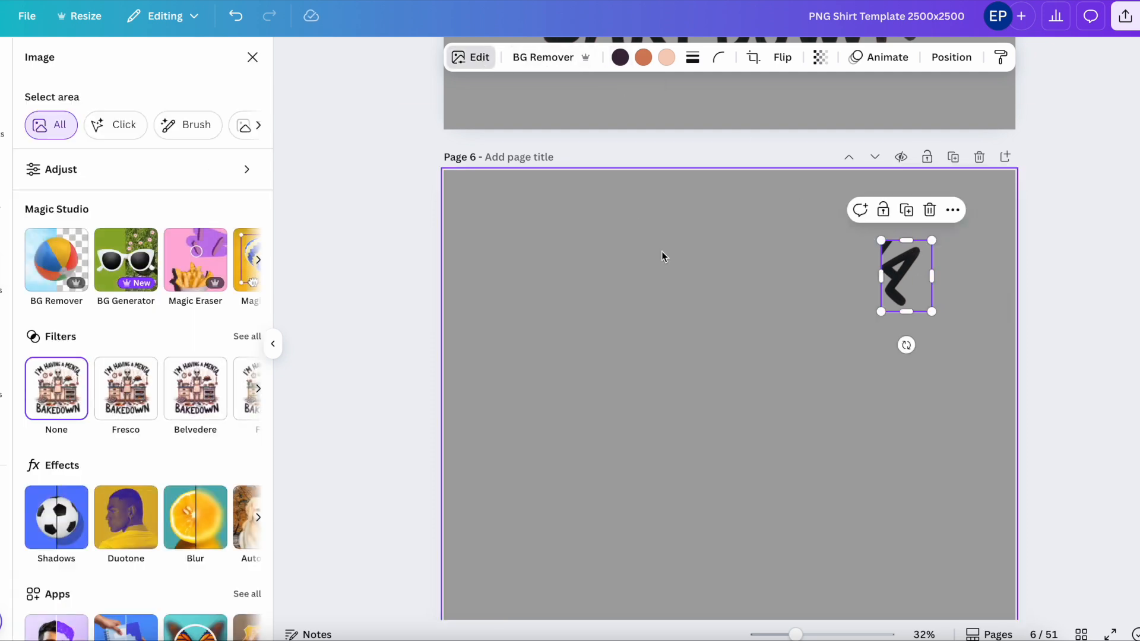
click(206, 272)
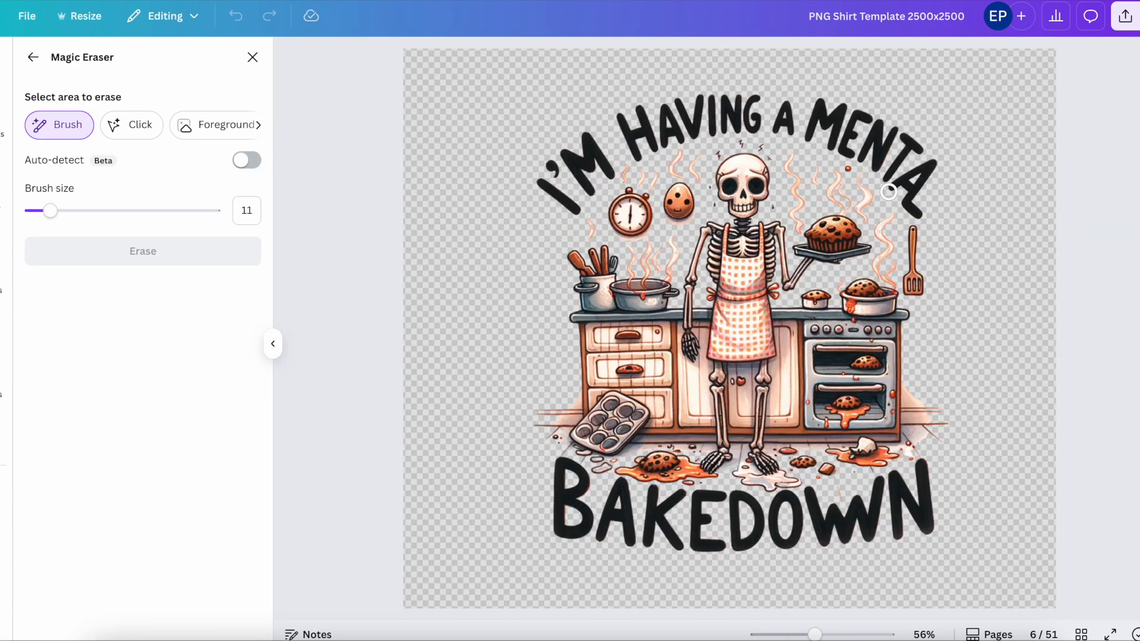
mouse_move(898, 190)
mouse_down()
mouse_move(931, 146)
mouse_move(897, 186)
mouse_move(918, 144)
mouse_move(877, 179)
mouse_move(877, 203)
mouse_move(890, 219)
mouse_move(938, 231)
mouse_up()
click(141, 256)
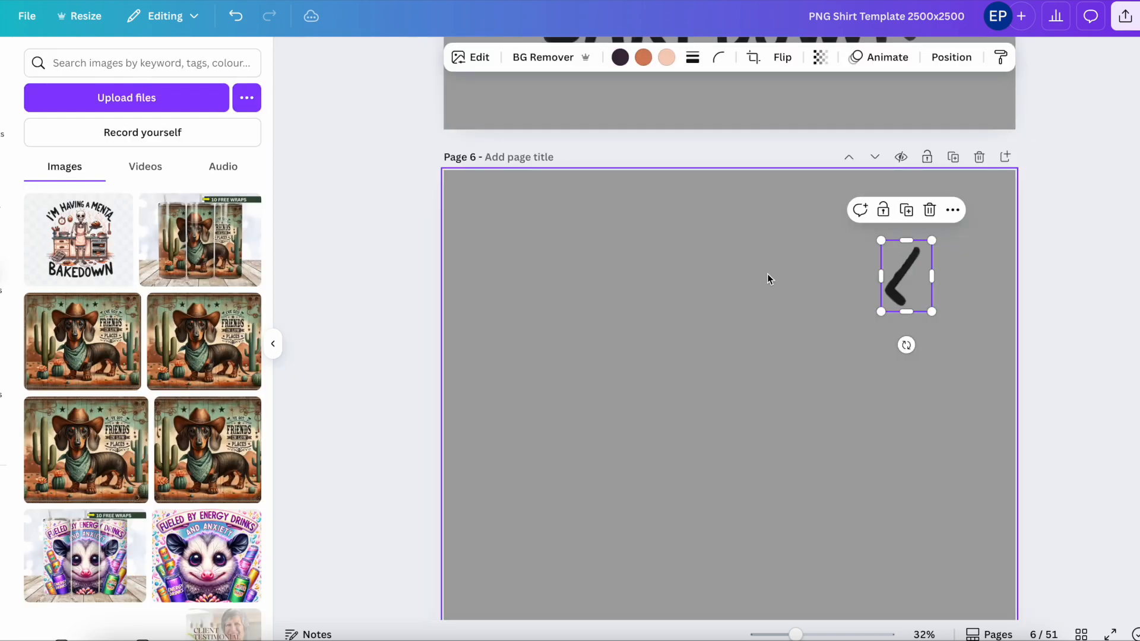
scroll(768, 277, up, 5)
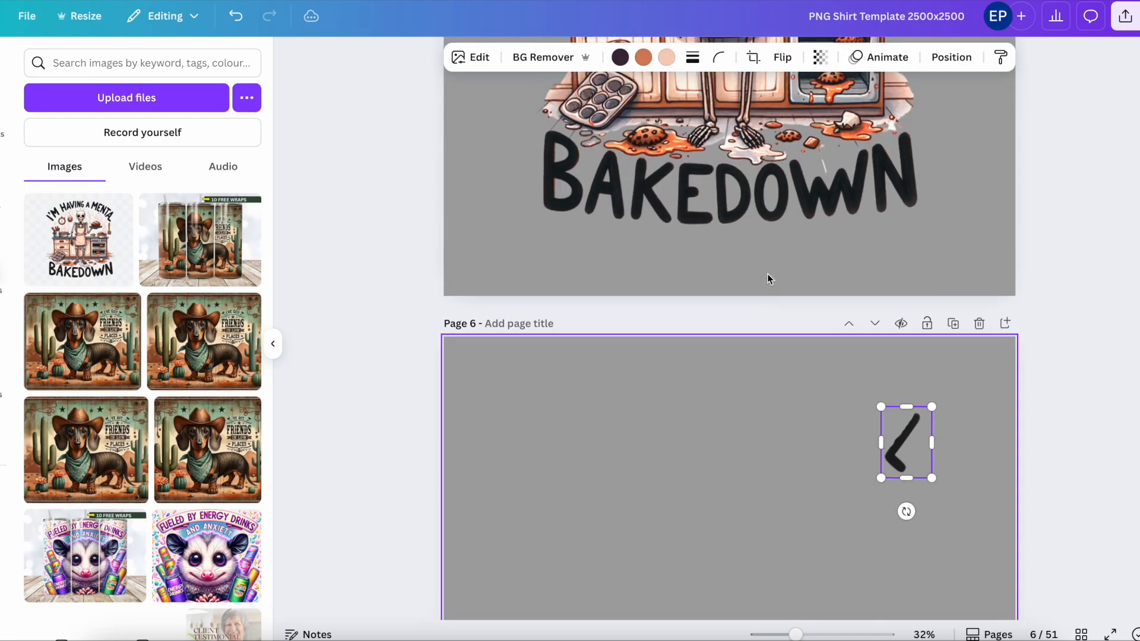
Step: Move the L-shaped stroke from page 6 to page 5 and position it after MENTA to complete MENTAL
drag(901, 563, 903, 134)
scroll(902, 134, up, 4)
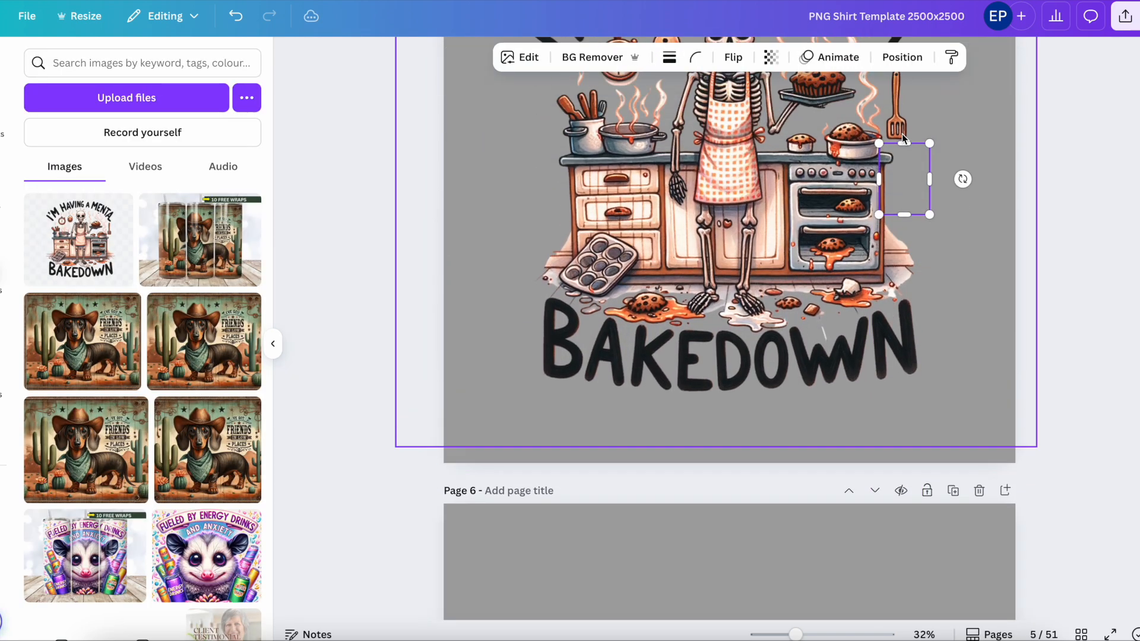
drag(914, 337, 915, 244)
drag(946, 280, 941, 273)
click(947, 344)
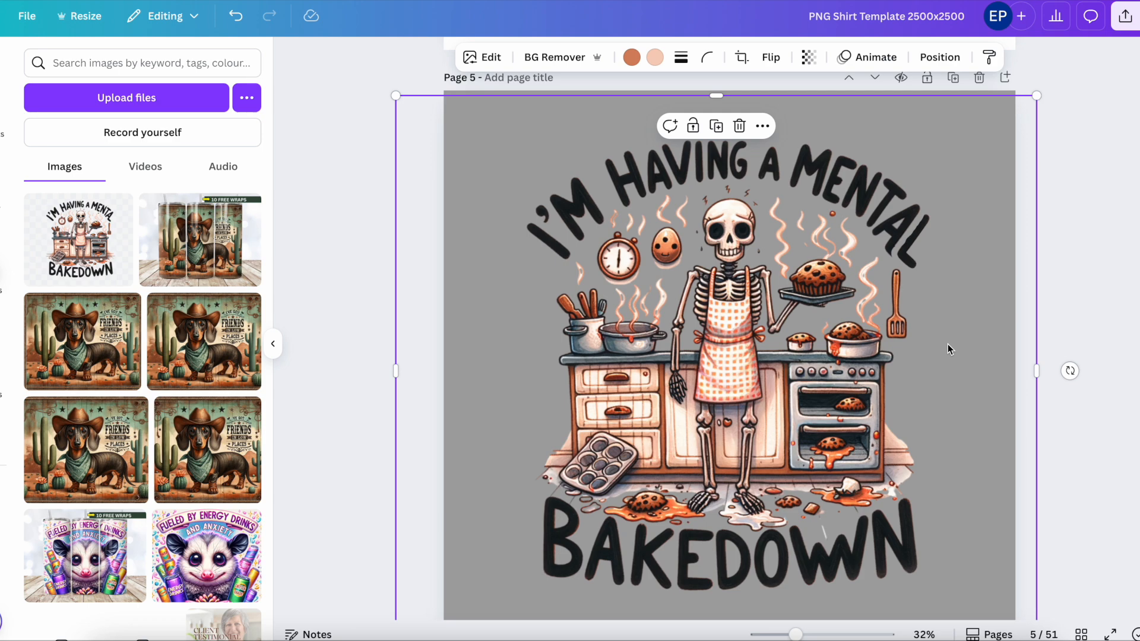
Step: Duplicate the bakedown design on page 5 and place the copy on page 6
scroll(948, 344, down, 2)
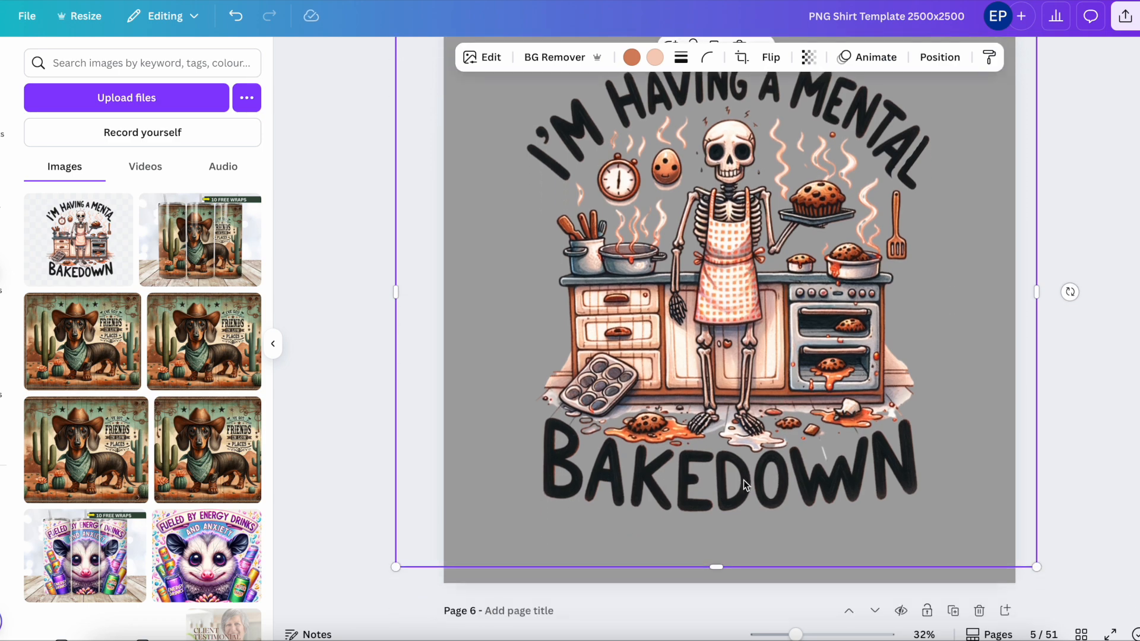
scroll(743, 480, down, 1)
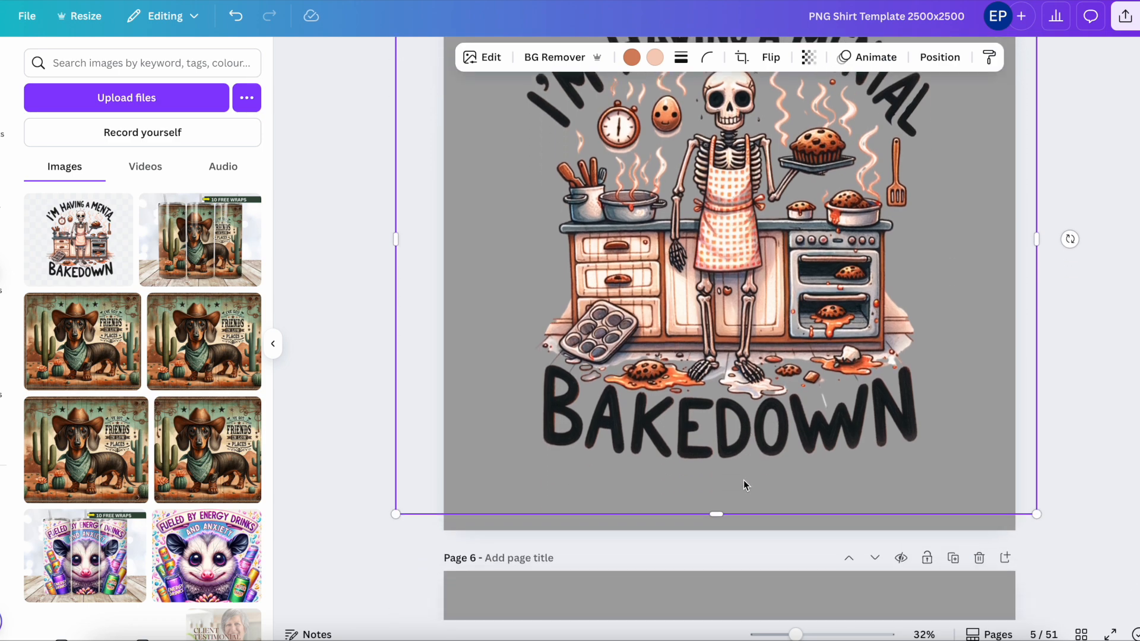
scroll(744, 479, down, 5)
scroll(743, 483, down, 3)
scroll(743, 480, up, 5)
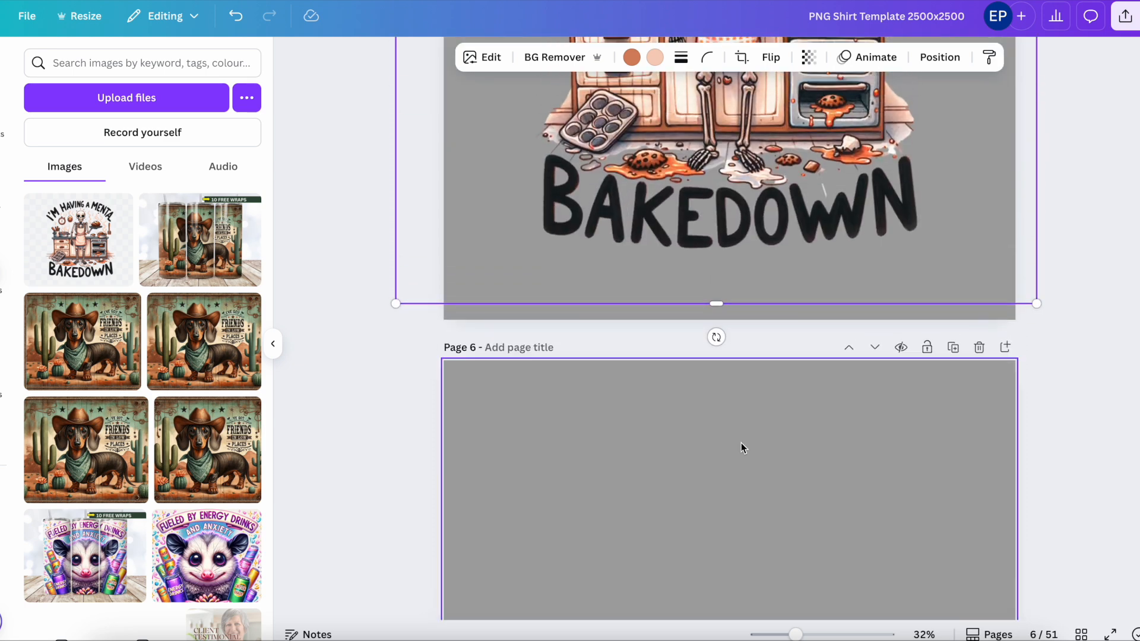
click(715, 336)
drag(753, 187, 760, 617)
scroll(804, 299, up, 5)
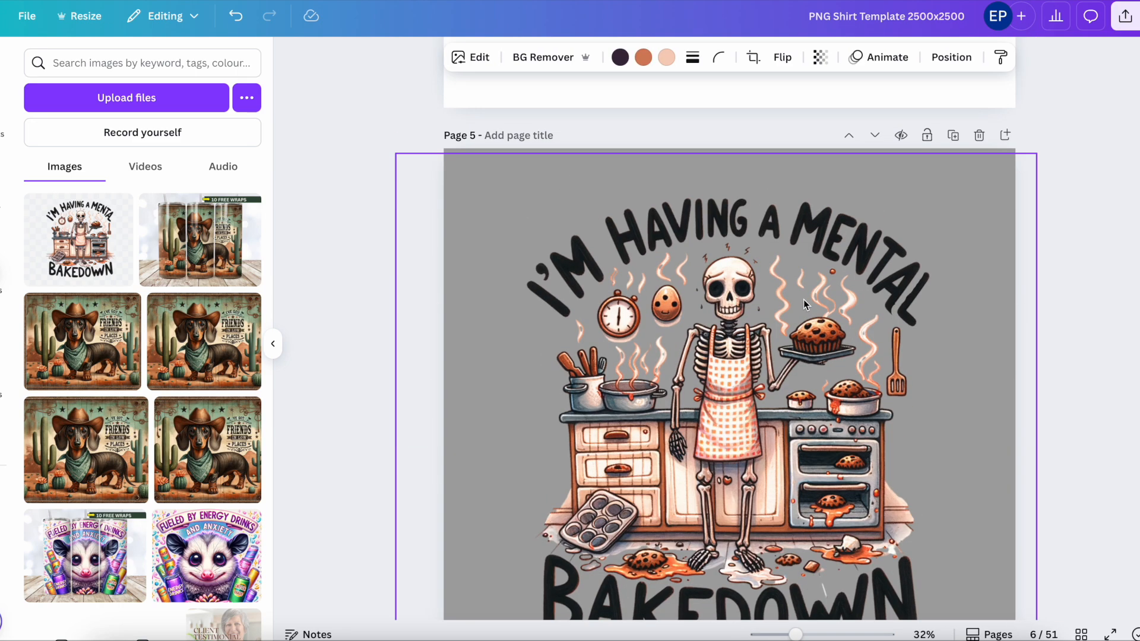
Step: Erase the extra W strokes and the N at the end of BAKEDOWN on page 5 with Magic Eraser at brush size 11
scroll(803, 299, down, 1)
click(804, 299)
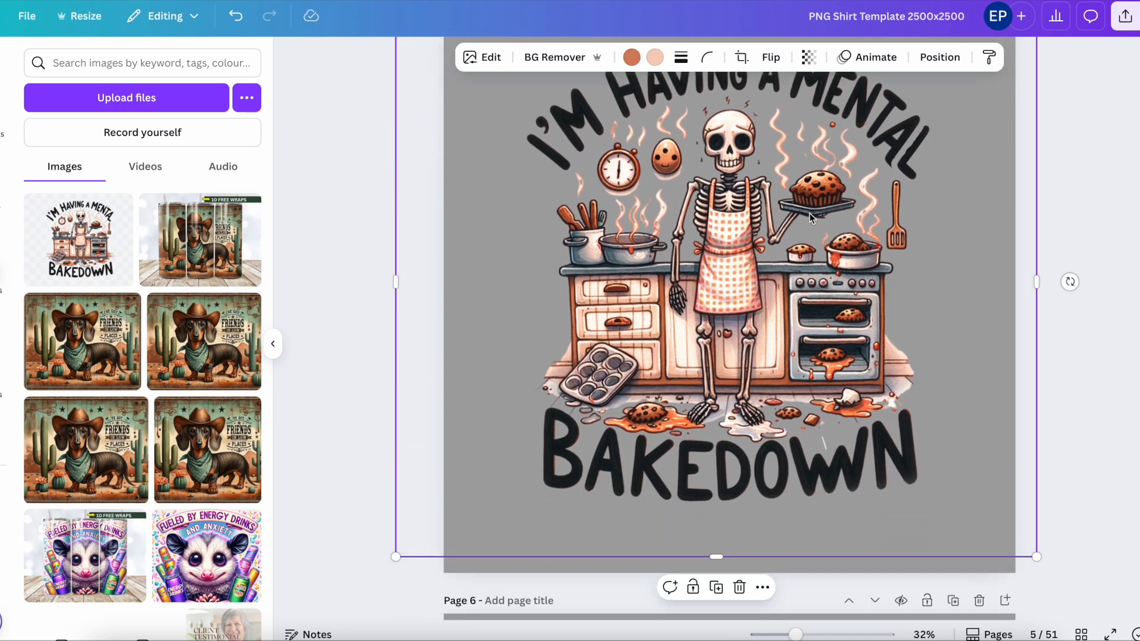
click(485, 59)
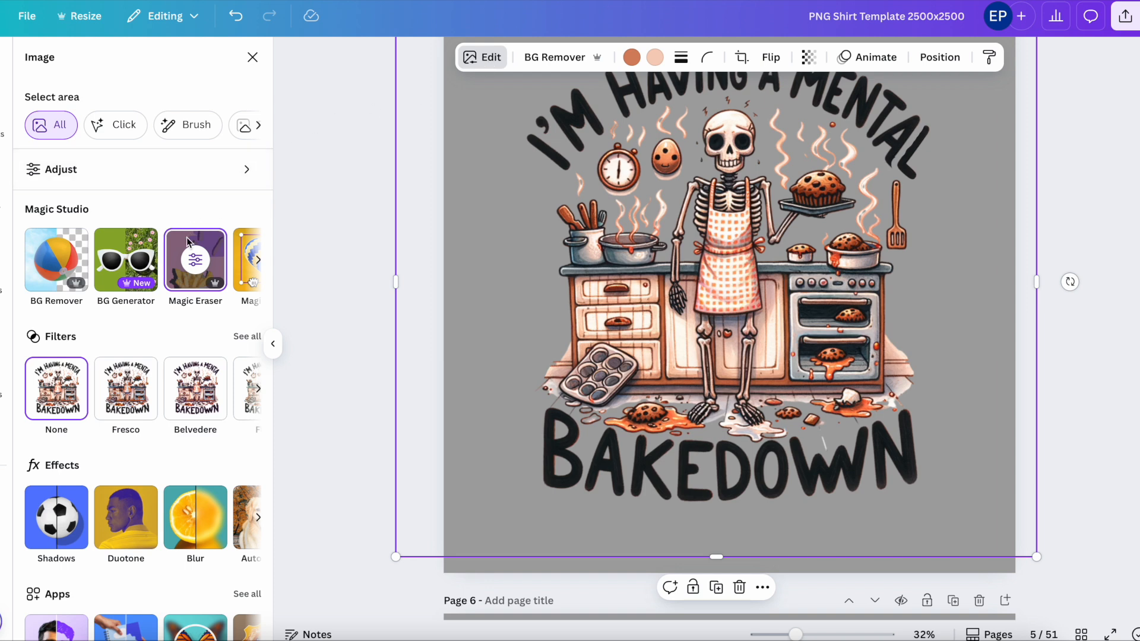
click(196, 260)
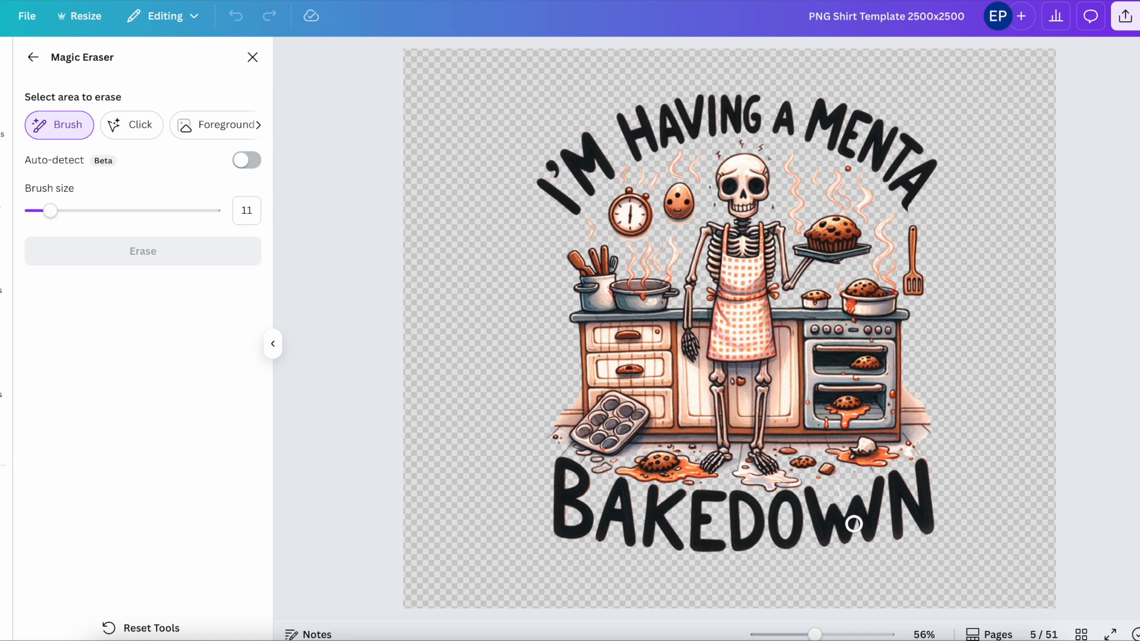
mouse_move(846, 525)
mouse_down()
mouse_move(858, 501)
mouse_move(861, 537)
mouse_move(921, 467)
mouse_move(926, 529)
mouse_move(909, 537)
mouse_move(896, 503)
mouse_move(893, 519)
mouse_move(872, 517)
mouse_move(916, 521)
mouse_move(922, 534)
mouse_move(920, 469)
mouse_up()
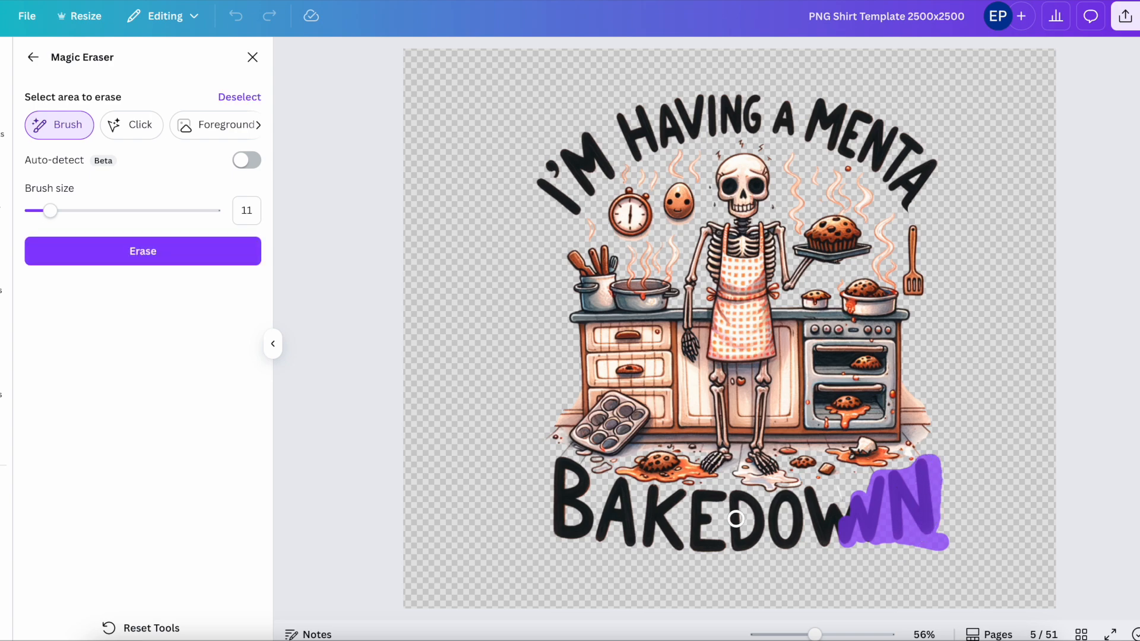
click(141, 250)
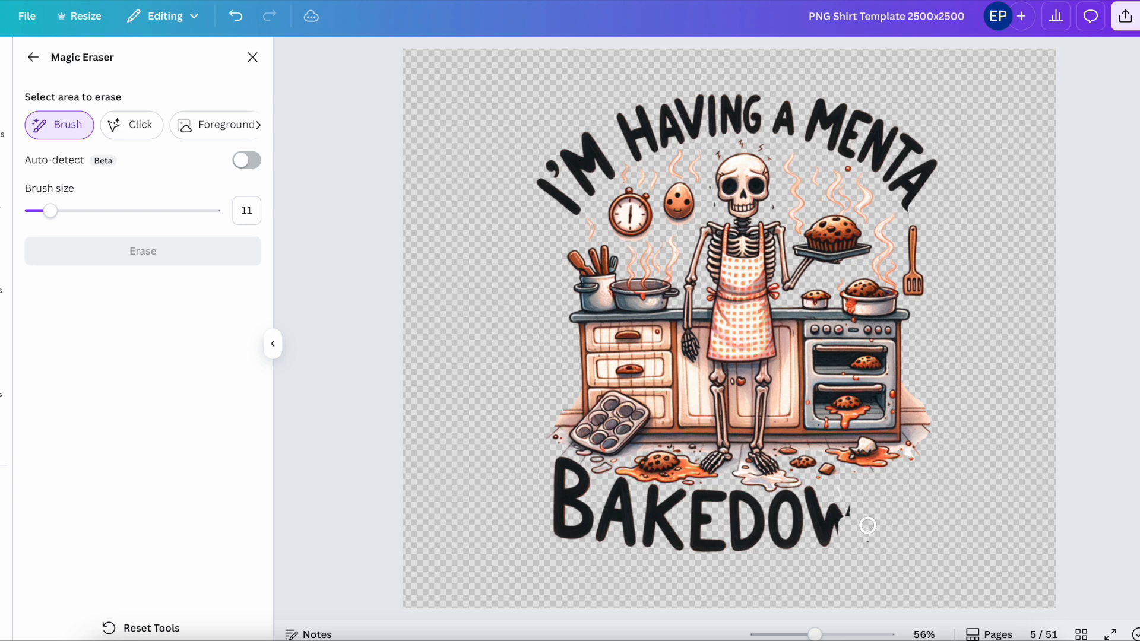
drag(854, 510, 885, 541)
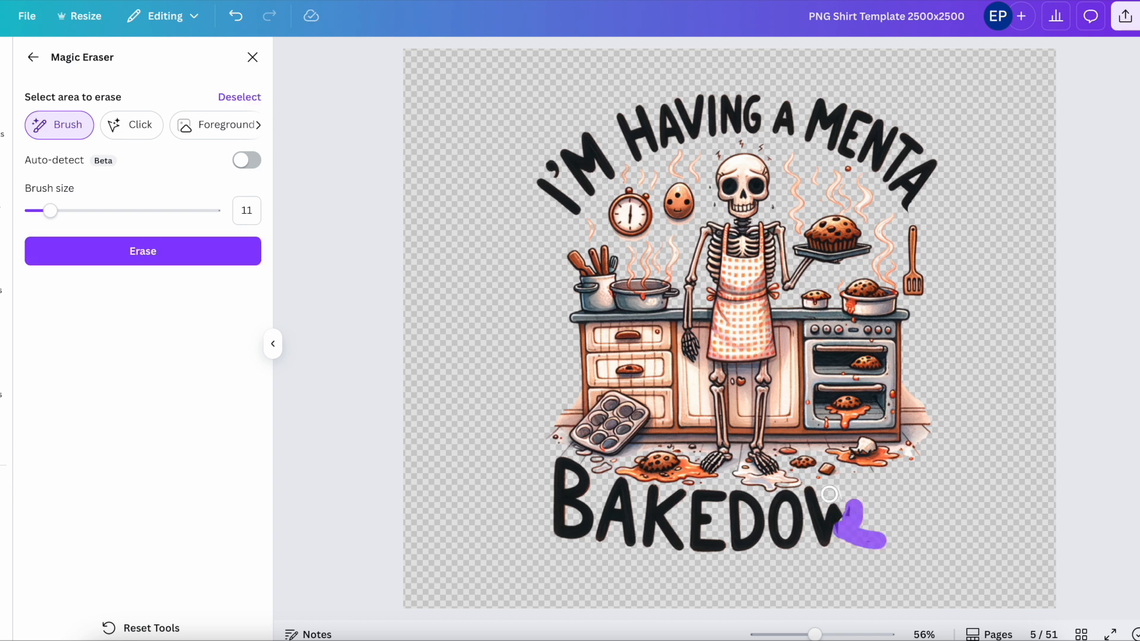
mouse_move(831, 490)
mouse_down()
mouse_move(852, 504)
mouse_move(873, 469)
mouse_move(862, 501)
mouse_up()
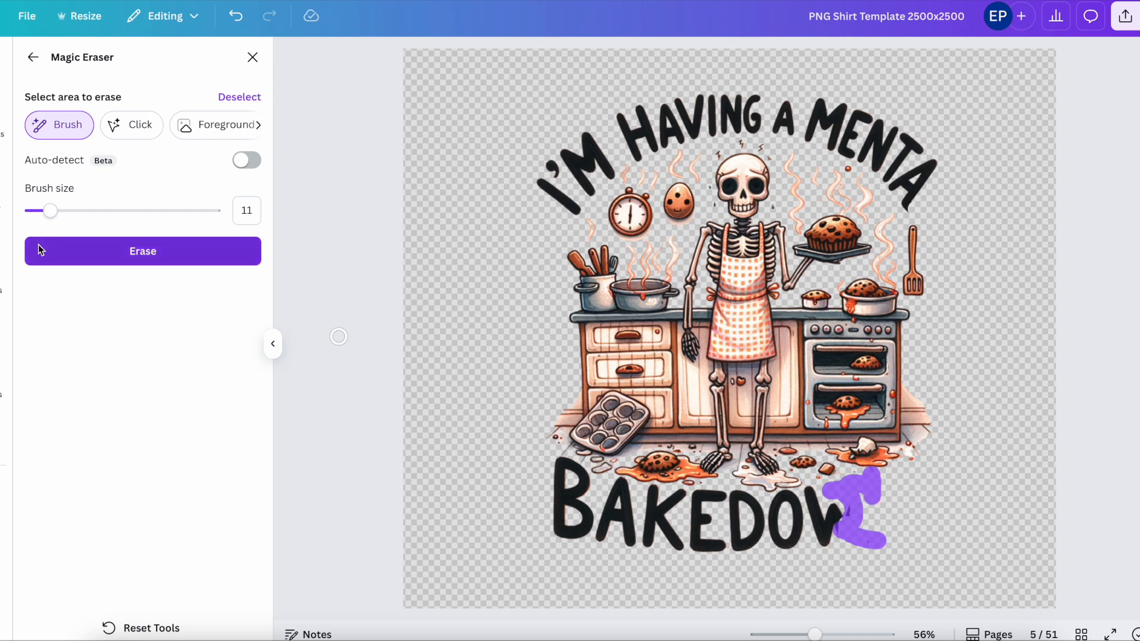
click(108, 254)
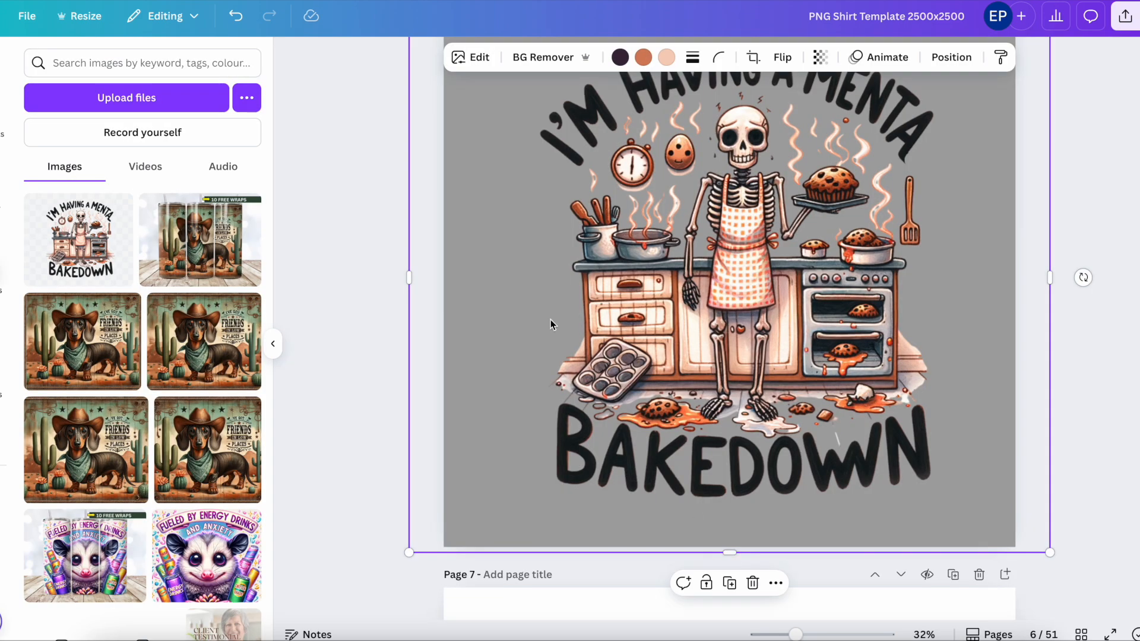
Step: Crop the copy on page 6 to the last W strokes and the N of BAKEDOWN
drag(502, 285, 850, 284)
scroll(850, 283, up, 3)
drag(954, 138, 971, 525)
drag(960, 571, 839, 279)
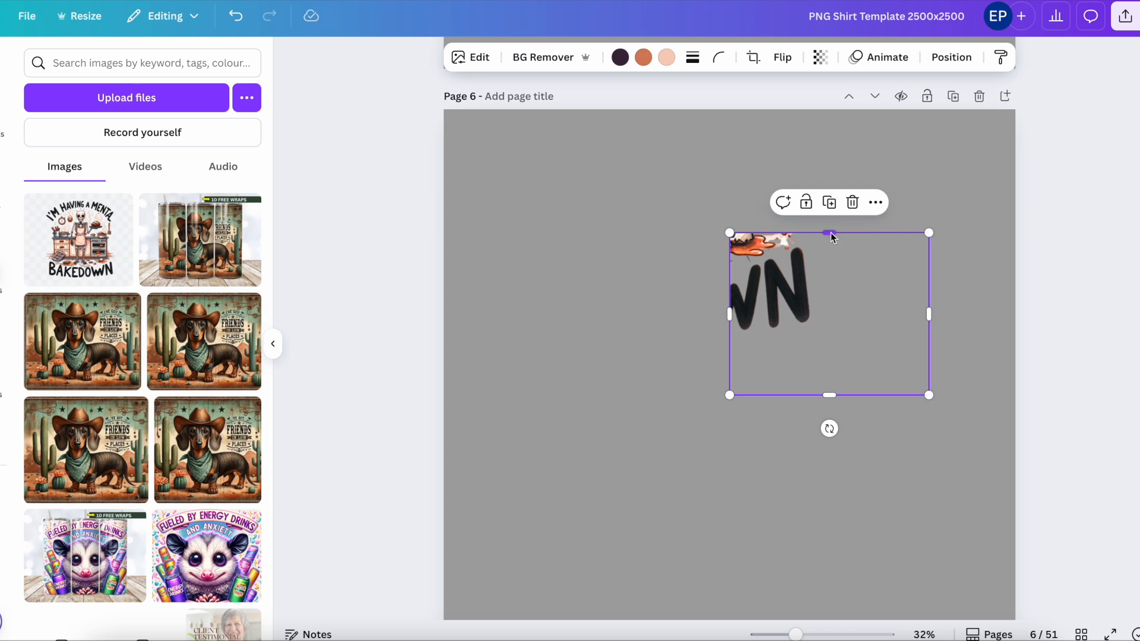
drag(831, 239, 831, 247)
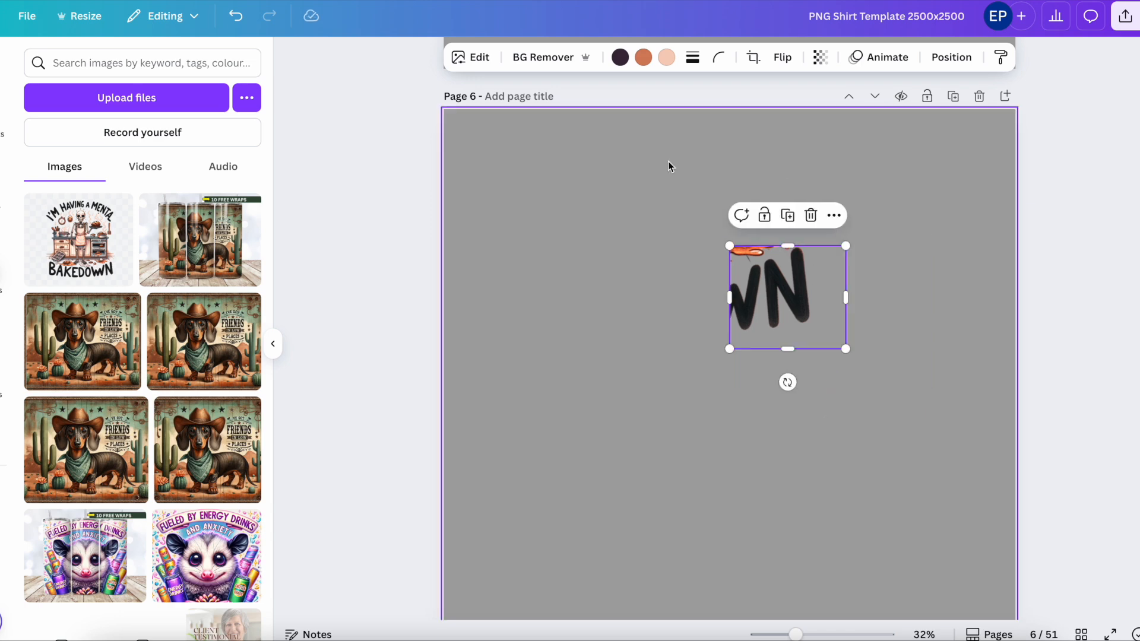
Step: Erase the orange spill above the cropped letters with Magic Eraser at brush size 11
click(479, 58)
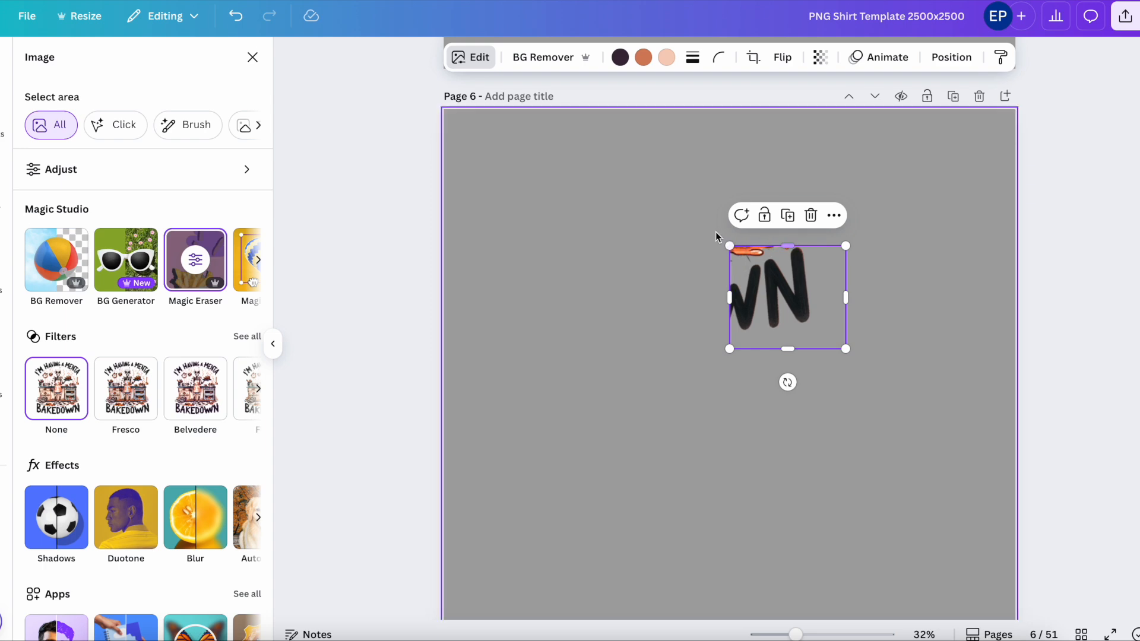
click(214, 275)
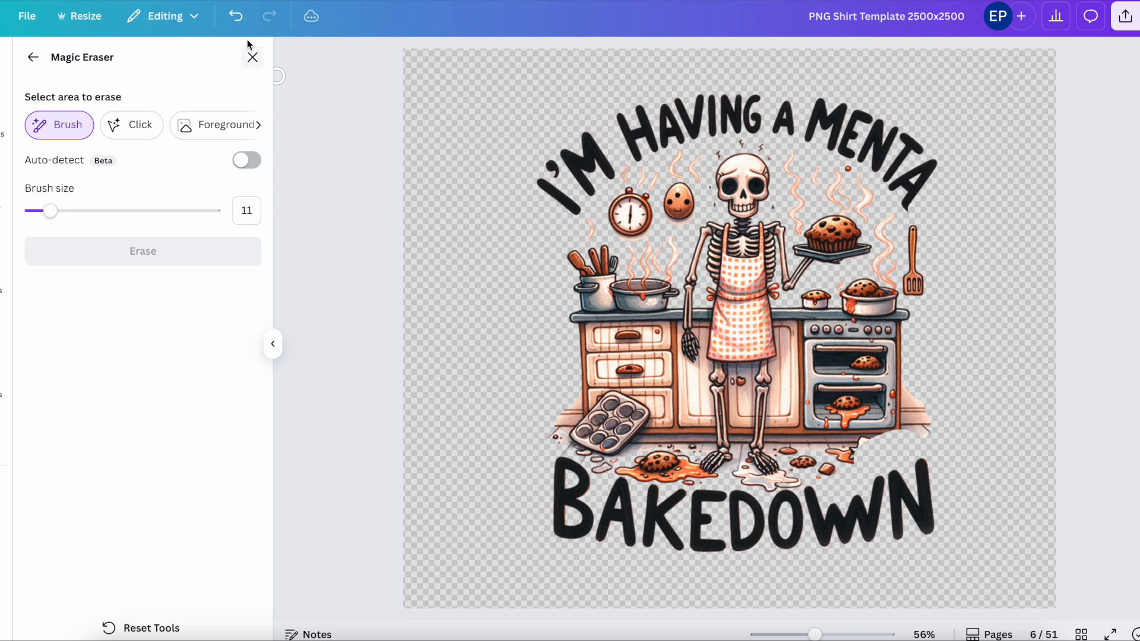
click(252, 58)
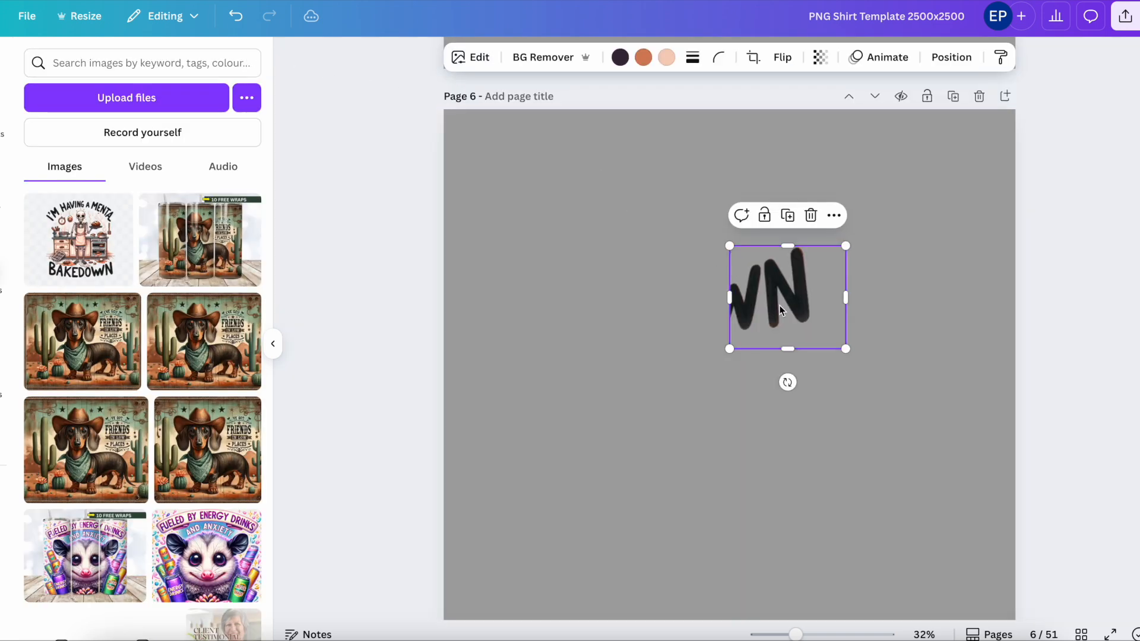
Step: Move the cropped letter piece to page 5, tilt it slightly and align it with the cut W to complete BAKEDOWN
scroll(778, 305, up, 1)
scroll(779, 306, up, 2)
drag(781, 469, 892, 215)
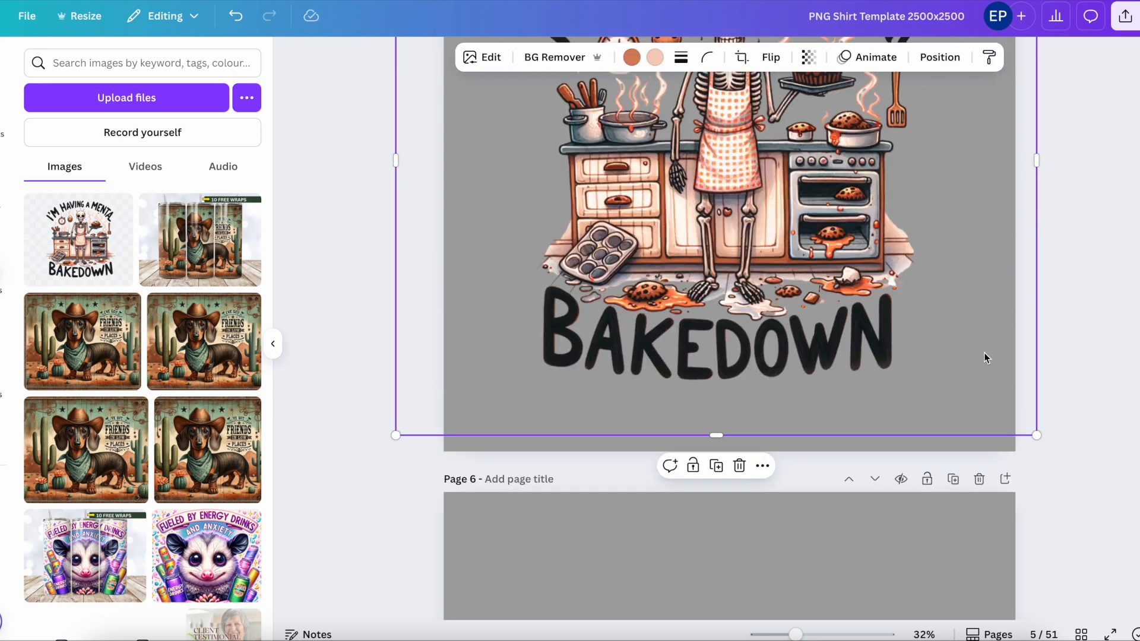
scroll(984, 354, up, 2)
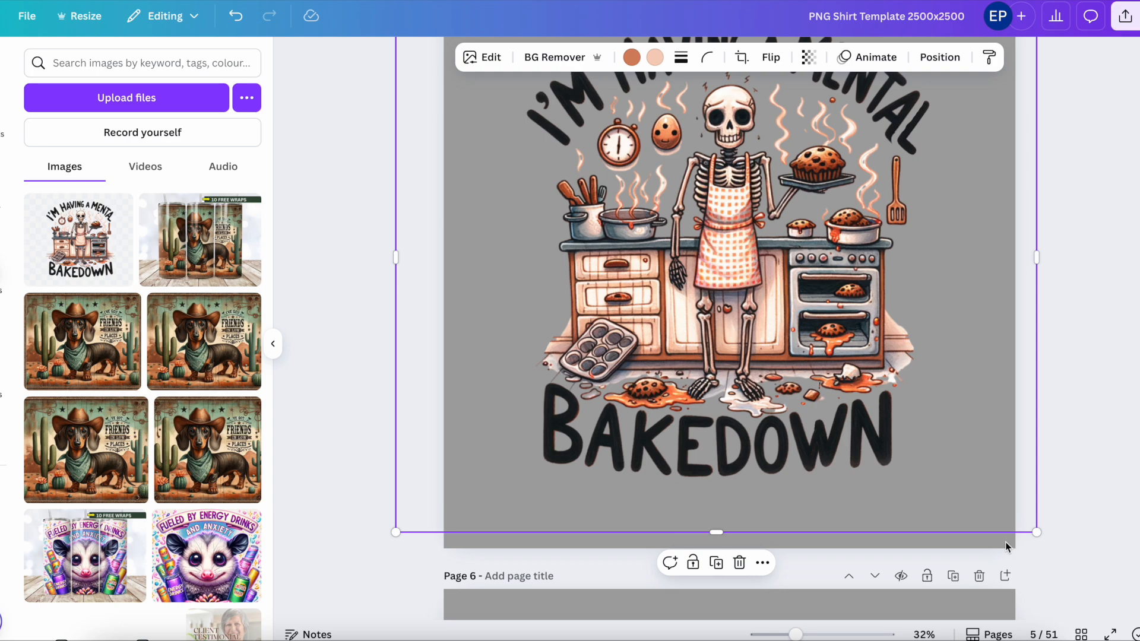
drag(795, 635, 786, 635)
scroll(828, 542, up, 3)
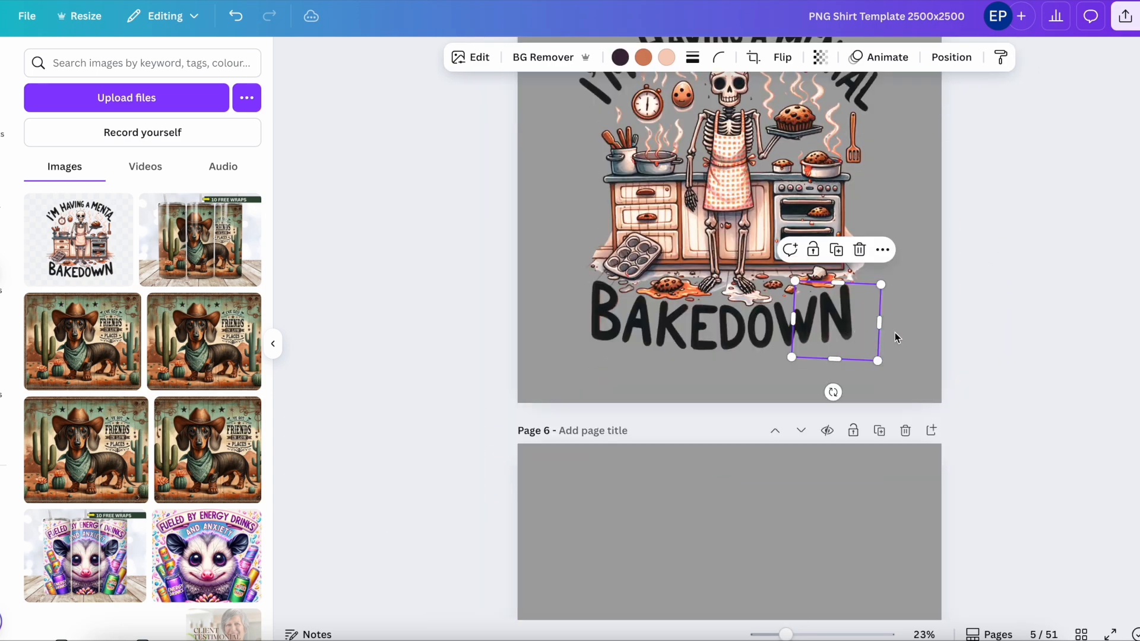
click(950, 342)
drag(786, 634, 813, 635)
click(957, 286)
drag(958, 287, 961, 295)
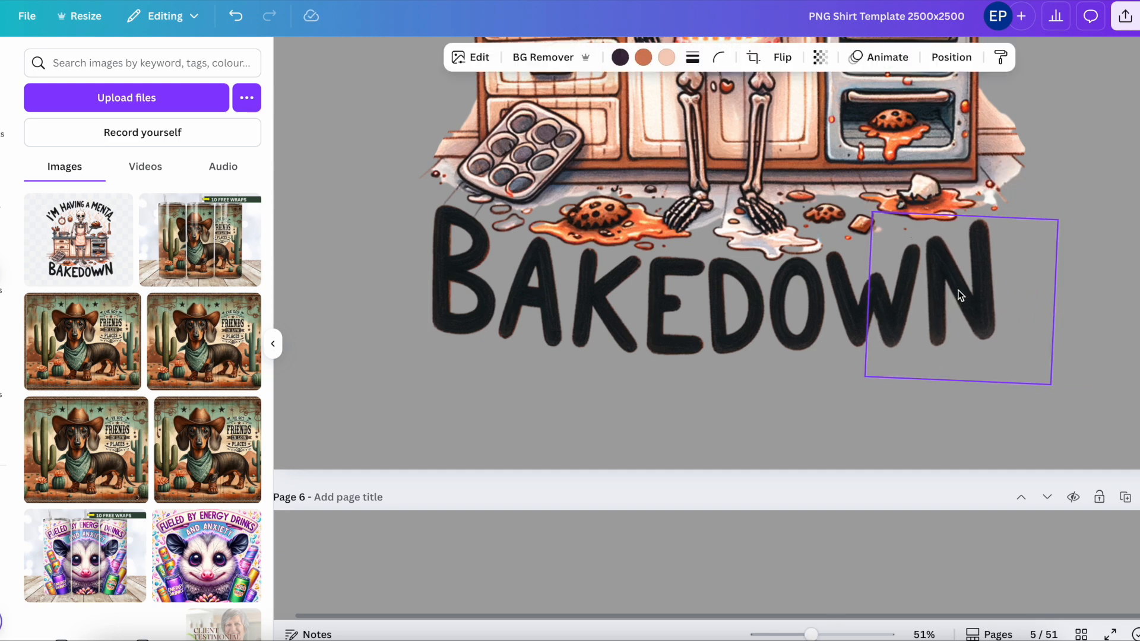
click(1074, 317)
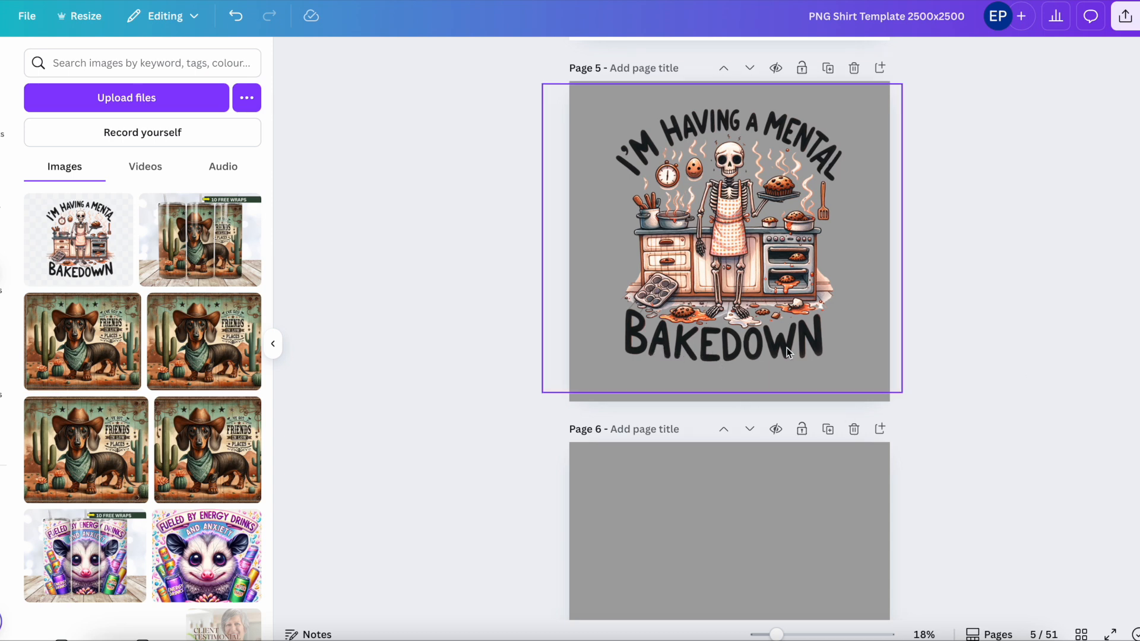
Step: Group the page 5 design with its repaired lettering pieces and paste a copy of the group onto page 6
click(825, 330)
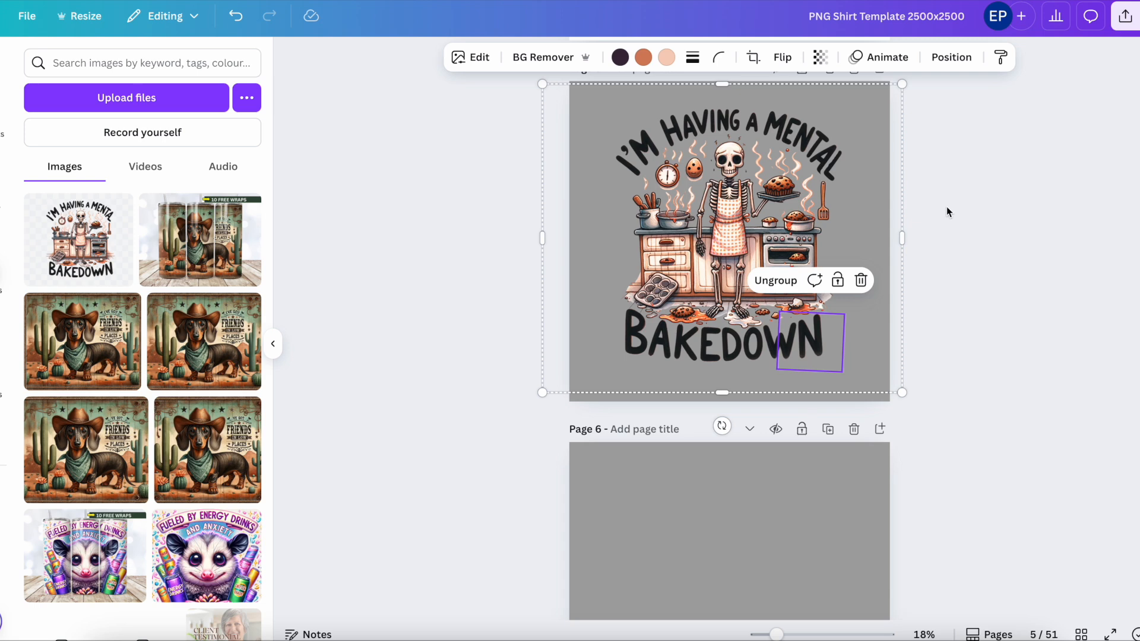
scroll(831, 380, down, 2)
click(761, 425)
key(ctrl+v)
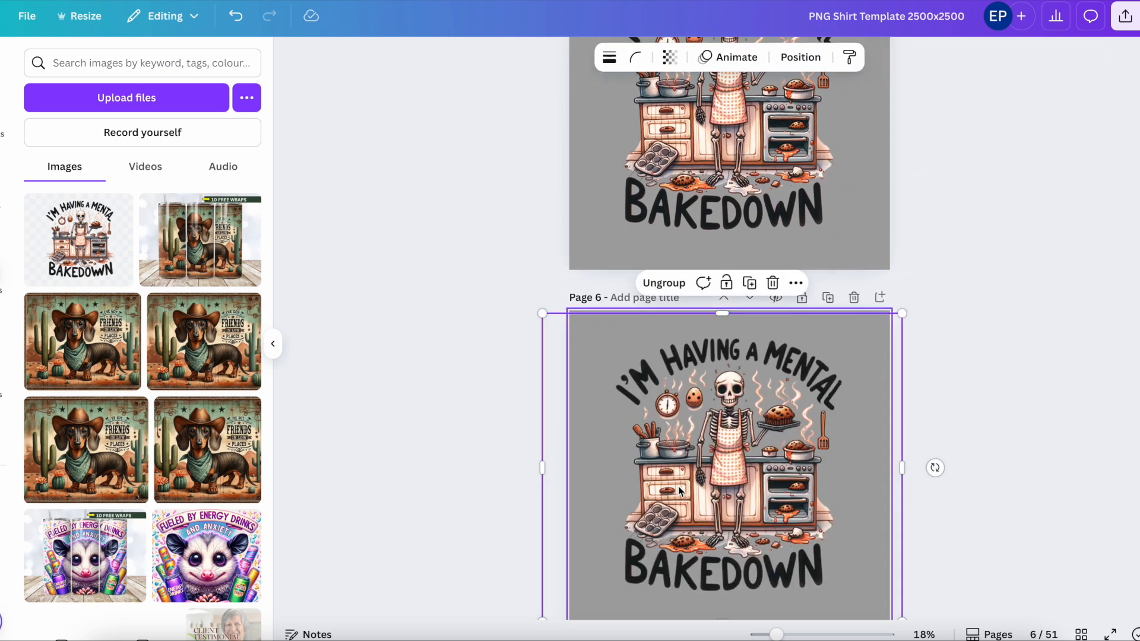
Step: Crop the lower edge of the page 5 design up through BAKEDOWN and delete the separate WN letter piece
drag(776, 634, 798, 635)
scroll(723, 356, up, 2)
click(723, 483)
drag(714, 502, 725, 378)
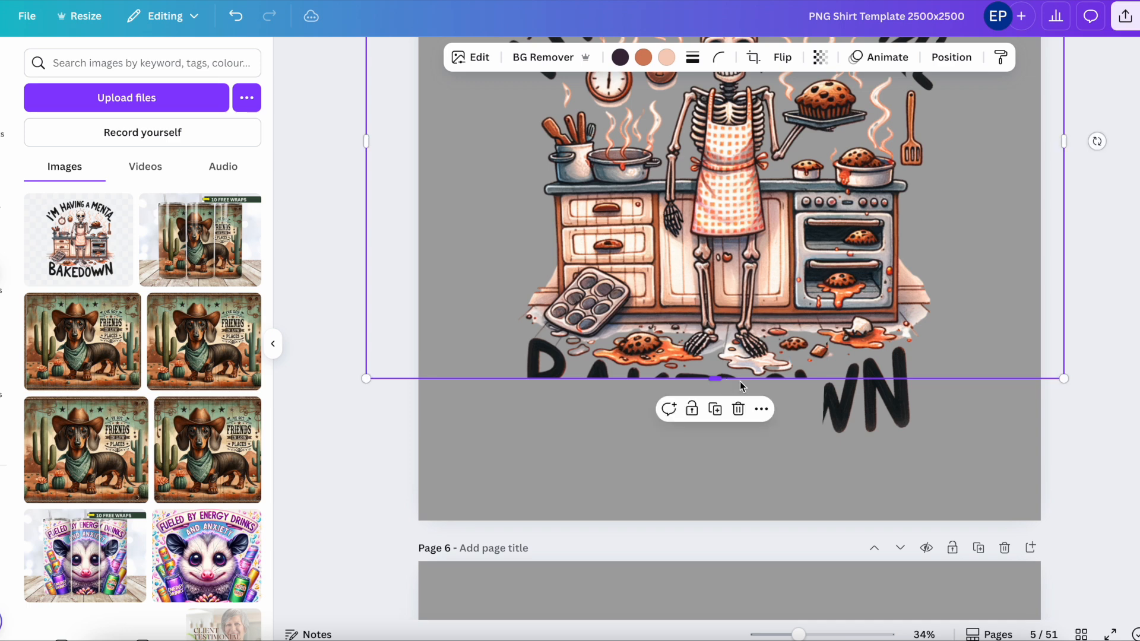
click(854, 404)
key(Delete)
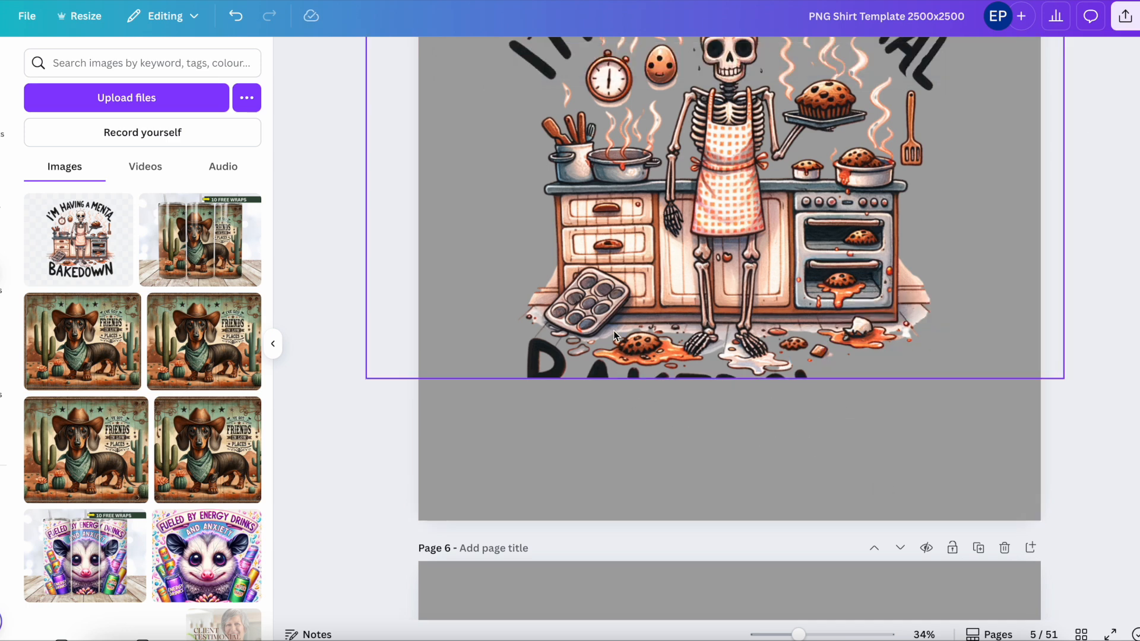
Step: Erase the BAKEDOWN lettering and its leftover speck from the page 5 design with Magic Eraser at brush size 28
click(614, 330)
click(478, 58)
click(203, 256)
drag(51, 210, 81, 210)
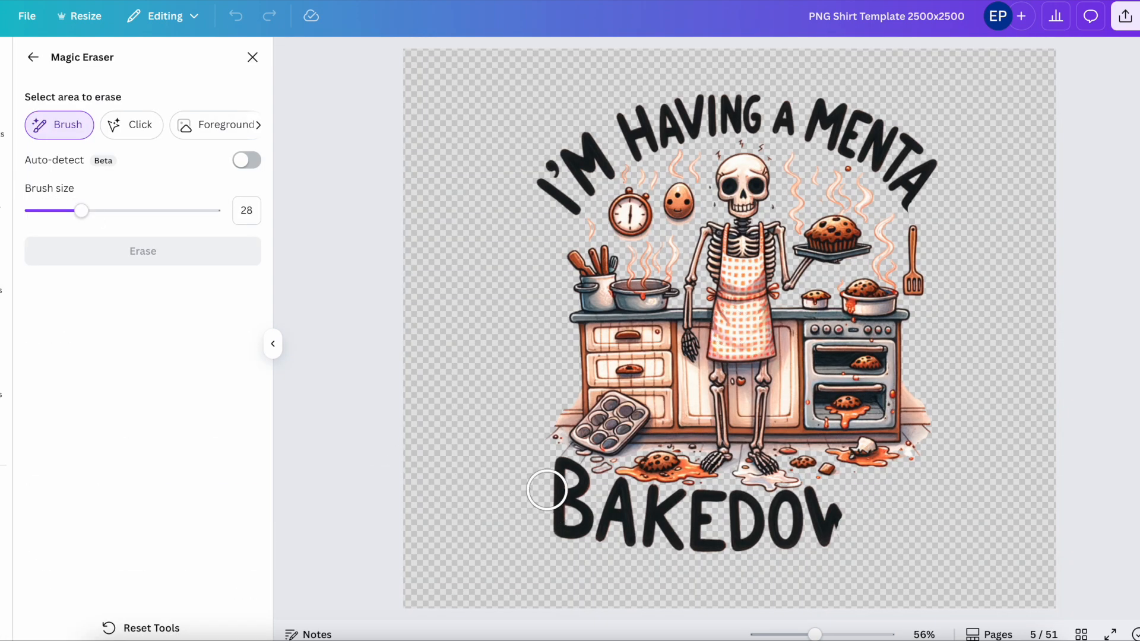
mouse_move(551, 469)
mouse_down()
mouse_move(692, 509)
mouse_move(761, 514)
mouse_move(746, 511)
mouse_move(743, 541)
mouse_move(714, 541)
mouse_move(630, 533)
mouse_move(556, 502)
mouse_move(560, 527)
mouse_move(662, 529)
mouse_up()
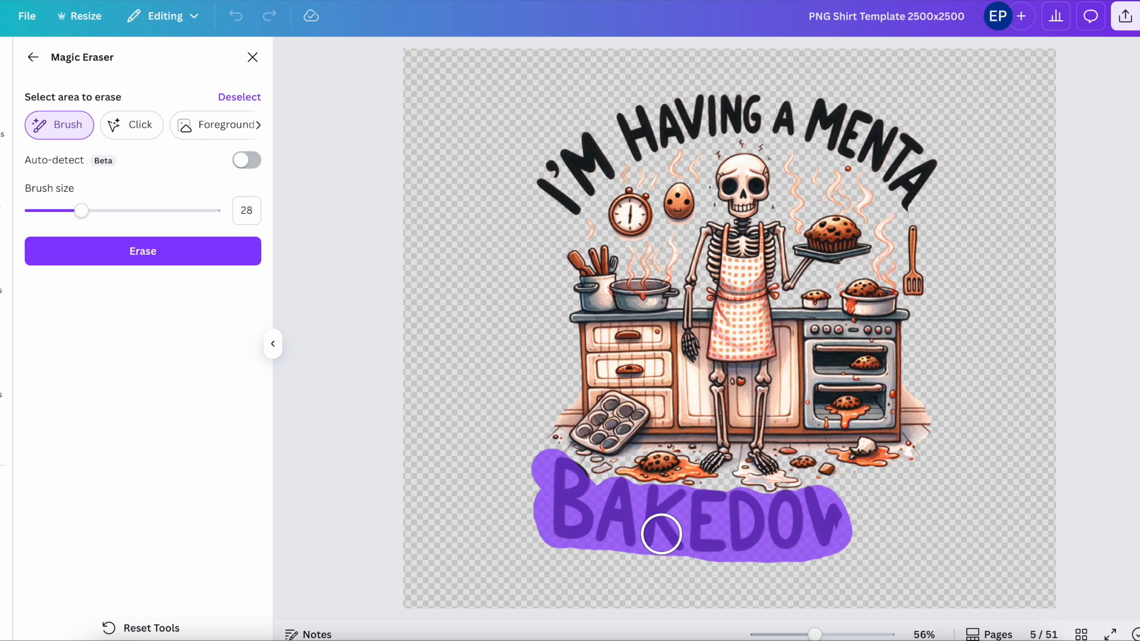
click(219, 252)
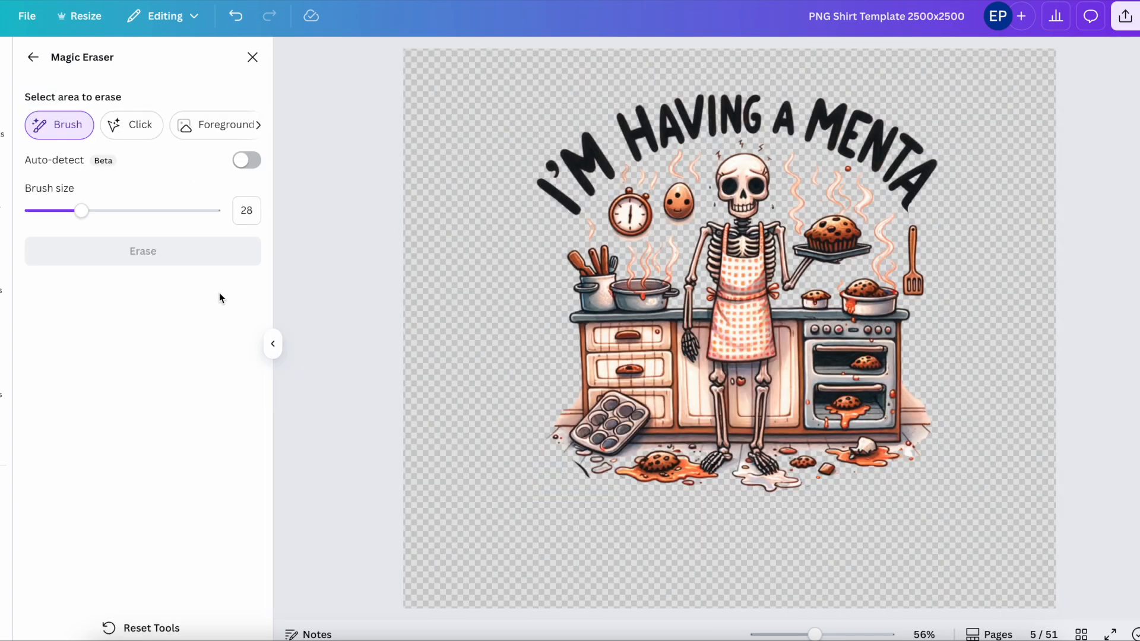
click(568, 476)
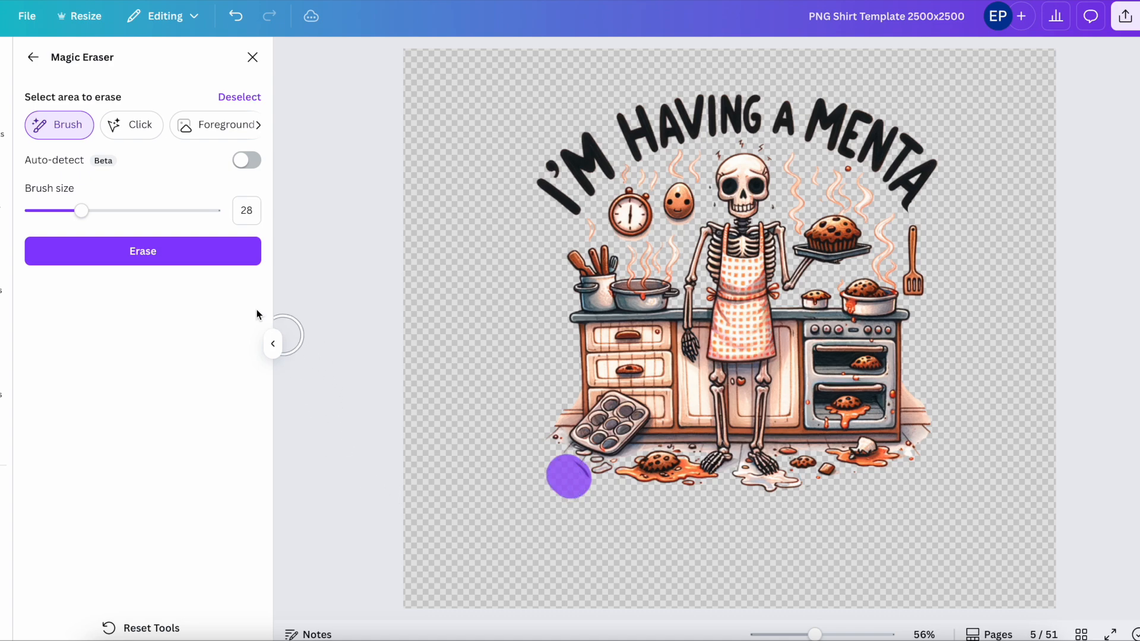
click(212, 248)
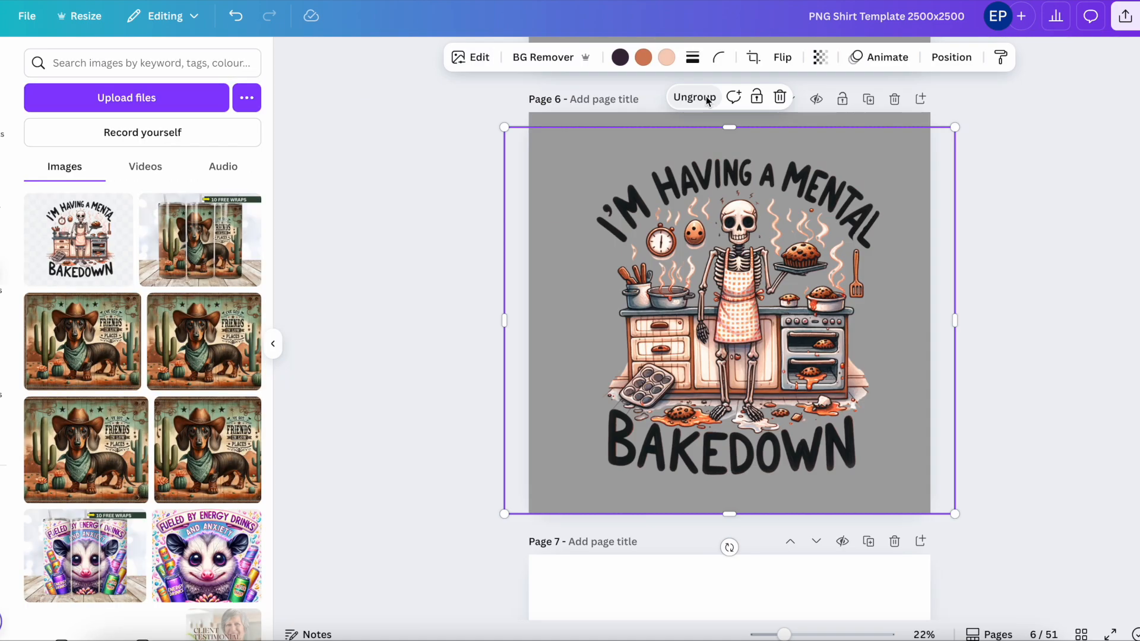
click(708, 97)
click(1005, 239)
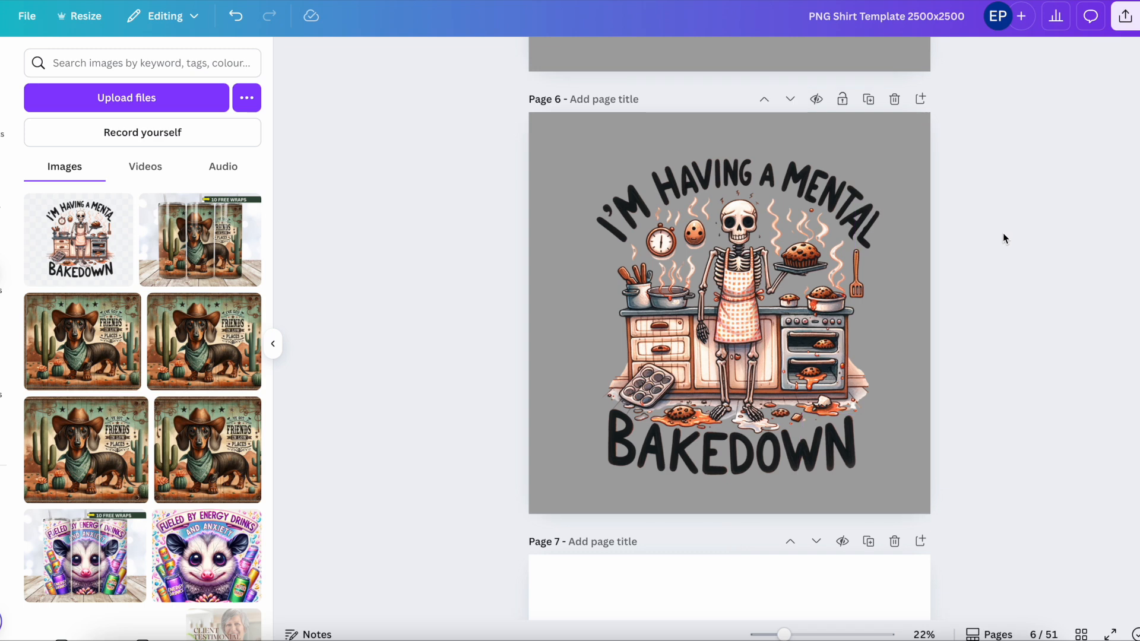
key(ctrl+z)
Step: Extend the grouped design on page 6 slightly upward from its upper edge
mouse_move(730, 128)
mouse_down()
mouse_move(734, 215)
mouse_move(740, 124)
mouse_up()
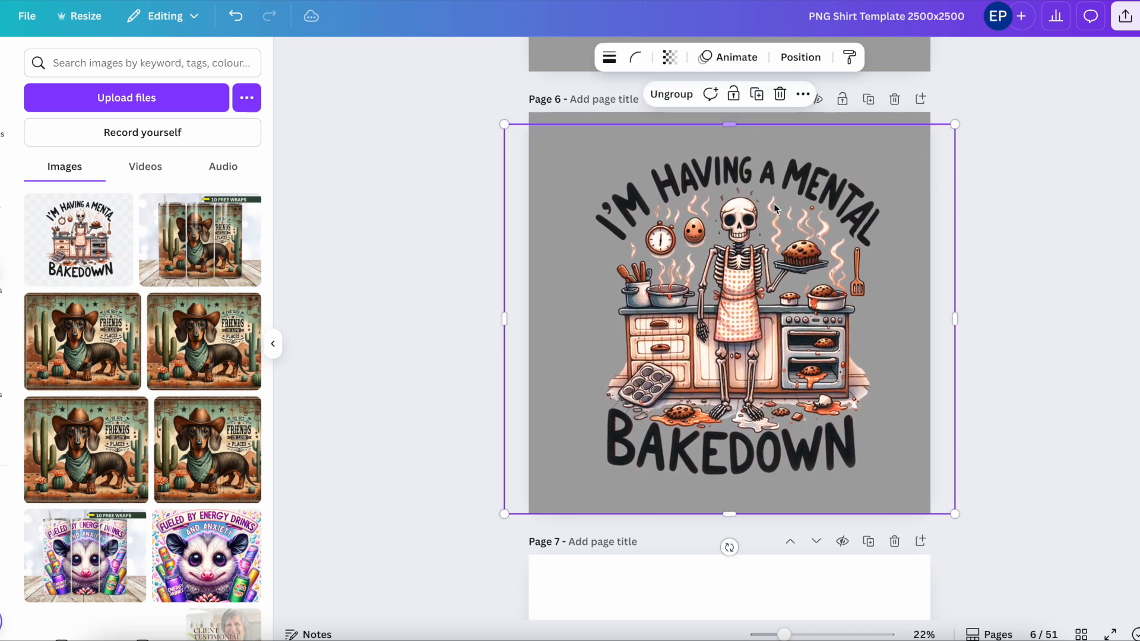
Step: Ungroup the page 6 design and crop its main image from the upper edge down to just above the BAKEDOWN lettering
click(656, 93)
click(971, 301)
click(729, 147)
drag(729, 124, 770, 415)
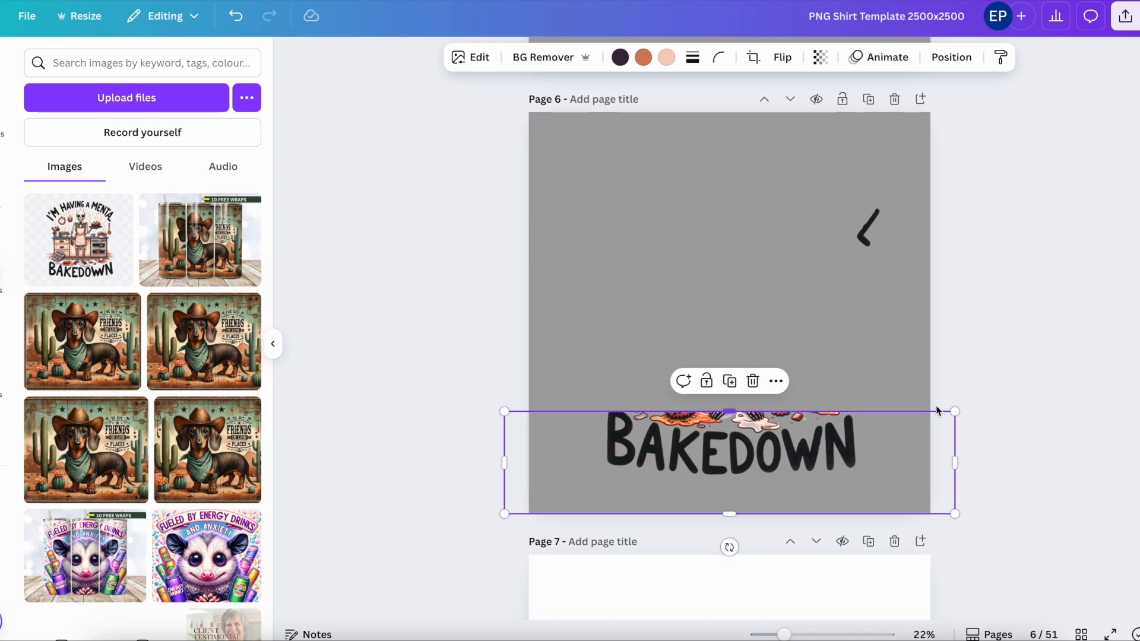
Step: Group the cropped BAKEDOWN image with its WN letter piece and select the main image within the group
click(1055, 410)
drag(1014, 471, 797, 362)
click(672, 381)
drag(784, 635, 813, 634)
click(786, 374)
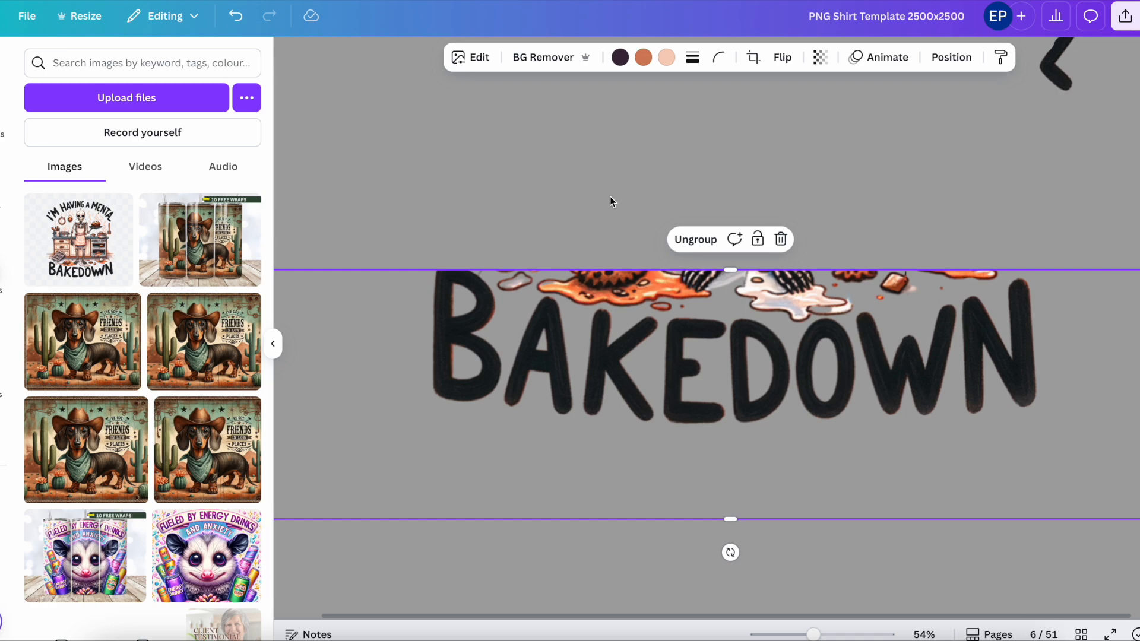
Step: Erase the spilled batter and skeleton feet directly above the BAKEDOWN lettering on page 6 with Magic Eraser
click(492, 65)
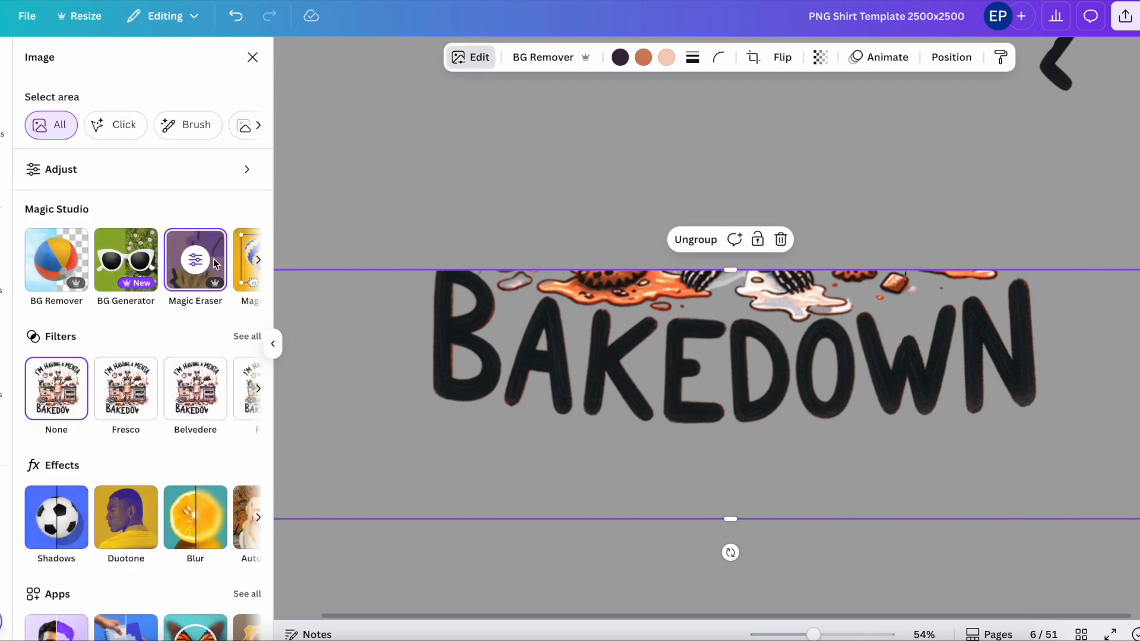
click(217, 264)
scroll(634, 431, up, 5)
mouse_move(432, 356)
mouse_down()
mouse_move(641, 394)
mouse_move(326, 275)
mouse_up()
click(142, 252)
Step: Erase the leftover specks above the letters B, A, K and E with Magic Eraser at brush size 9
drag(81, 210, 46, 210)
drag(472, 402, 399, 354)
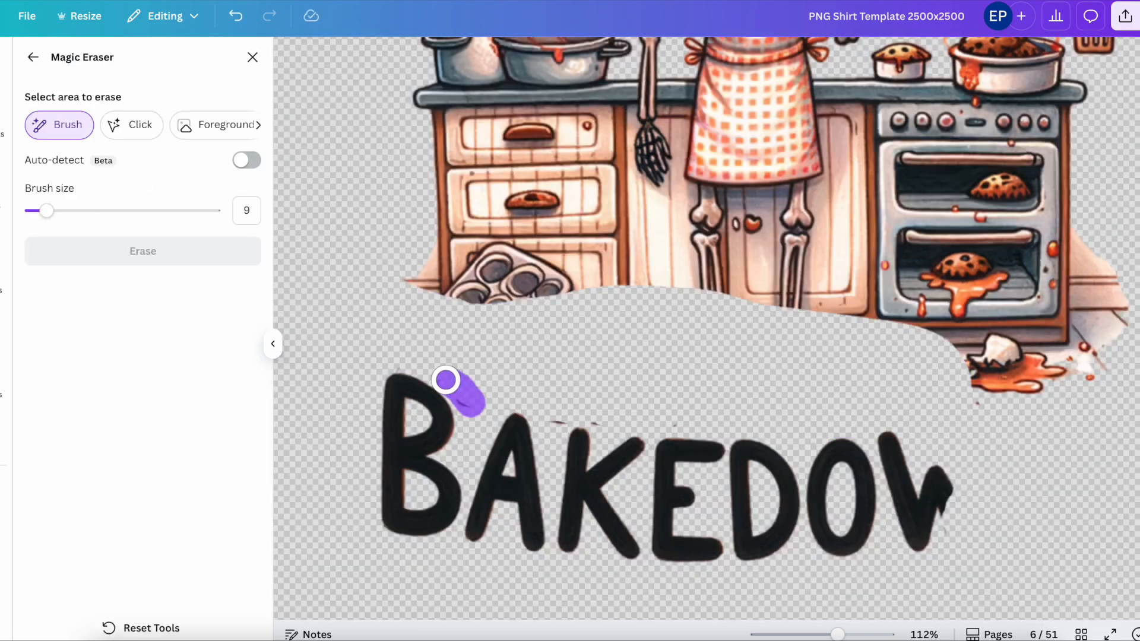
click(210, 251)
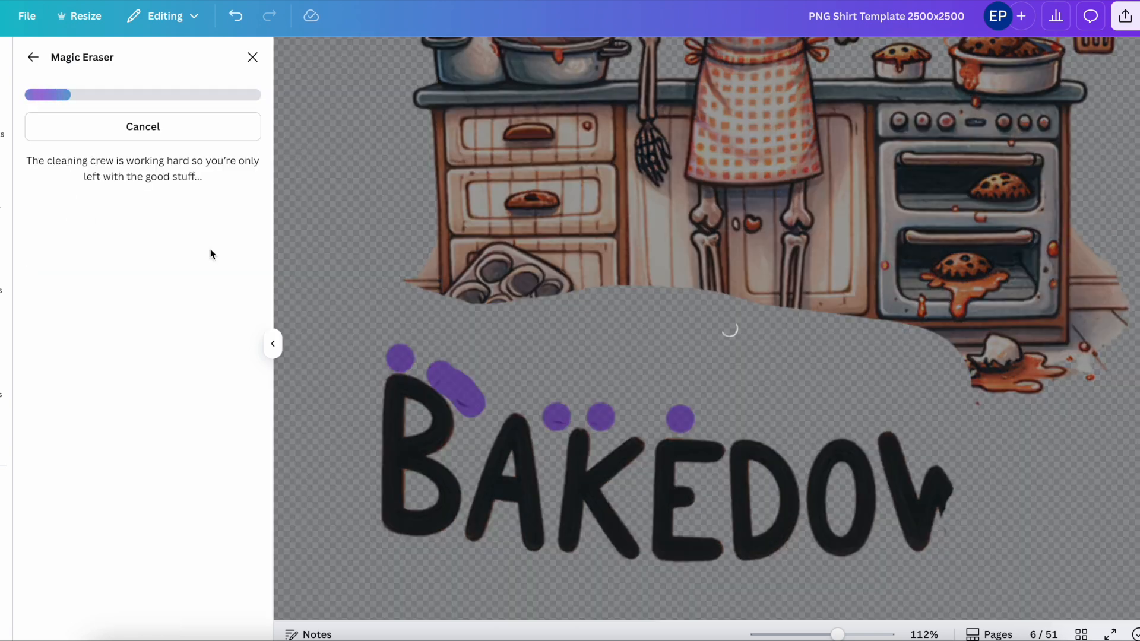
click(252, 57)
Step: Extend the BAKEDOWN image's crop slightly upward and erase the remaining orange spill above the WN with Magic Eraser
mouse_move(730, 267)
mouse_down()
mouse_move(736, 150)
mouse_move(753, 259)
mouse_move(733, 254)
mouse_move(732, 196)
mouse_move(737, 252)
mouse_up()
mouse_move(941, 346)
mouse_down()
mouse_move(938, 331)
mouse_move(939, 343)
mouse_up()
click(820, 262)
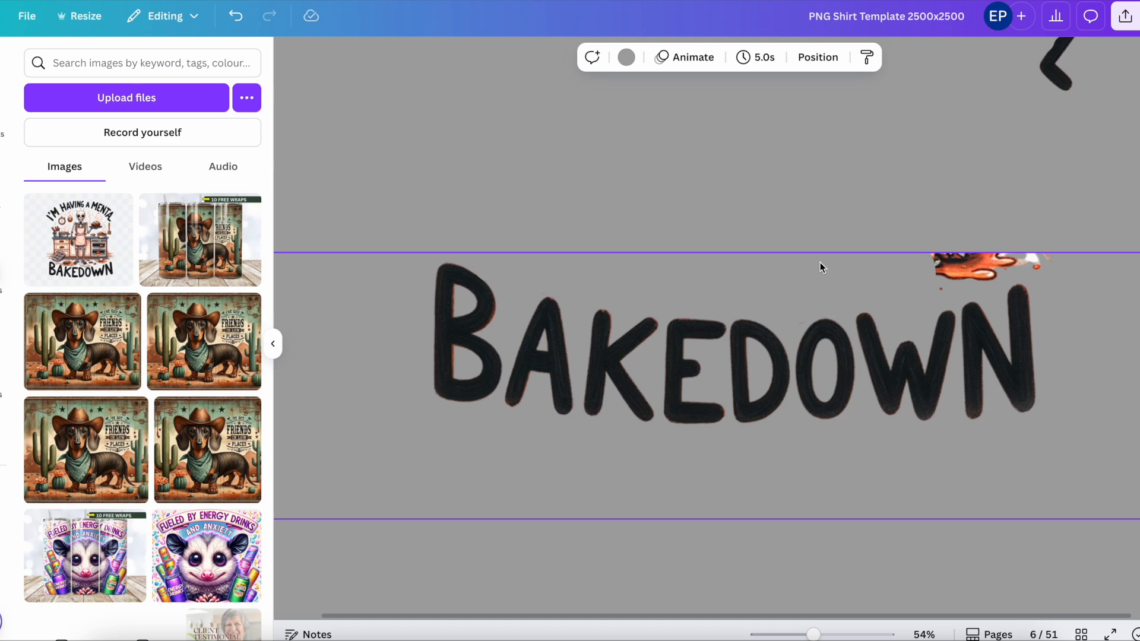
drag(730, 252, 732, 239)
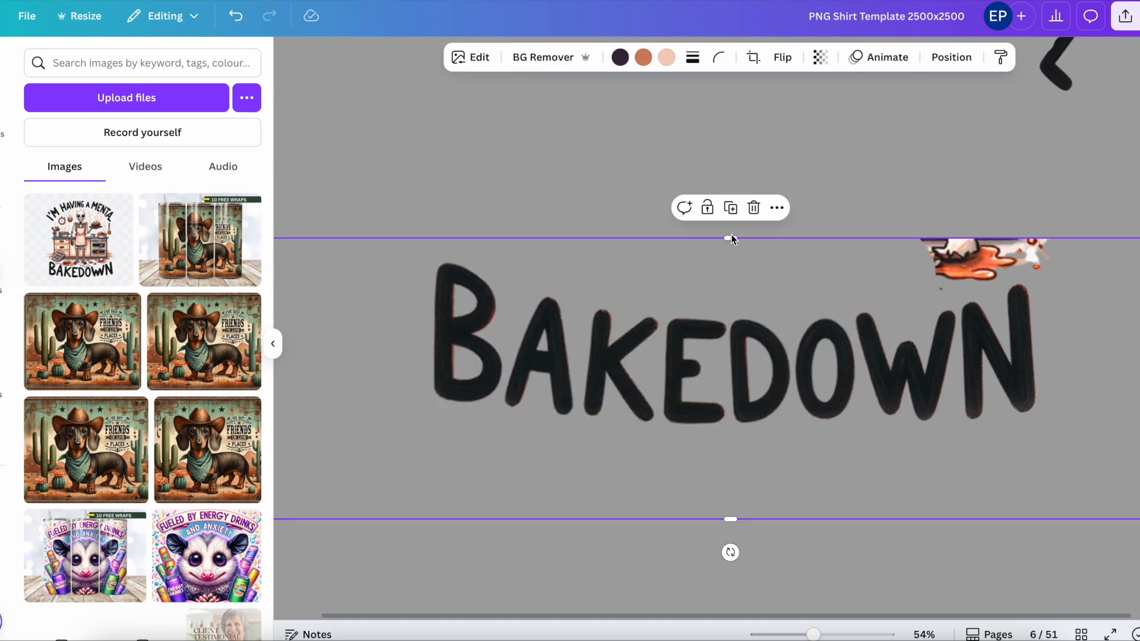
click(478, 60)
click(204, 272)
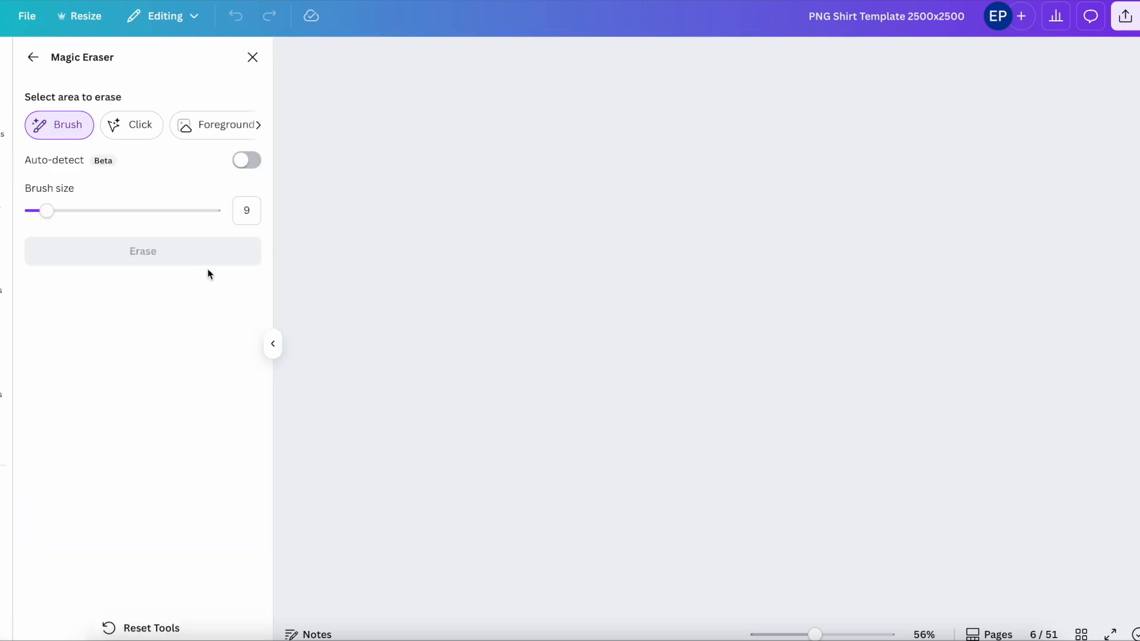
mouse_move(845, 460)
mouse_down()
mouse_move(902, 467)
mouse_move(895, 445)
mouse_move(852, 435)
mouse_move(938, 445)
mouse_move(877, 448)
mouse_up()
click(190, 261)
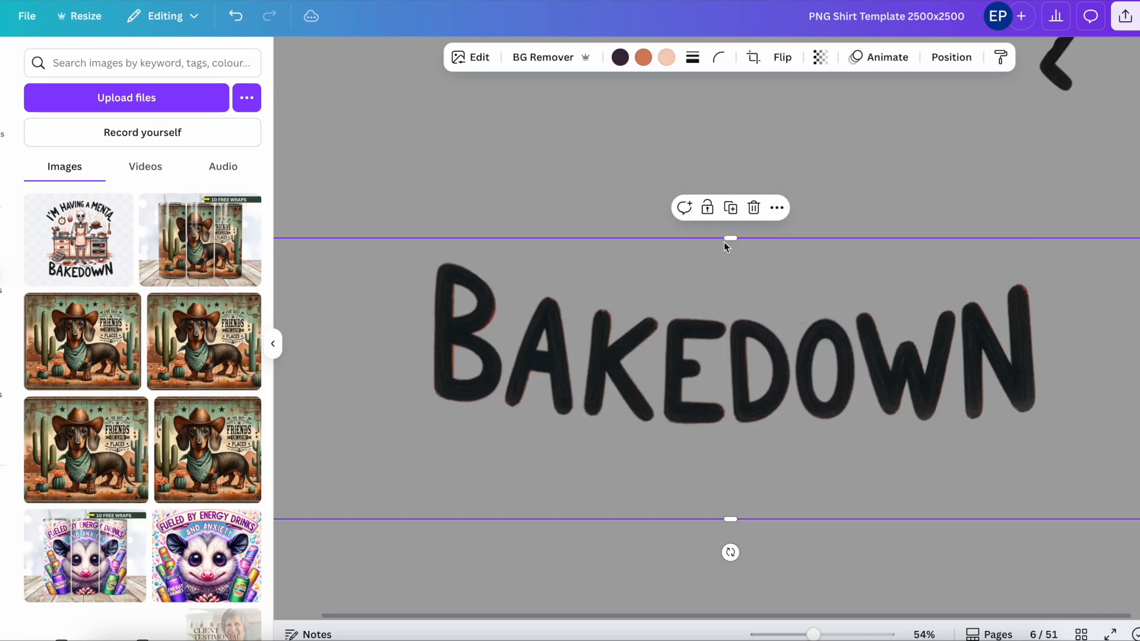
Step: Group the cleaned BAKEDOWN image with its separate WN letter piece on page 6
click(871, 161)
drag(1061, 549, 458, 276)
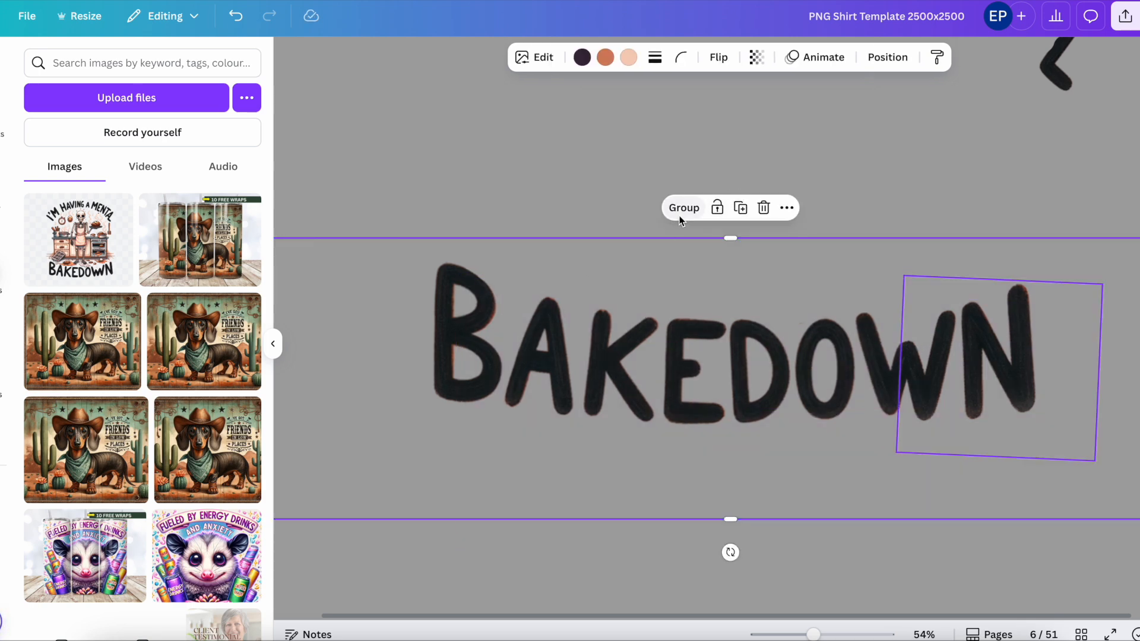
click(680, 217)
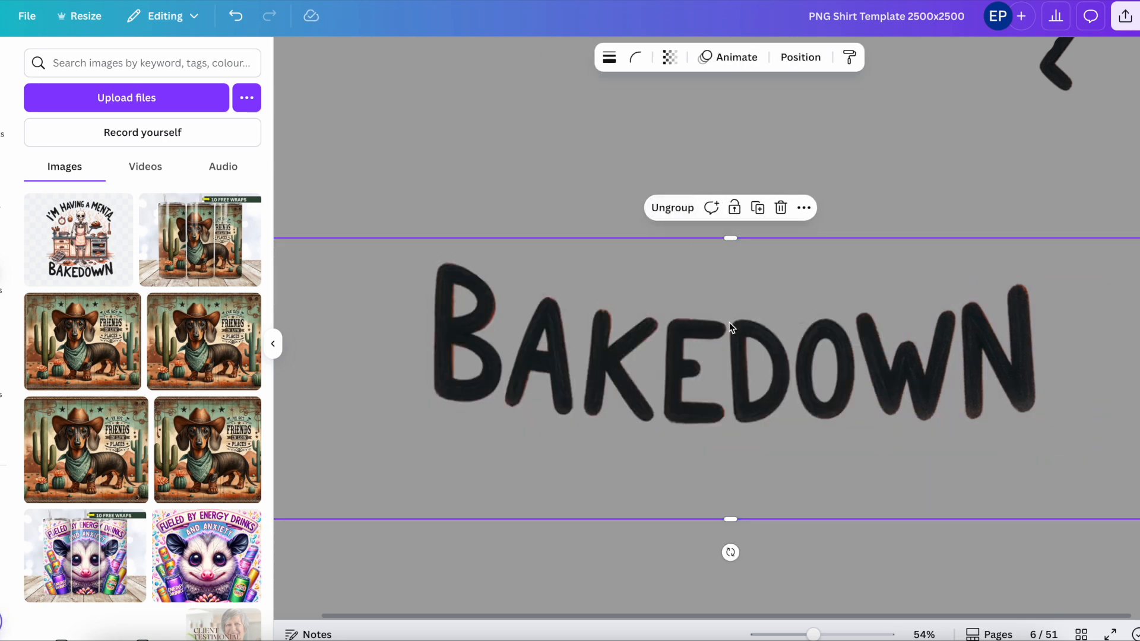
Step: Move the BAKEDOWN group onto page 5 just below the kitchen artwork and tilt it slightly counterclockwise
drag(814, 635, 791, 635)
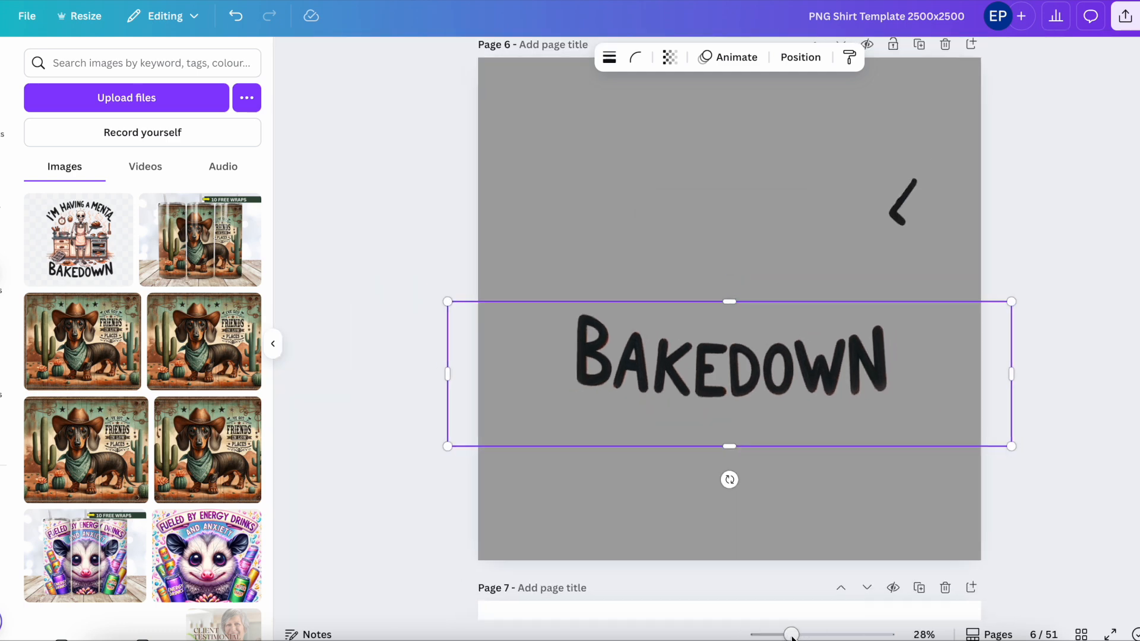
scroll(811, 440, up, 3)
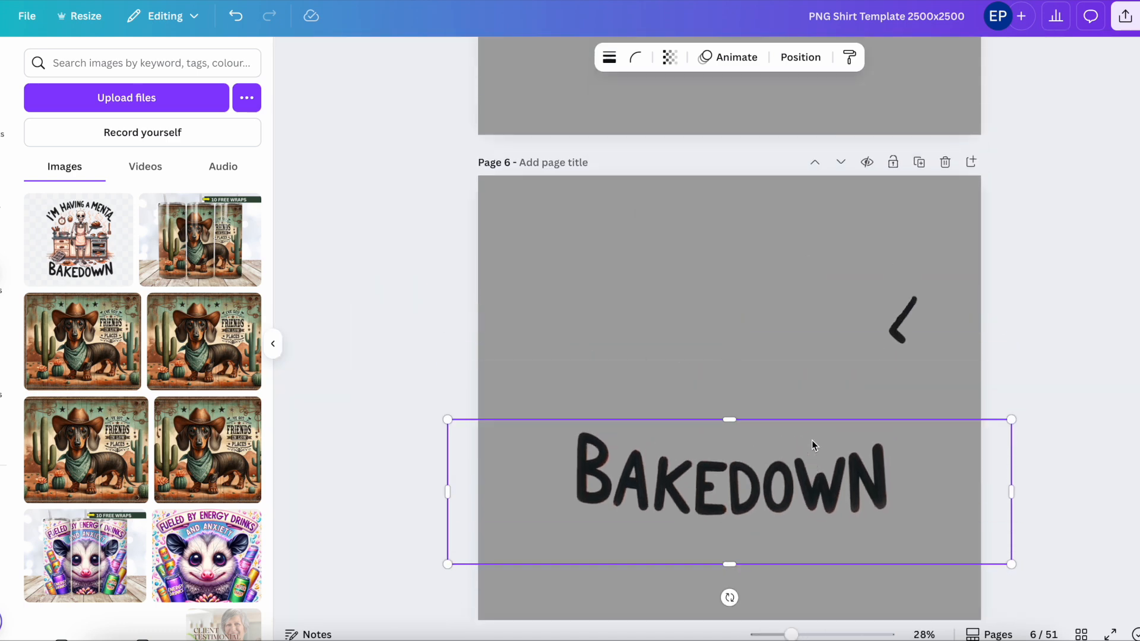
drag(782, 572, 781, 155)
scroll(779, 214, up, 2)
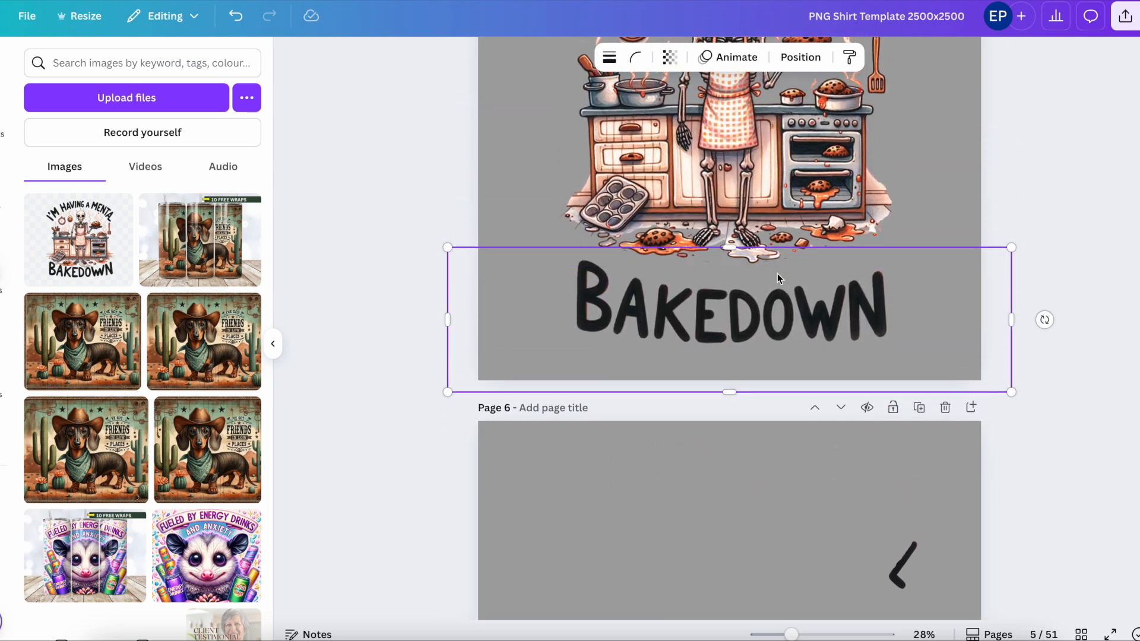
mouse_move(780, 304)
mouse_down()
mouse_move(786, 284)
mouse_move(786, 294)
mouse_up()
Step: Group the skeleton artwork, the L letter piece and the BAKEDOWN lettering on page 5 into one design
scroll(790, 352, up, 2)
drag(1020, 493, 486, 55)
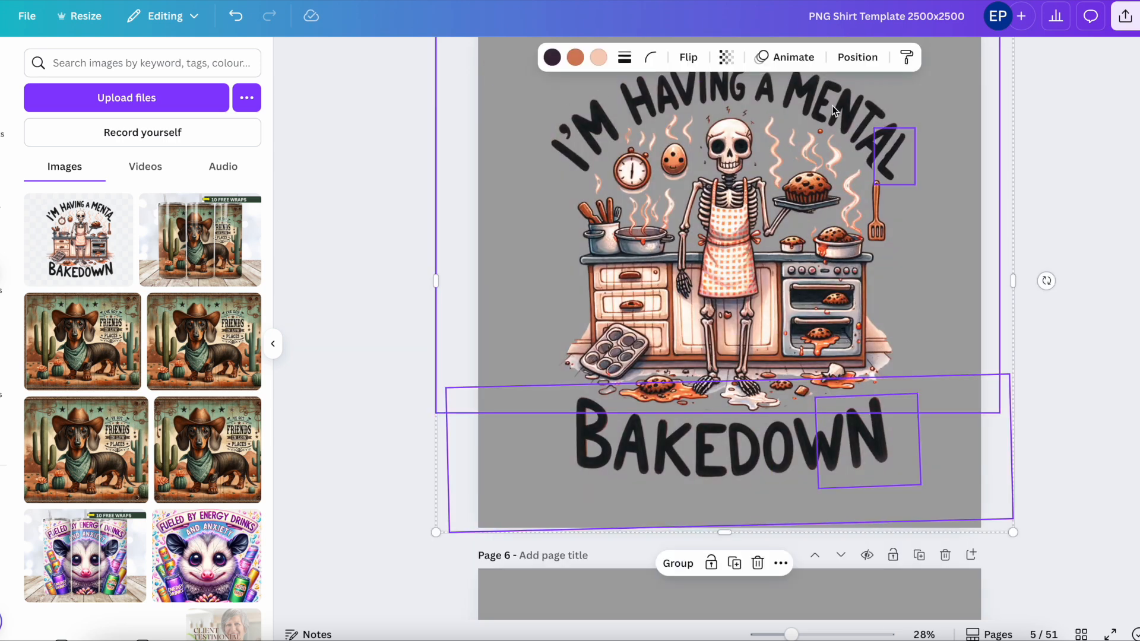
click(680, 565)
Step: Move the page 5 design aside, delete the gray background behind it, and center the design on the page again
scroll(984, 297, down, 2)
drag(786, 292, 870, 292)
click(532, 283)
key(Delete)
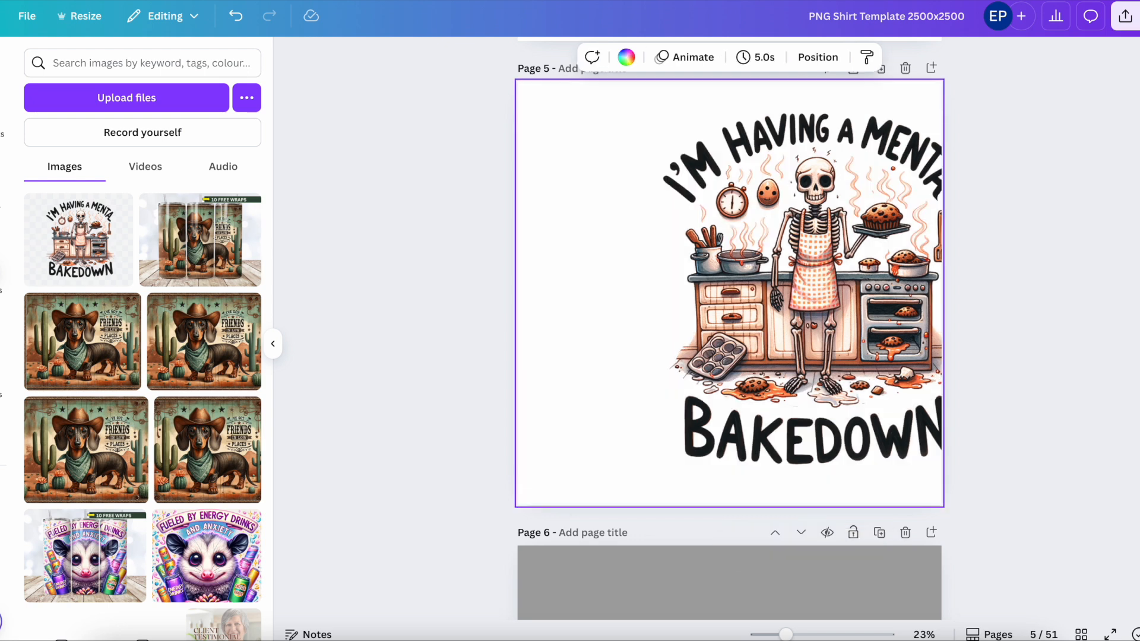
drag(715, 258, 636, 260)
click(1030, 224)
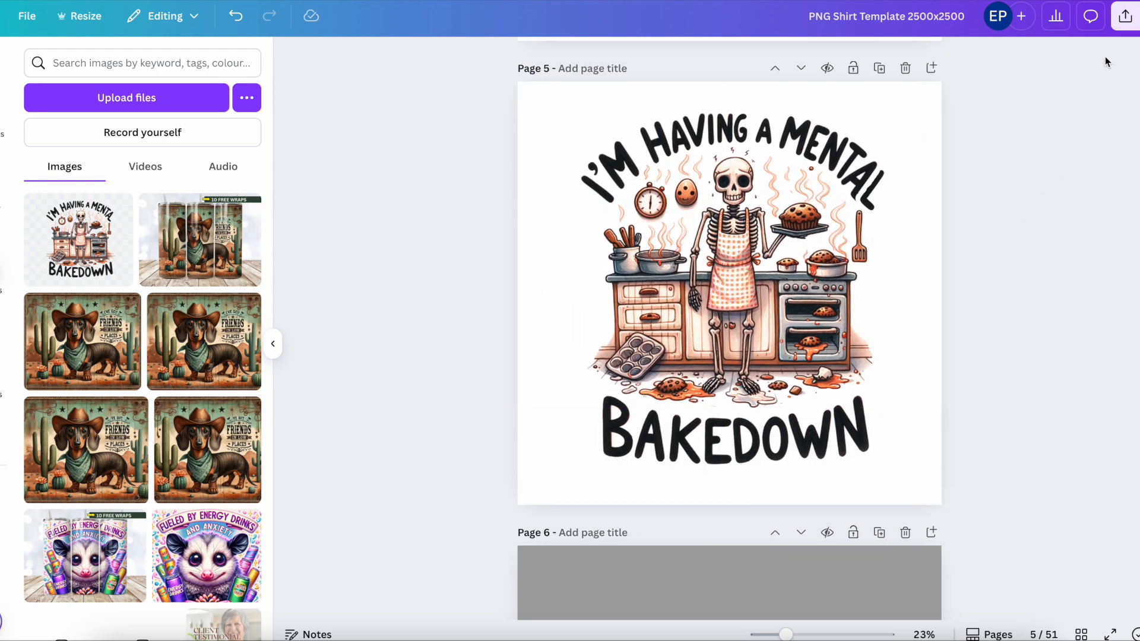
Step: Download only page 5 as a 2,500 × 2,500 px PNG with a transparent background
click(1125, 18)
click(937, 318)
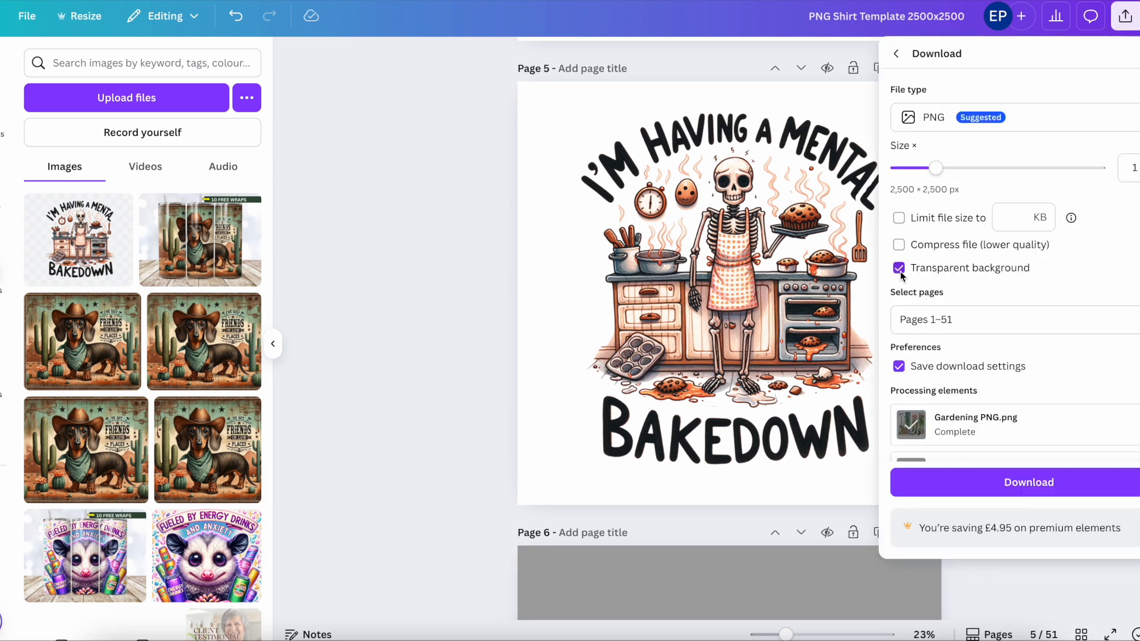
click(1049, 319)
click(1007, 395)
click(1052, 535)
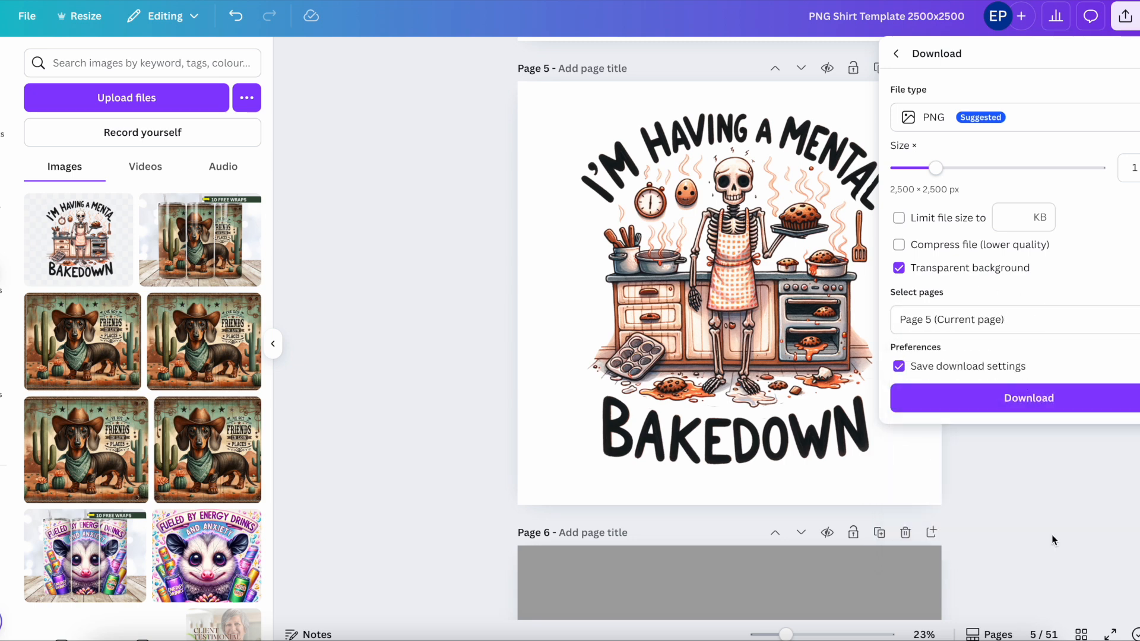
click(1050, 405)
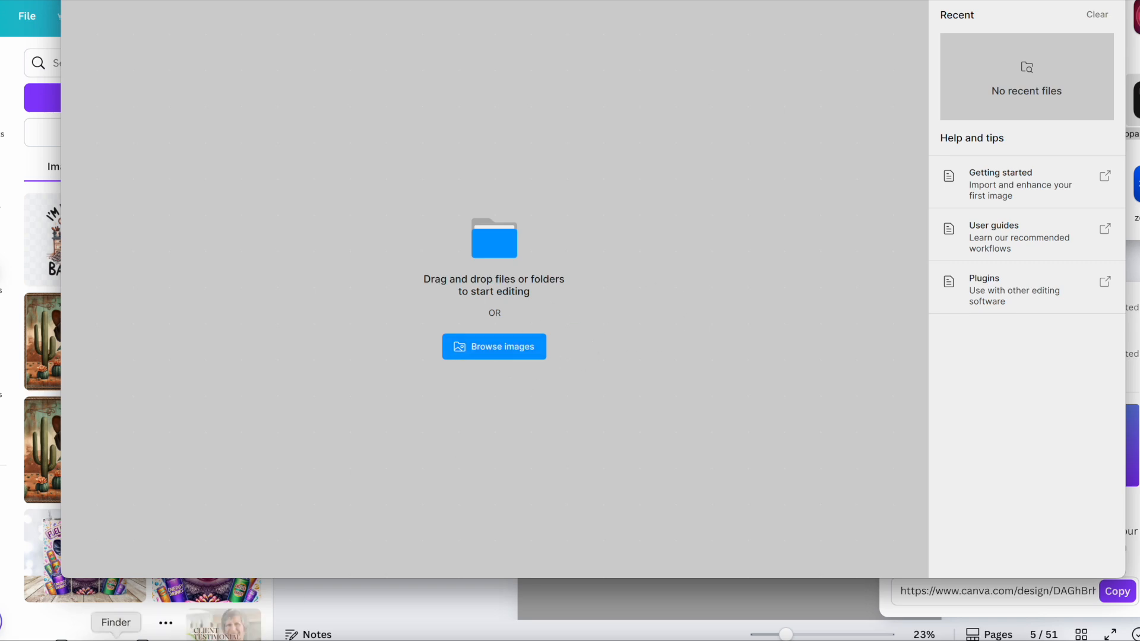
Step: Load the downloaded PNG into the Topaz upscaler and export it at 2x, 5000 × 5000 px, with the High fidelity model
click(118, 631)
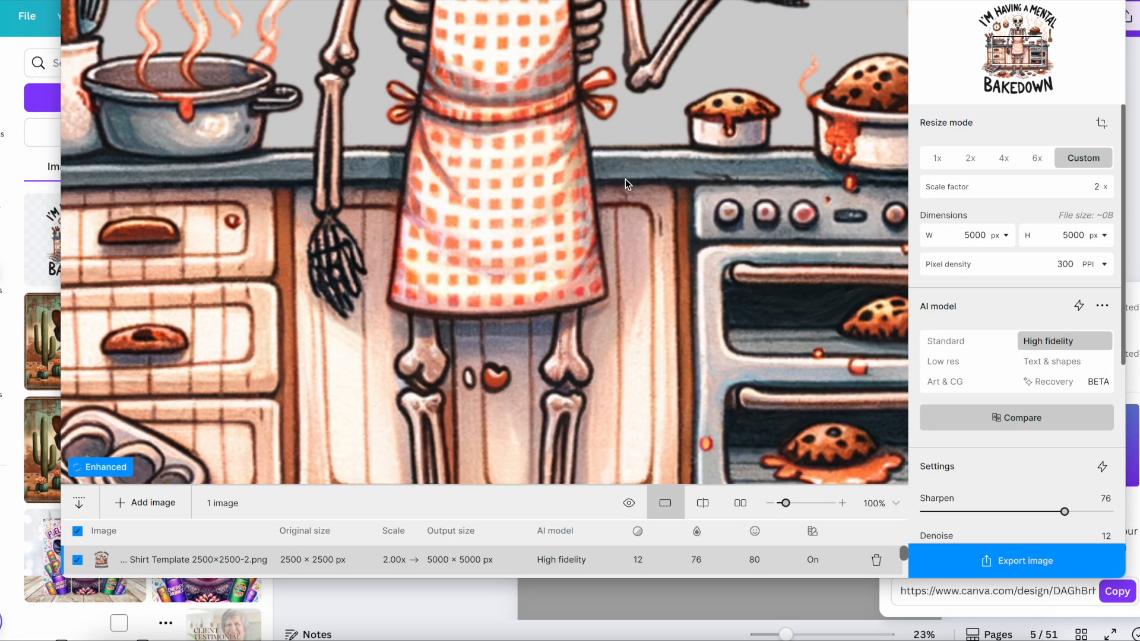
scroll(625, 179, up, 2)
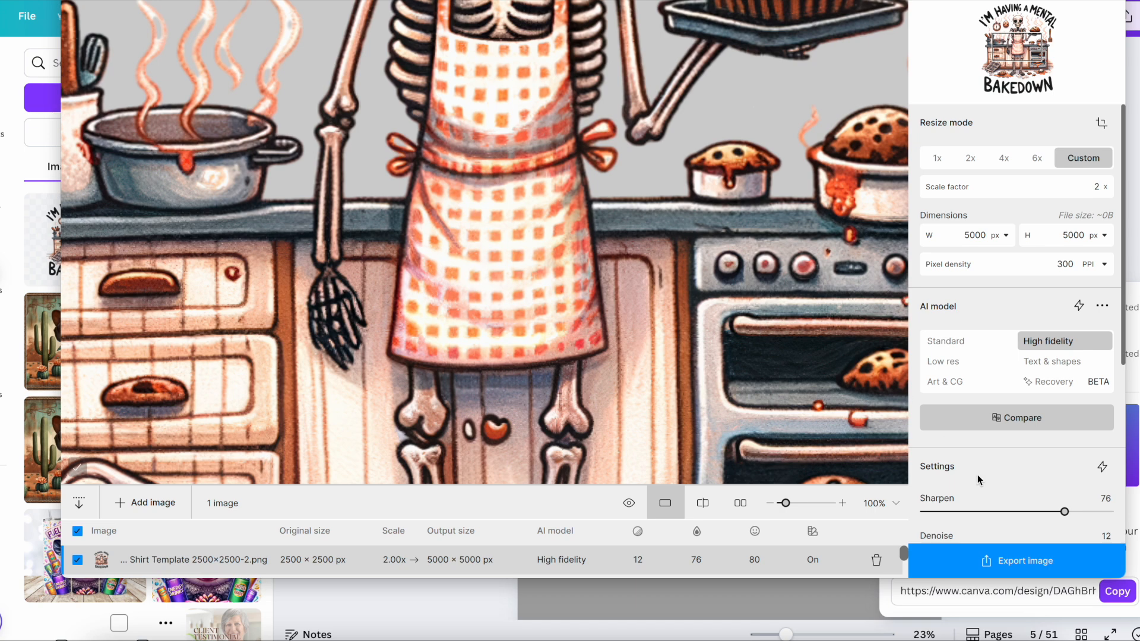
click(1024, 567)
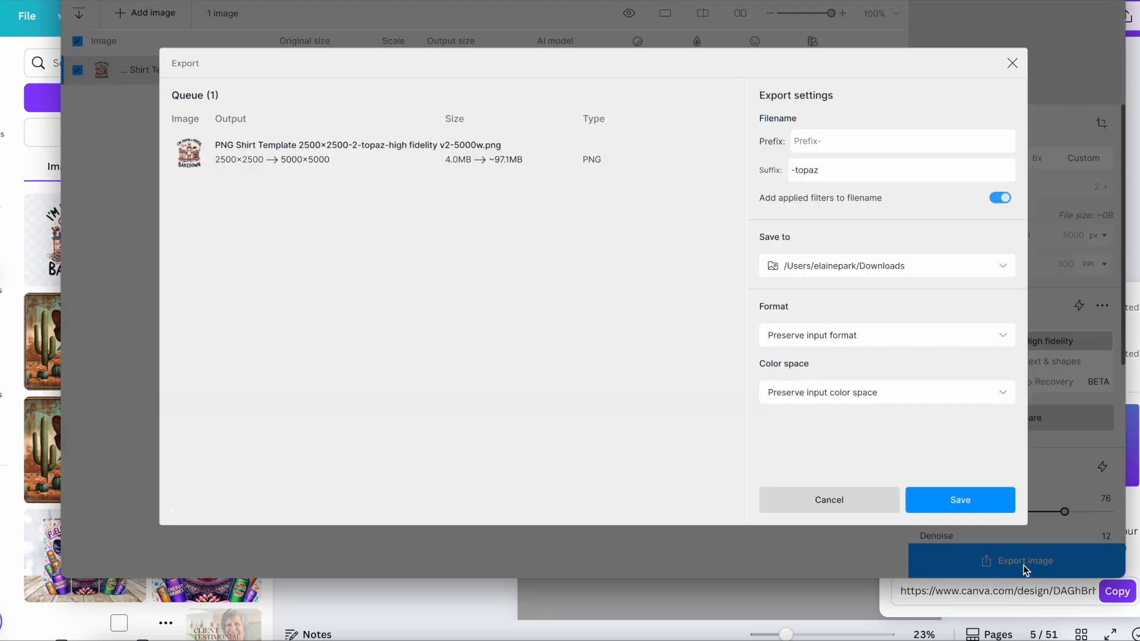
click(973, 502)
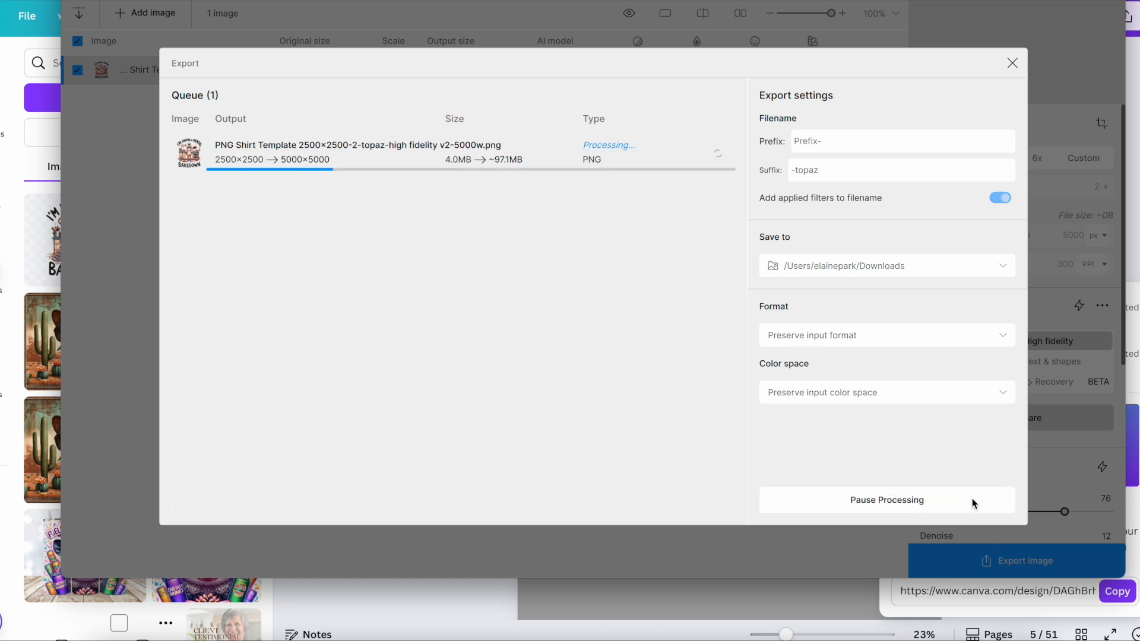
Step: Switch to the ETSY product image 2700 x 2107 design in Canva and view the apron mockup on page 90
click(472, 597)
scroll(442, 129, up, 1)
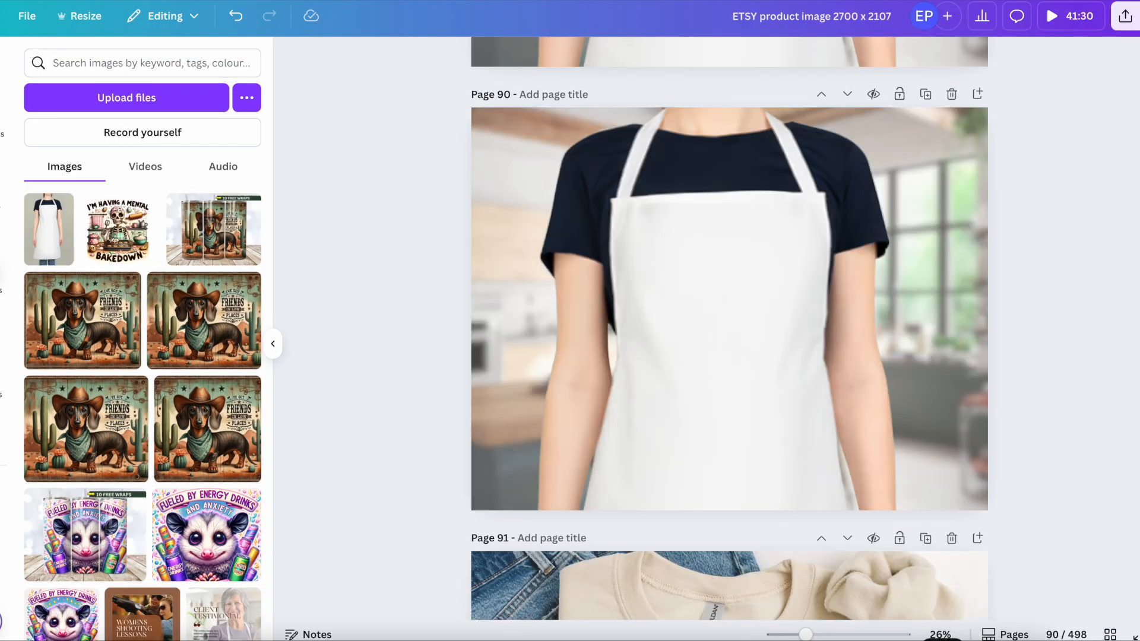
scroll(1016, 303, up, 1)
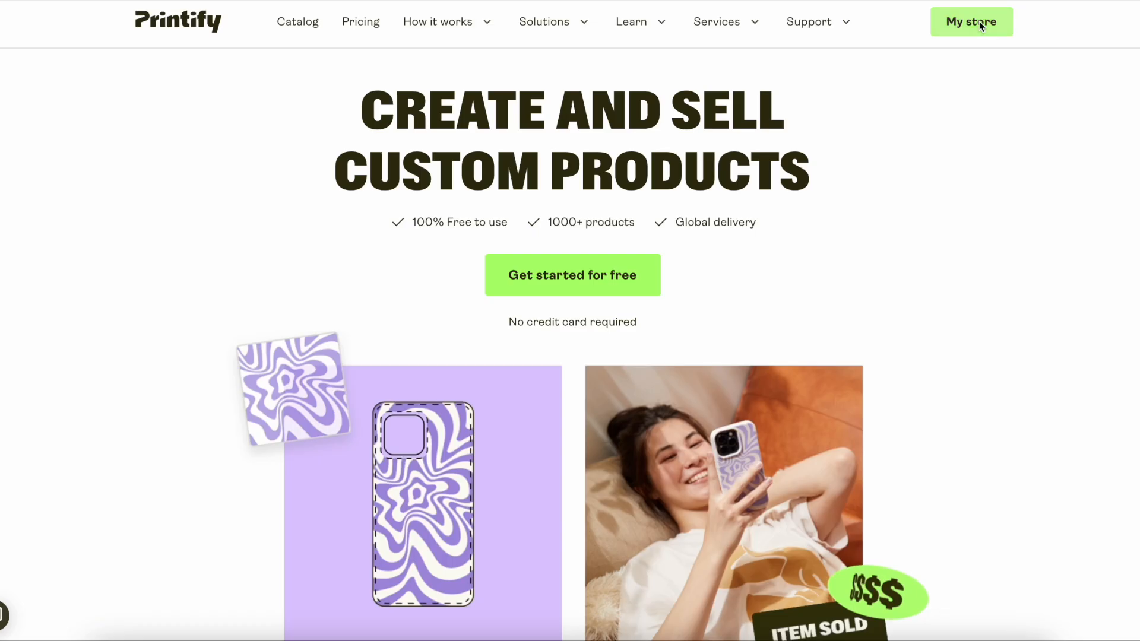
Step: Switch to the Printify store, open the Home & Living catalog and search for "apron"
click(978, 22)
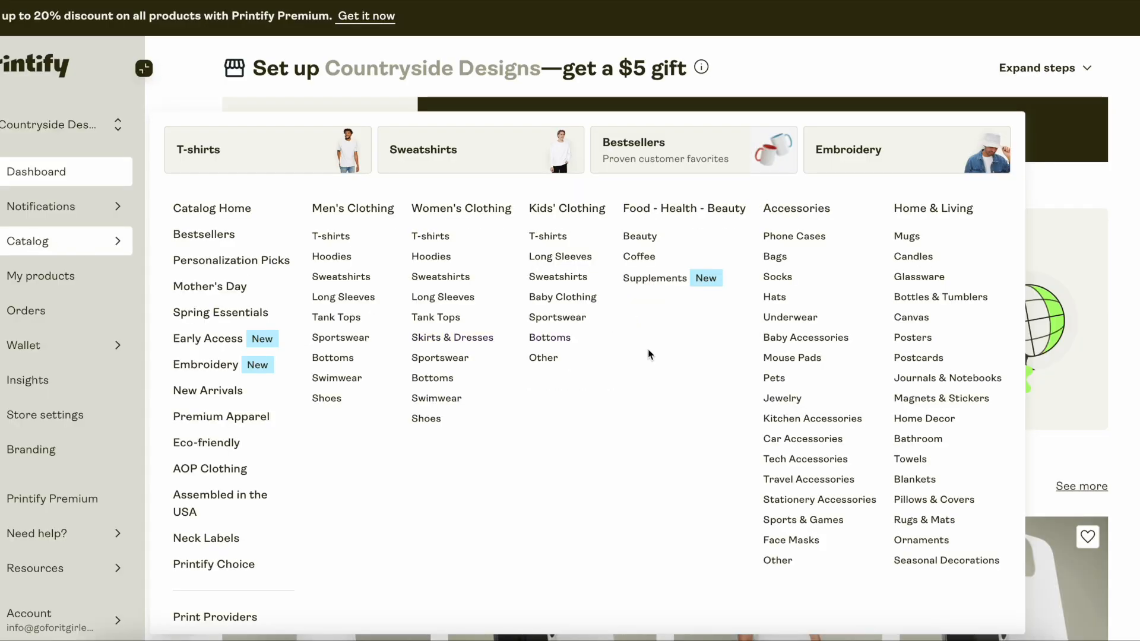
click(957, 209)
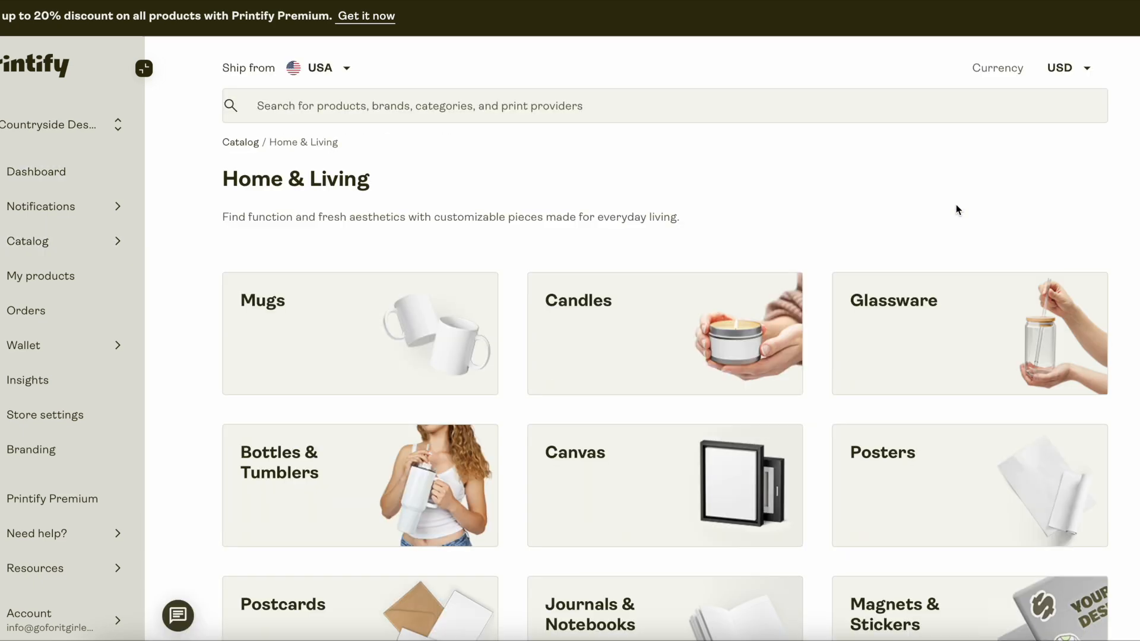
click(665, 106)
text(apron)
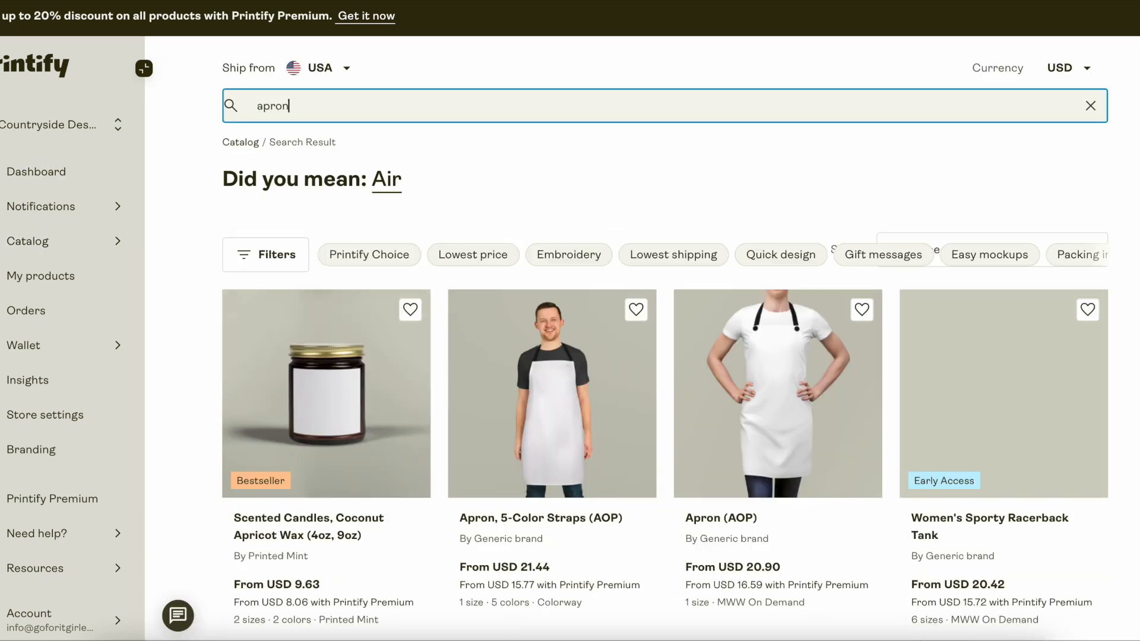
Step: Browse the apron search results and open the Adult Apron (AOP) product
scroll(730, 418, down, 3)
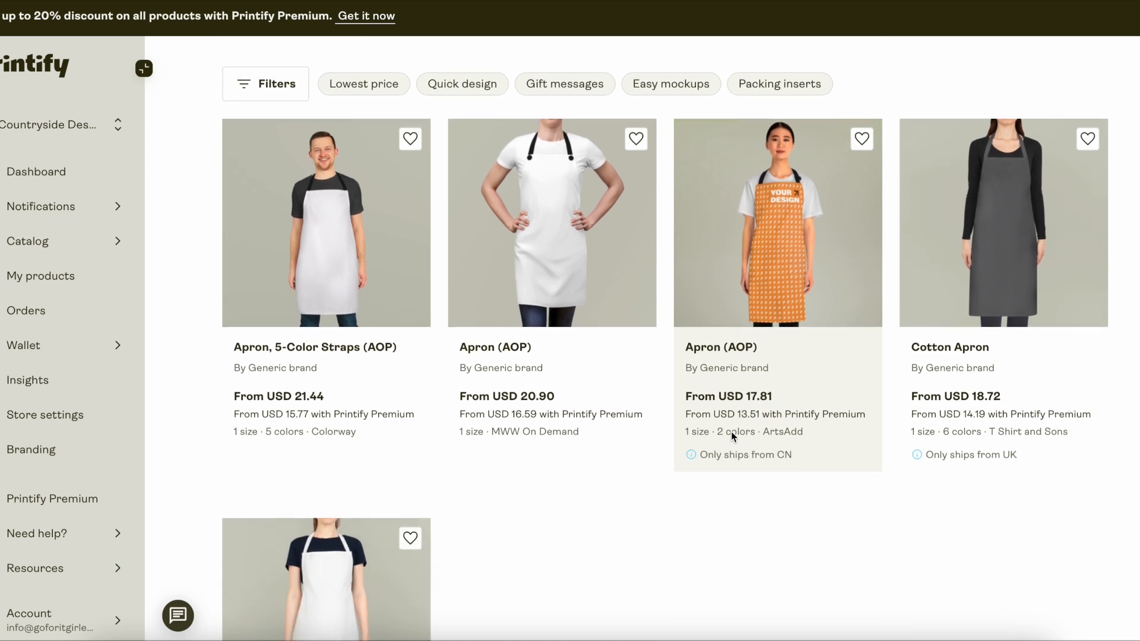
scroll(732, 436, down, 3)
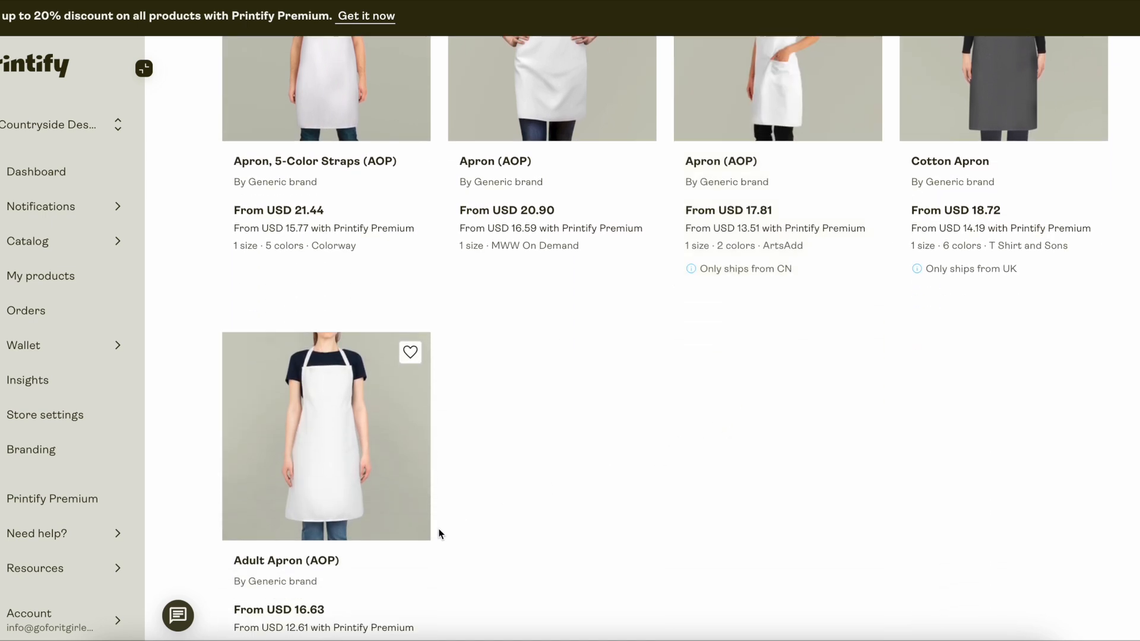
click(426, 525)
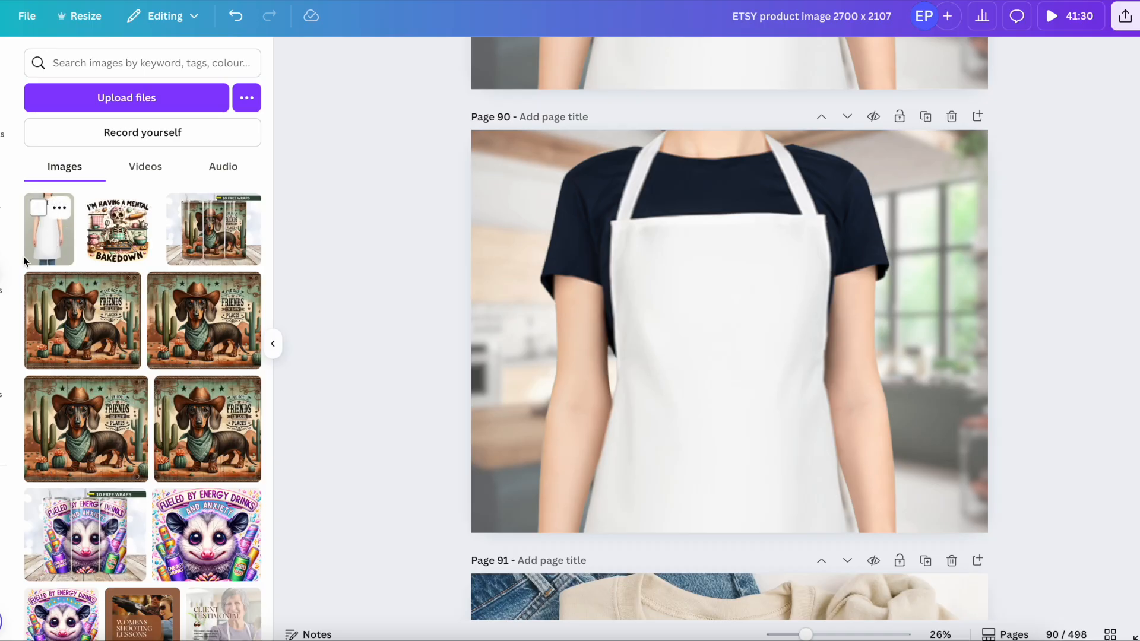
Step: Add the uploaded apron model photo to page 90, remove its background, enlarge it and position it over the page
click(52, 238)
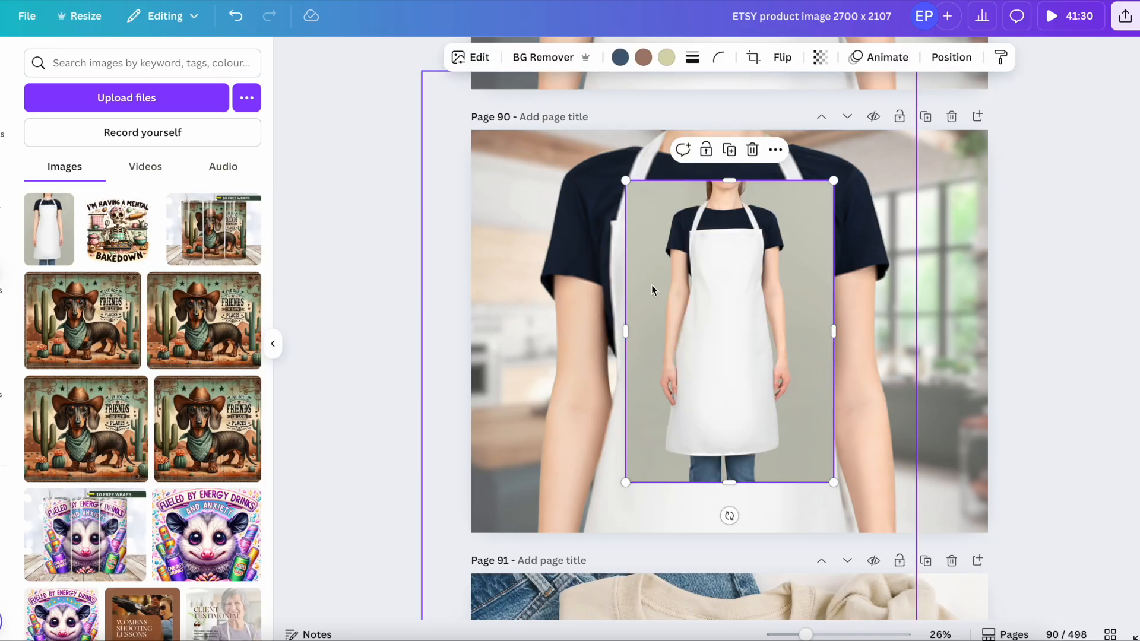
click(543, 58)
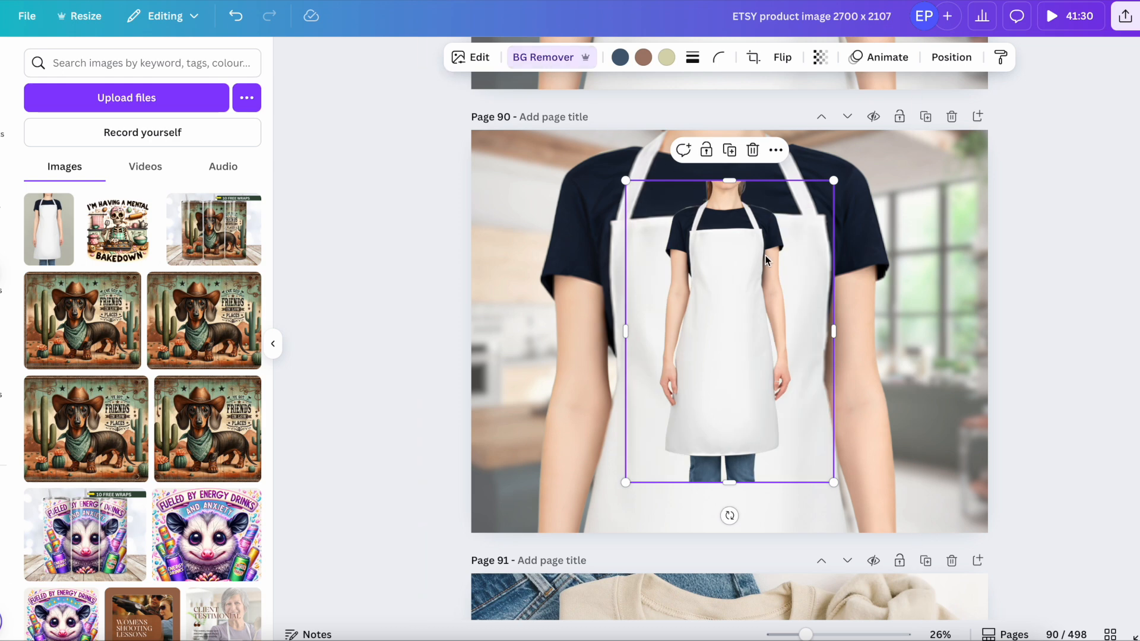
drag(628, 480, 538, 610)
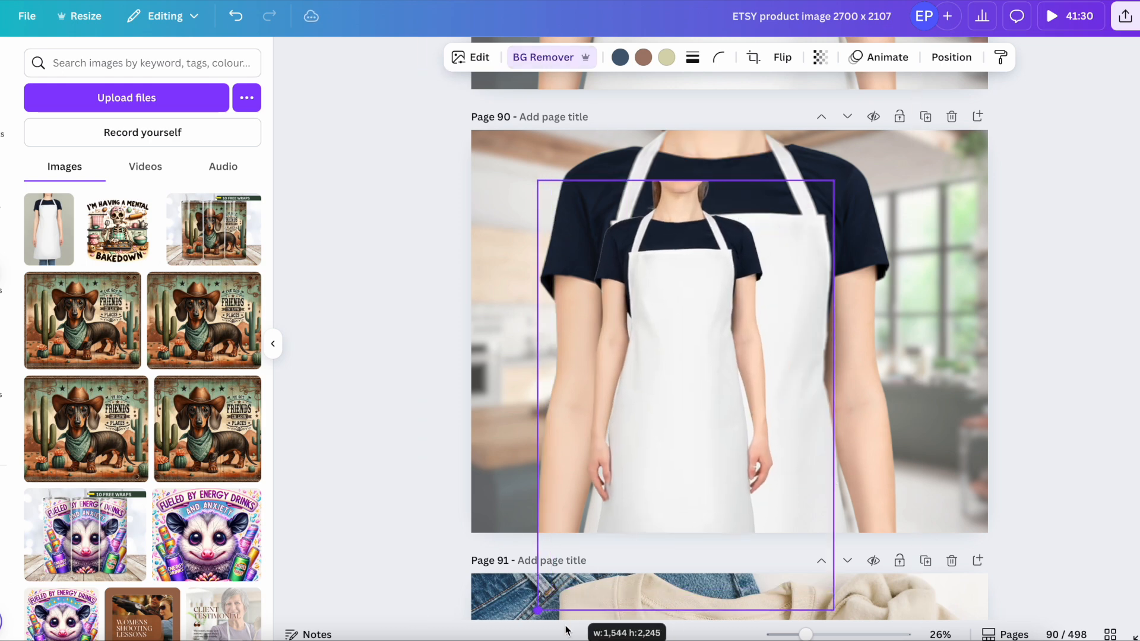
drag(835, 183, 1003, 3)
drag(668, 226, 733, 323)
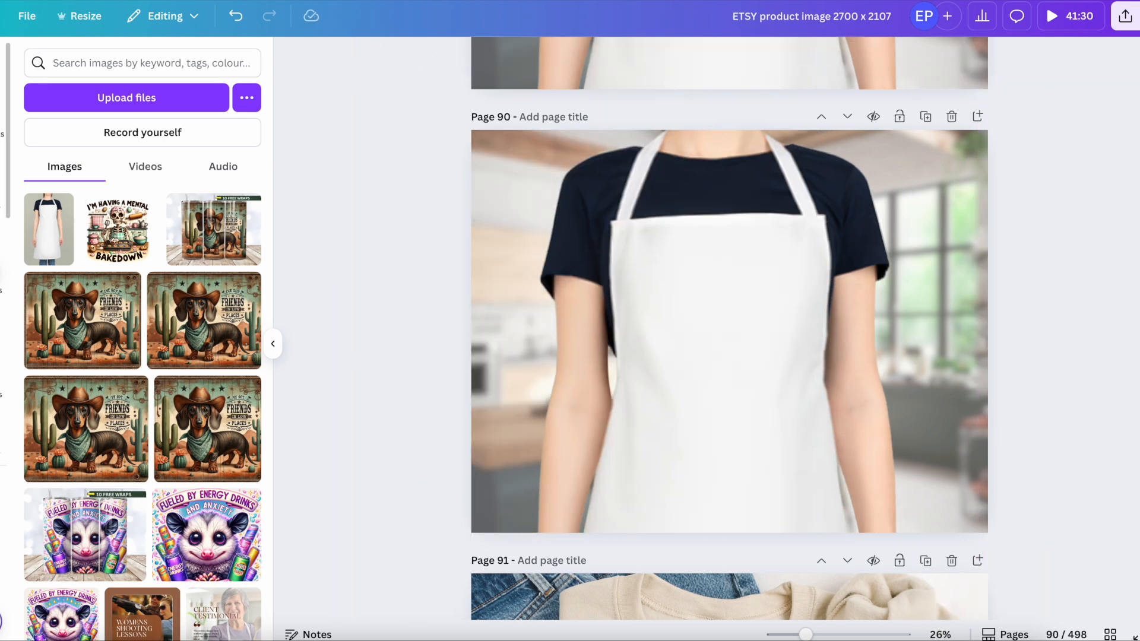
Step: Bring up the "kitchen scene" images, duplicate page 90 and delete the blurred kitchen background from the copy
click(2, 493)
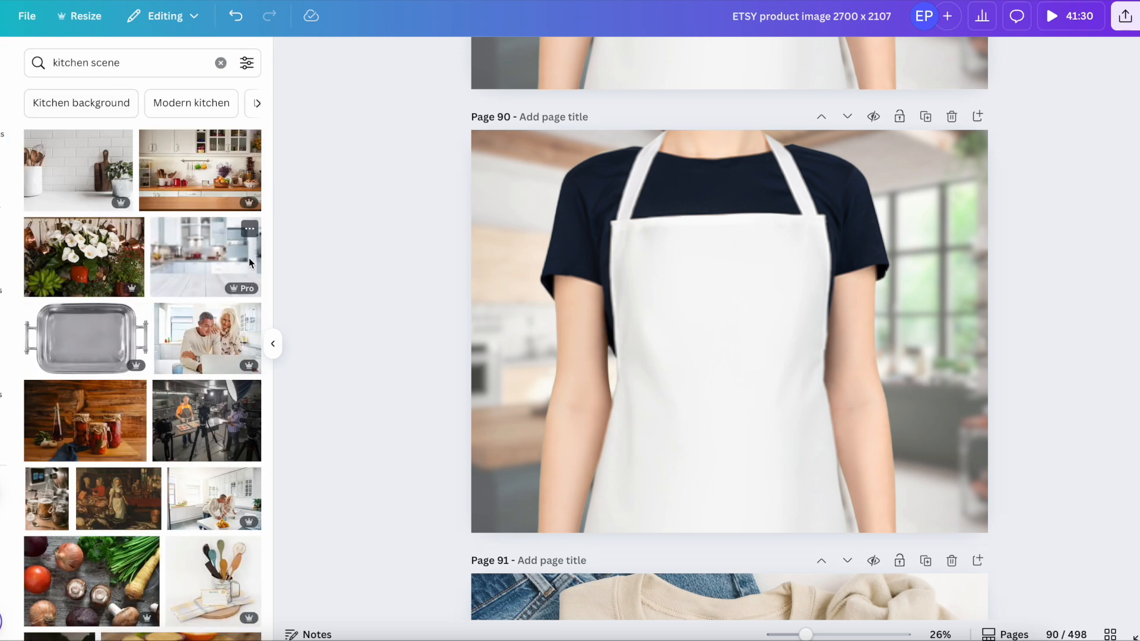
click(926, 117)
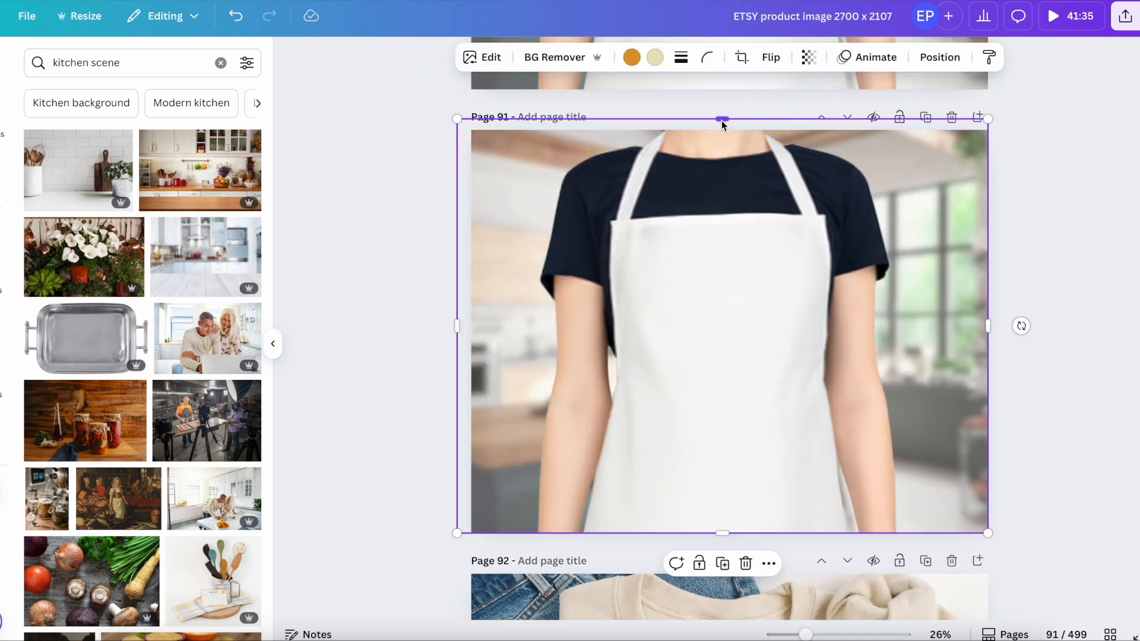
key(Delete)
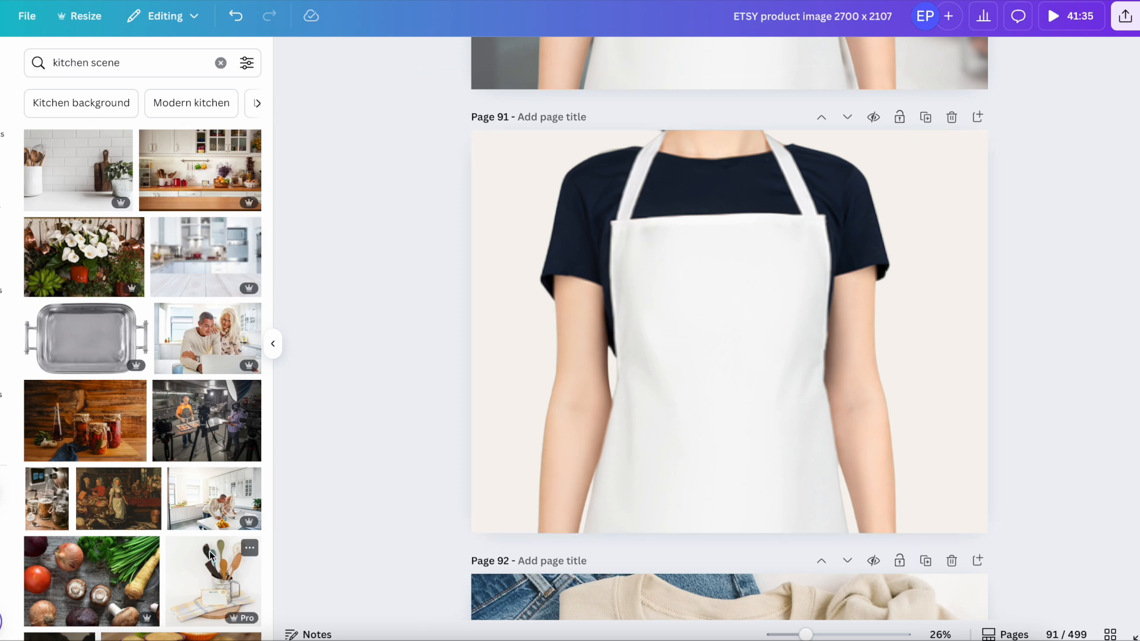
Step: Place the kitchen photo with grey lower cabinets from the "kitchen scene" results across page 91 and send it behind the apron model
scroll(211, 556, down, 7)
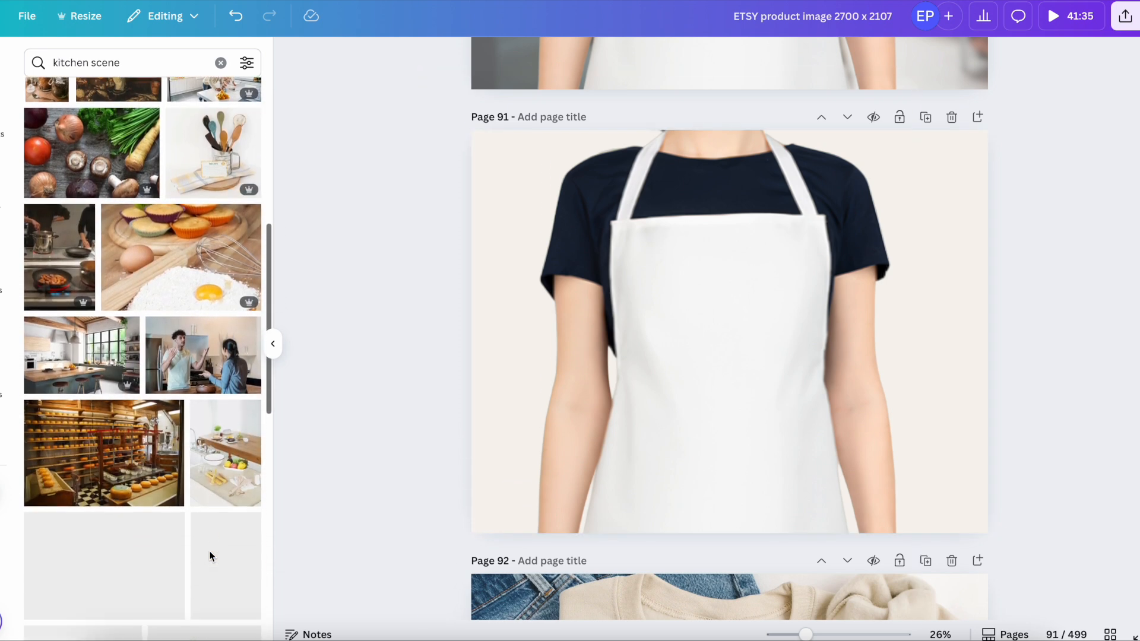
scroll(215, 475, down, 5)
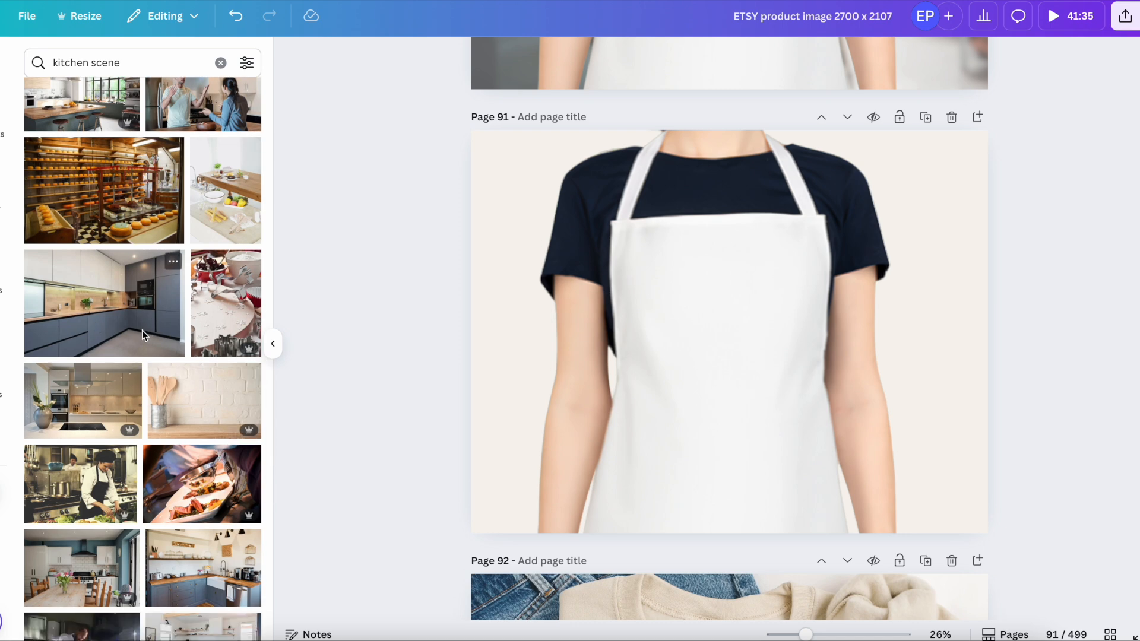
drag(130, 329, 890, 447)
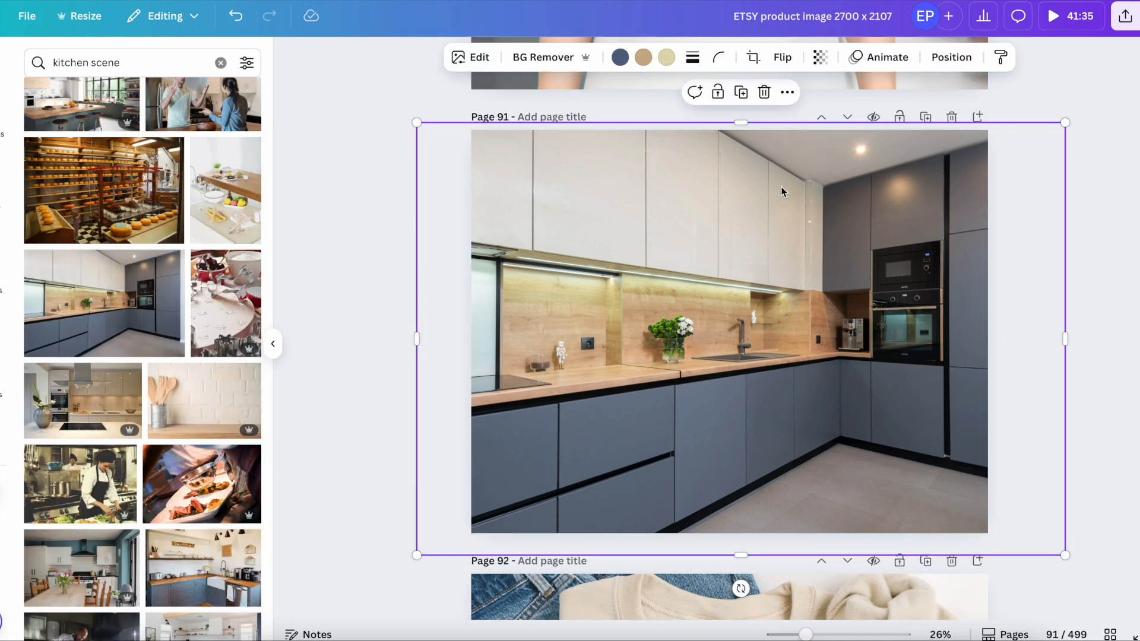
click(948, 59)
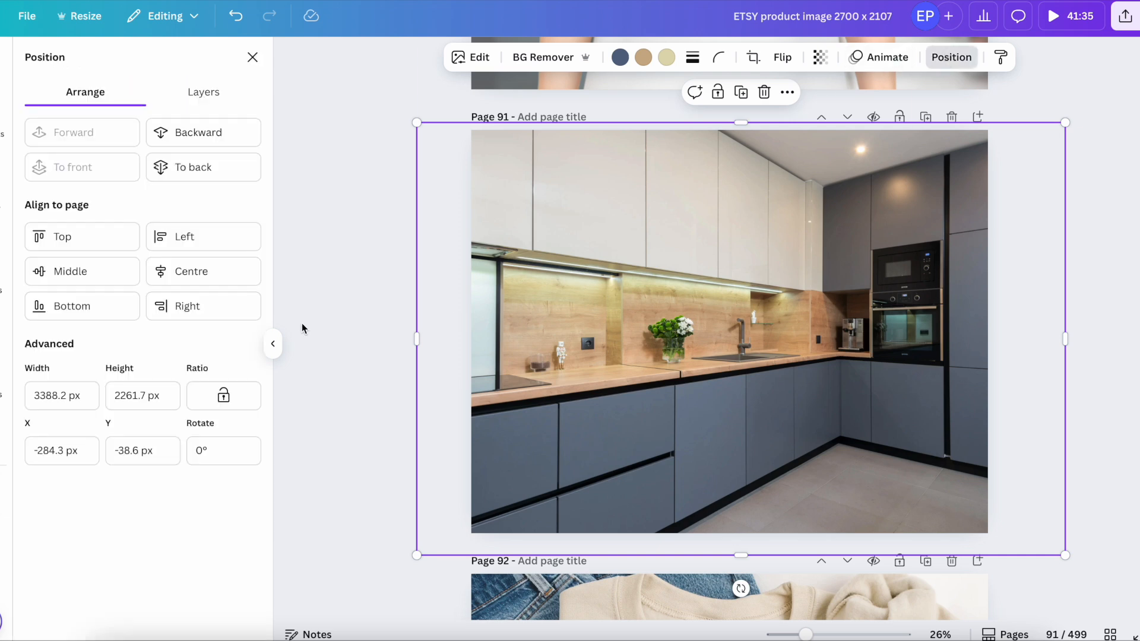
click(204, 170)
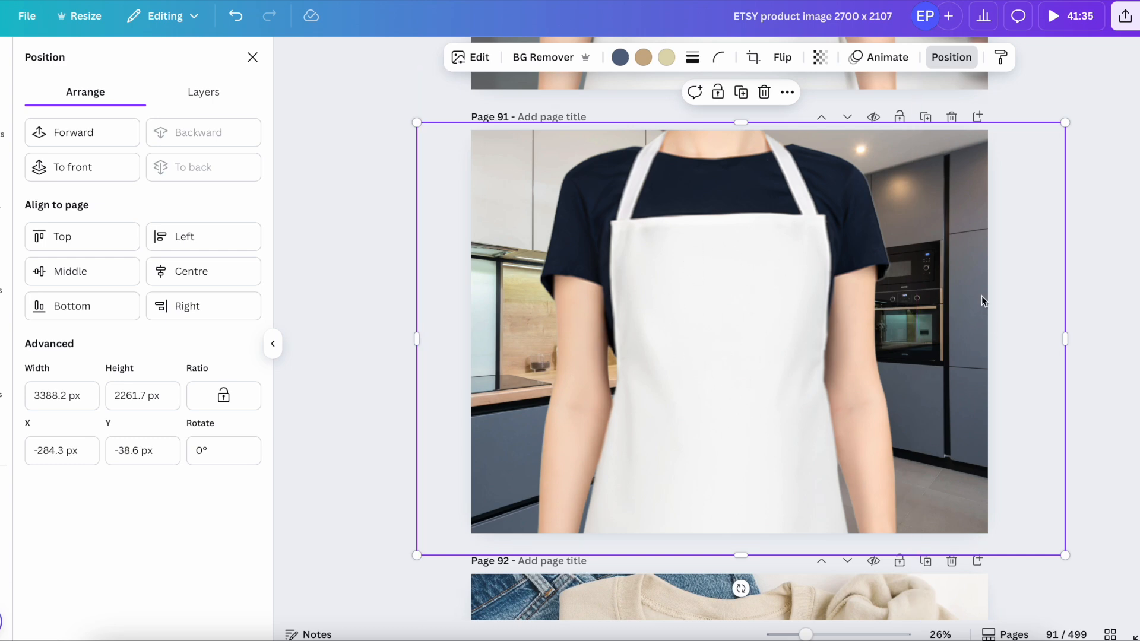
Step: Apply a whole-image Blur at intensity 53 to the page 91 kitchen background
click(473, 58)
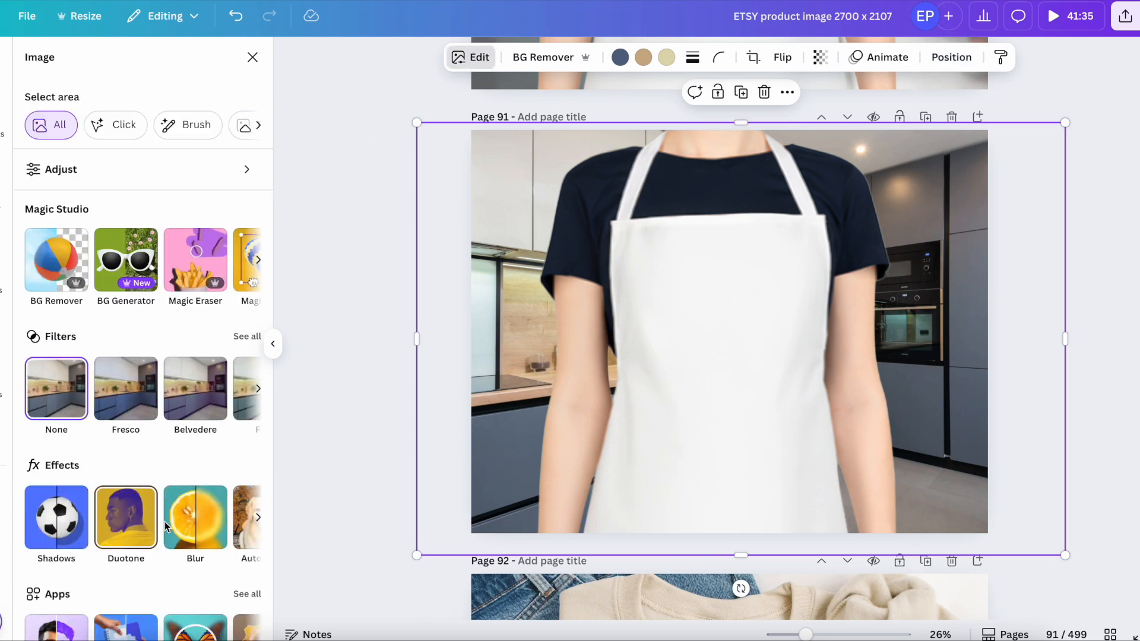
click(195, 521)
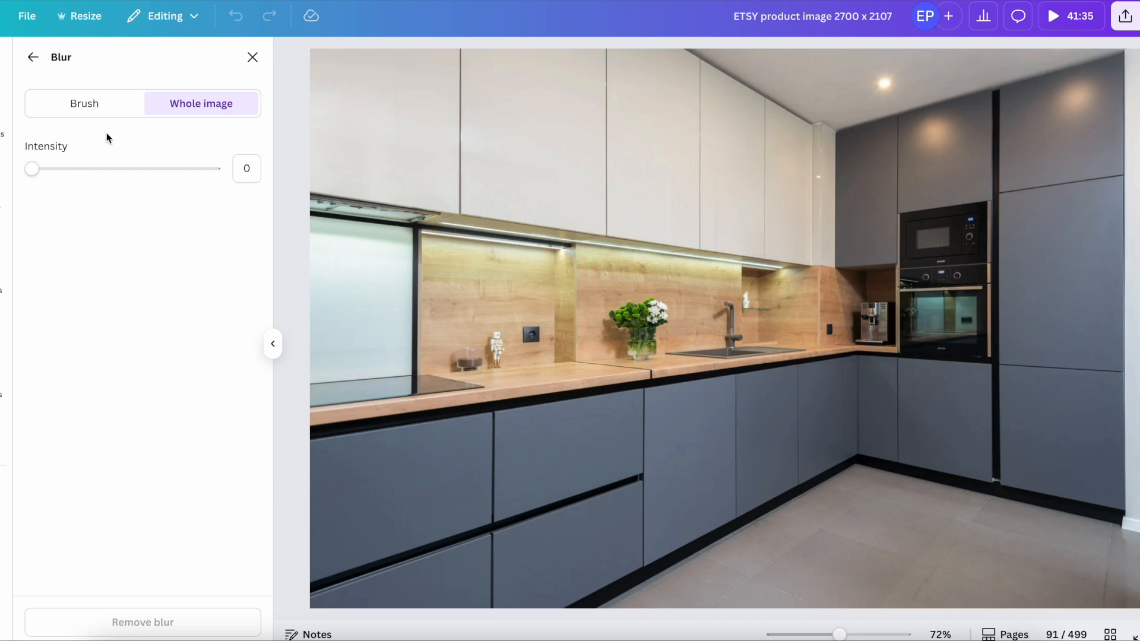
drag(32, 170, 130, 177)
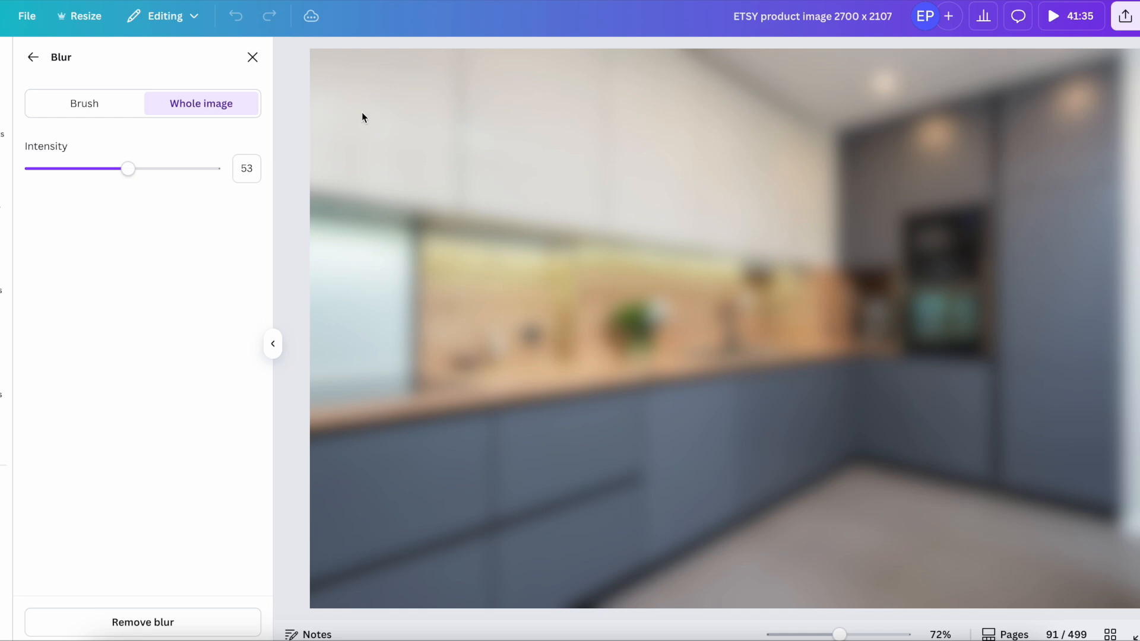
click(253, 57)
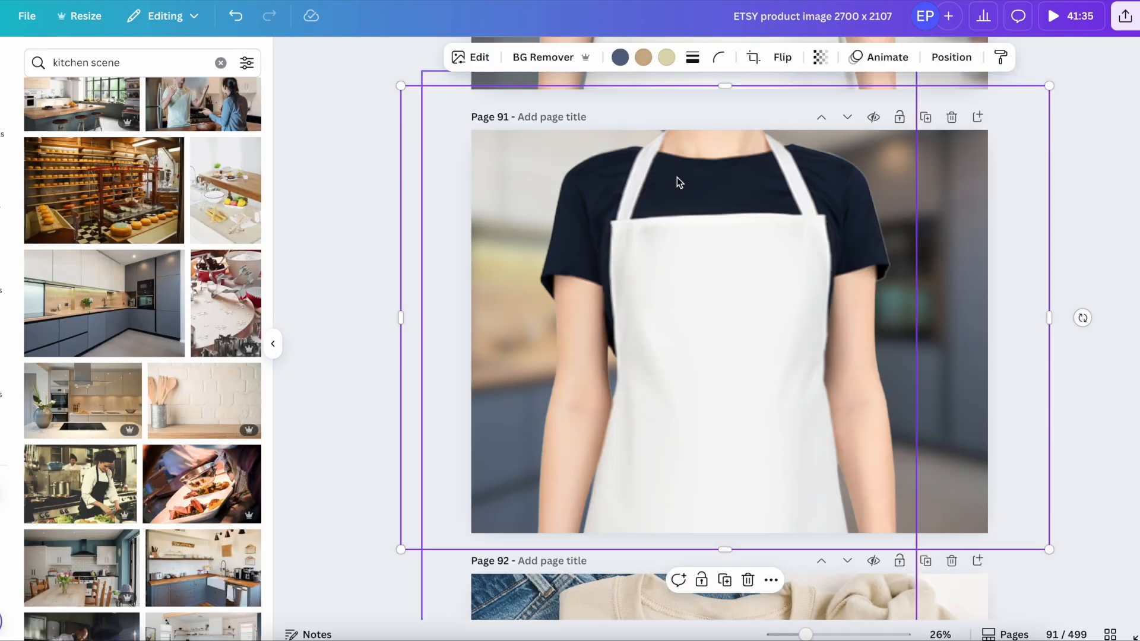
Step: Reduce the Blur intensity of the page 91 kitchen background slightly
click(472, 57)
click(194, 521)
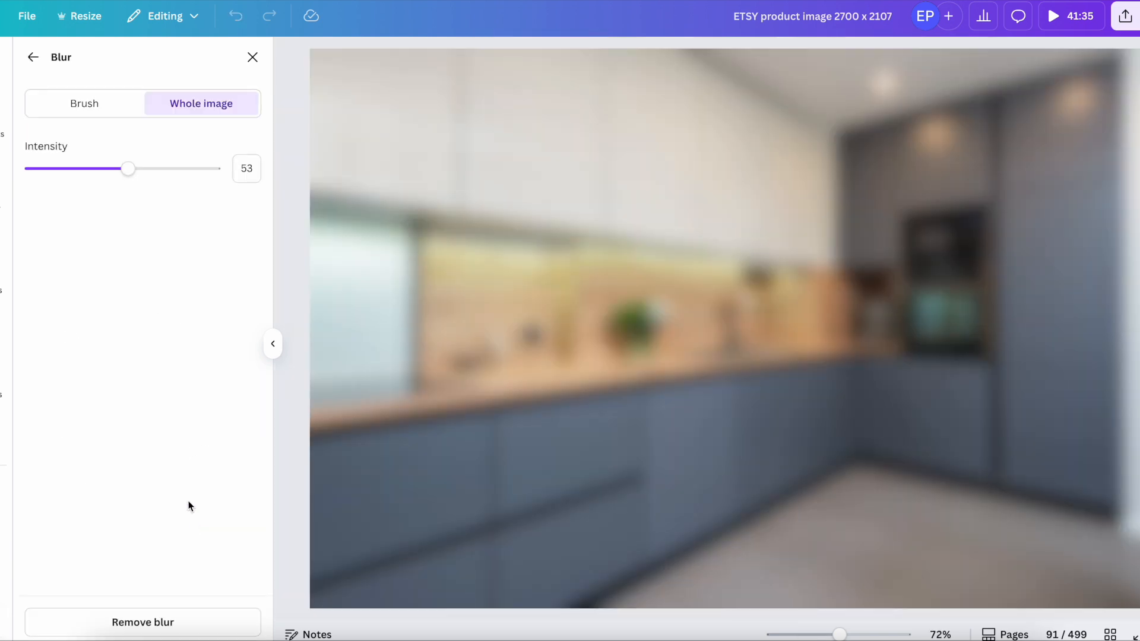
drag(124, 174, 103, 174)
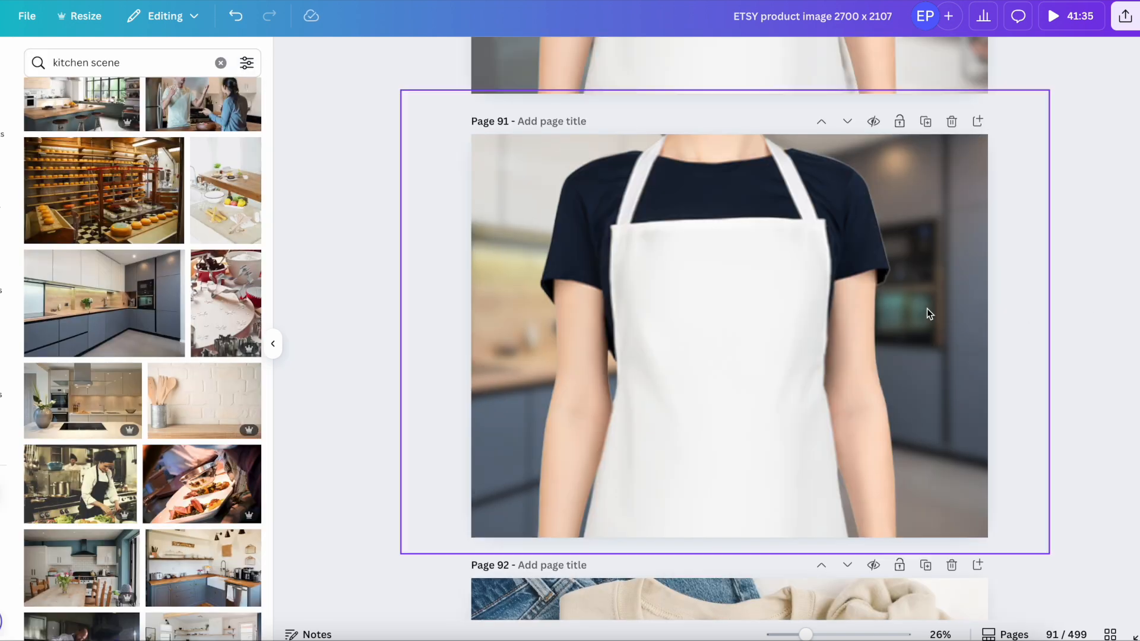
Step: Copy the skeleton "I'm Having a Mental Bakedown" design from the PNG Shirt Template 2500x2500 and paste it onto the page 90 apron mockup
scroll(961, 289, up, 7)
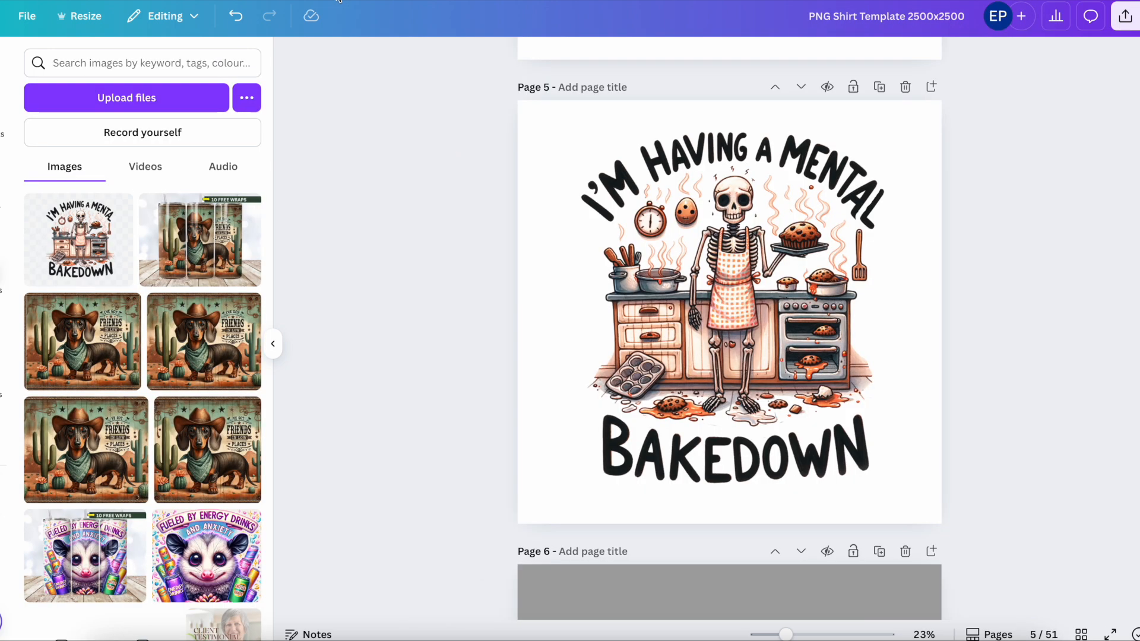
click(786, 303)
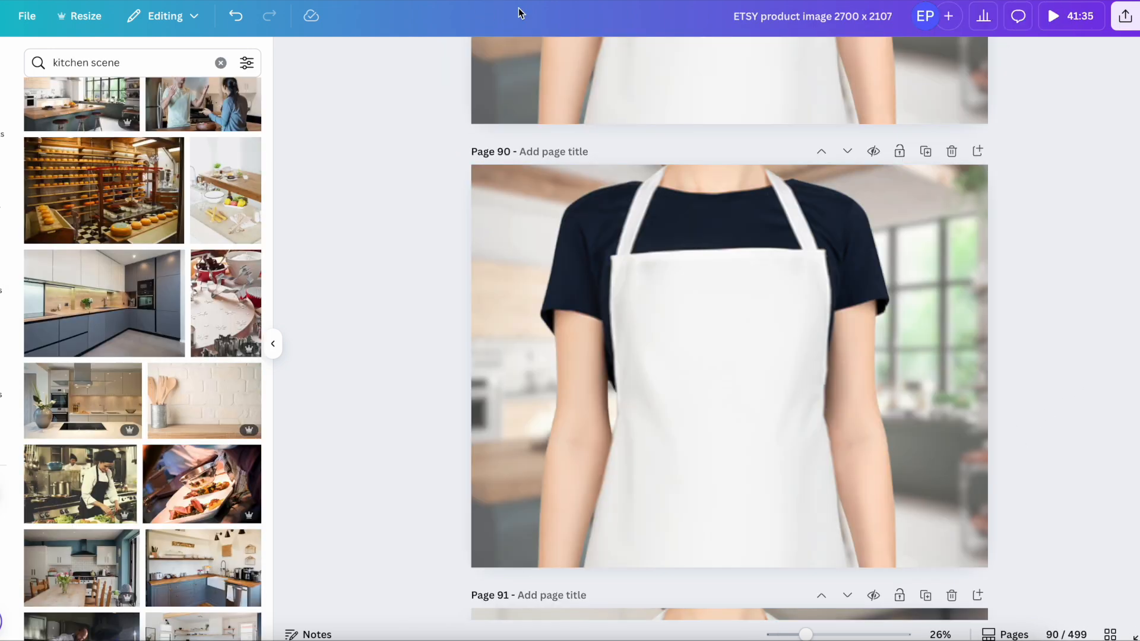
click(733, 400)
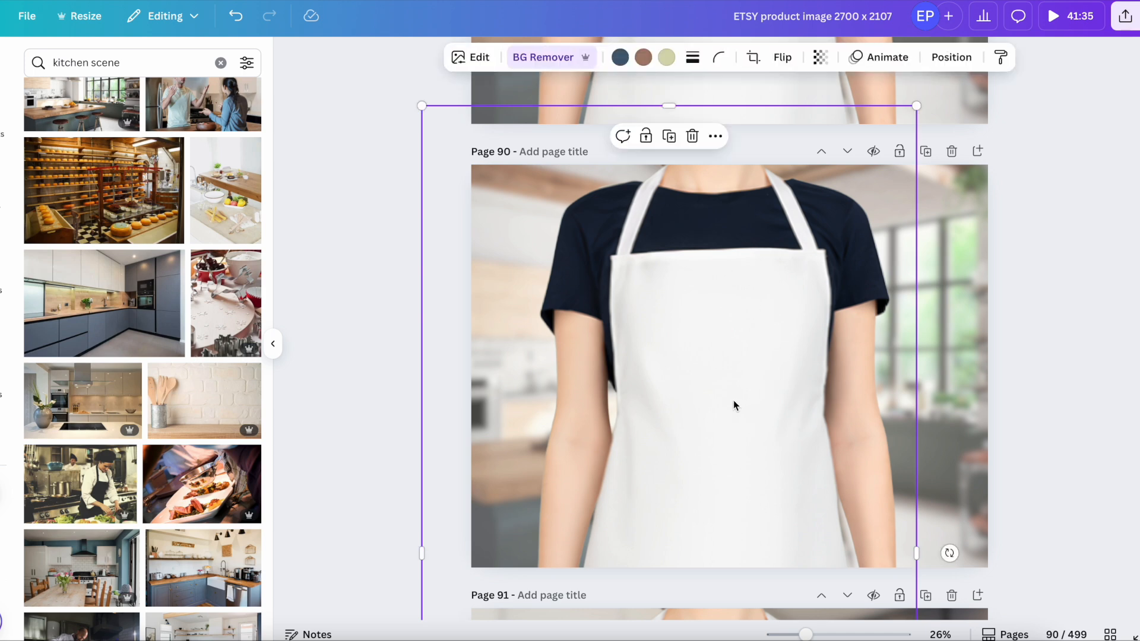
key(ctrl+v)
Step: Shrink the pasted skeleton design to fit within the apron and centre it on the apron's front
drag(423, 106, 663, 326)
drag(815, 435, 743, 387)
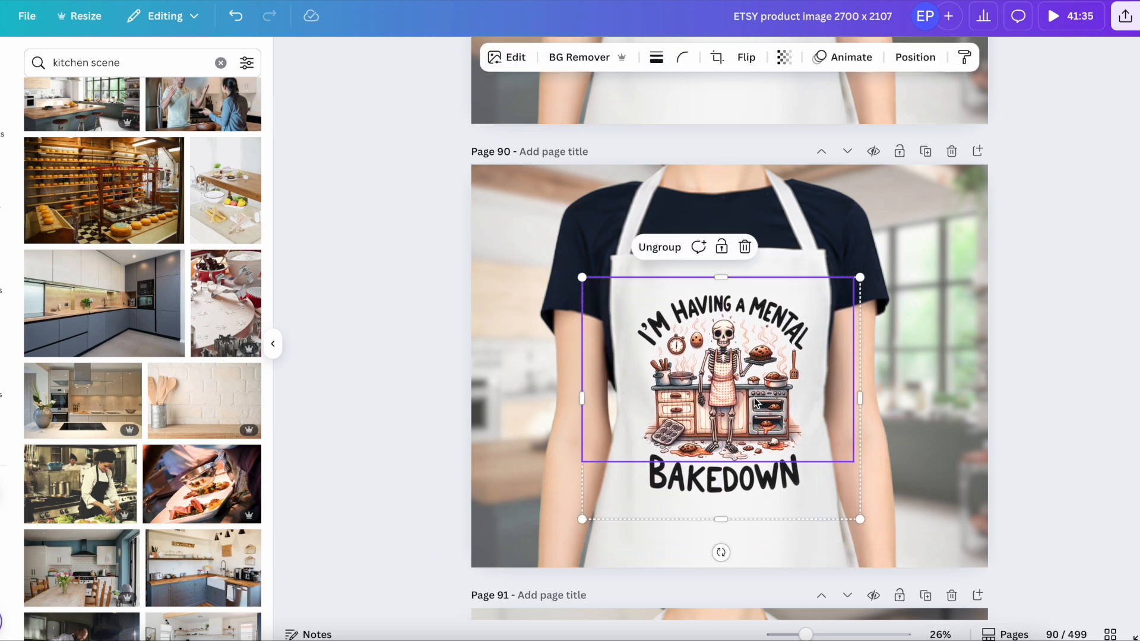
drag(856, 520, 848, 513)
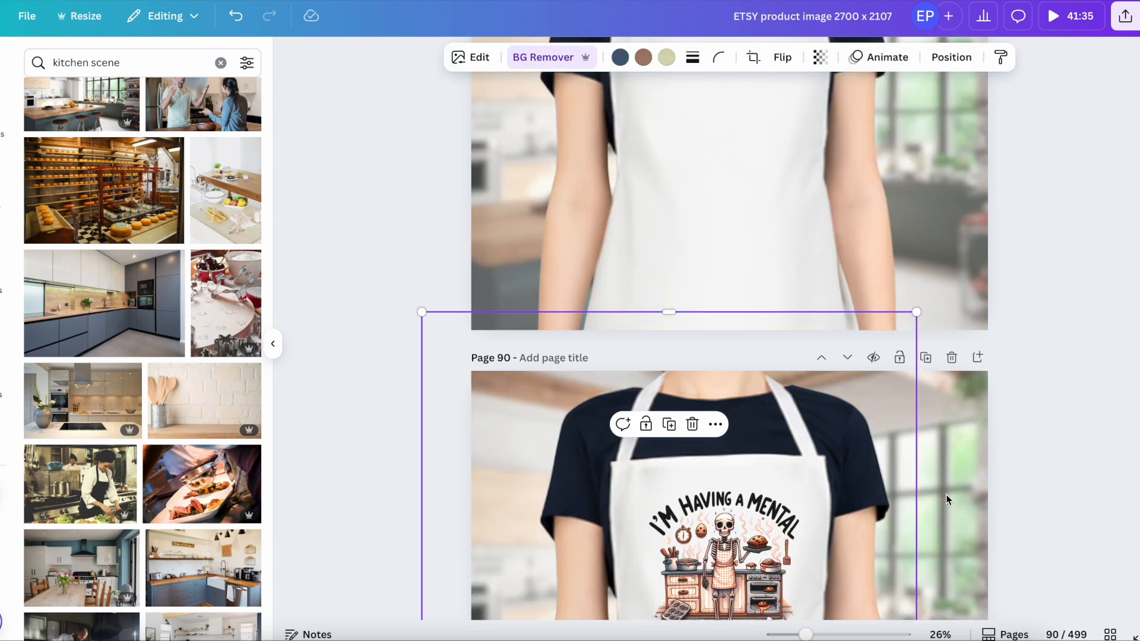
Step: Enlarge the page 90 apron model image to about 2,799 × 5,067 px and reposition it behind the skeleton design
scroll(947, 498, down, 1)
drag(950, 245, 960, 223)
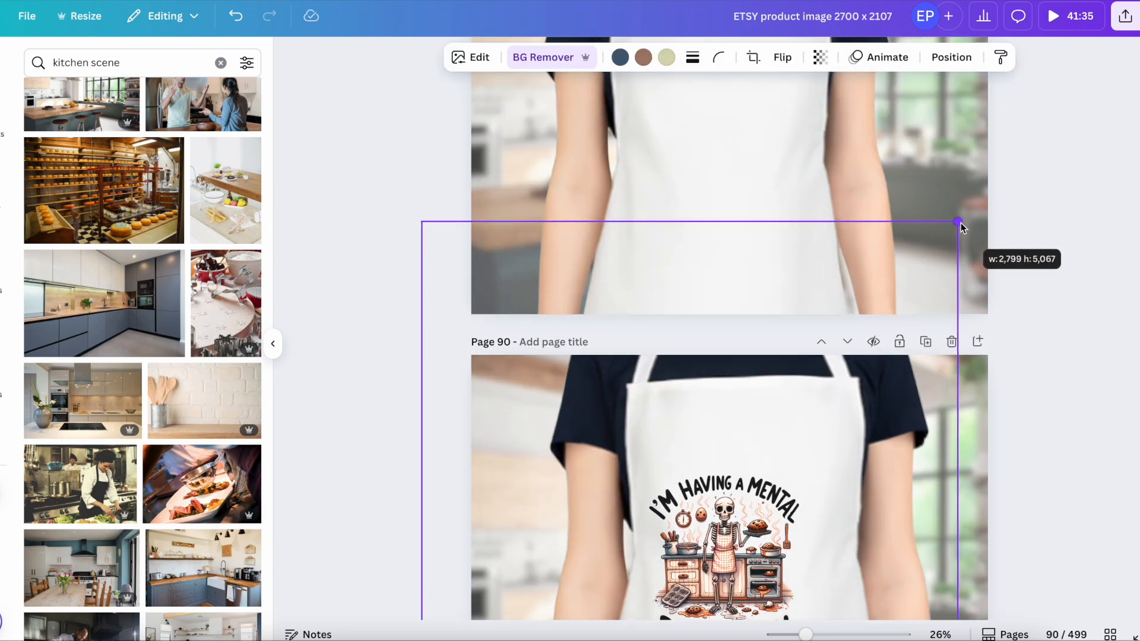
drag(814, 427, 799, 478)
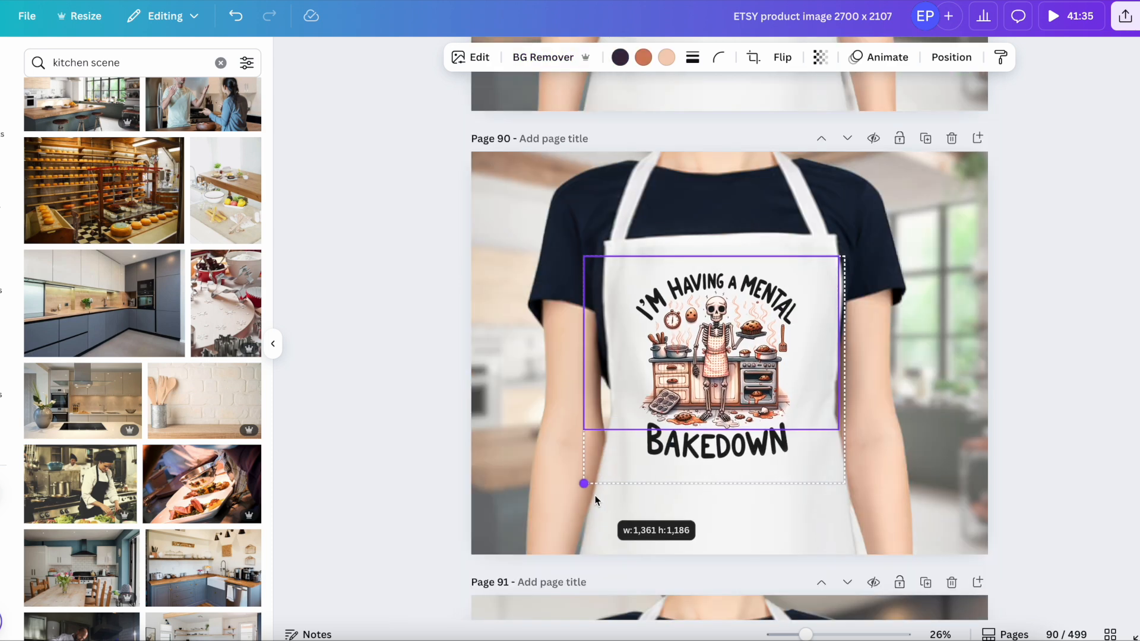
Step: Resize the skeleton design to about 1,360 px wide and recentre it on the enlarged apron
drag(594, 496, 591, 508)
drag(698, 371, 710, 372)
click(1023, 404)
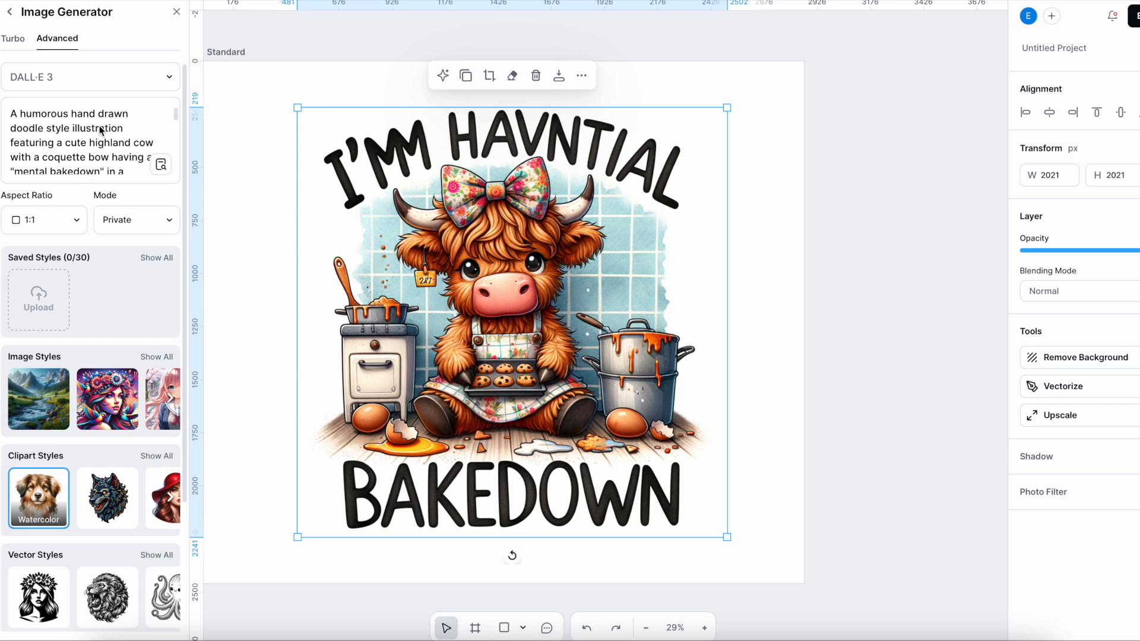
Step: Switch to the Image Generator project and read through the DALL·E 3 prompt for the highland cow "mental bakedown" illustration
scroll(95, 145, down, 1)
scroll(95, 144, down, 2)
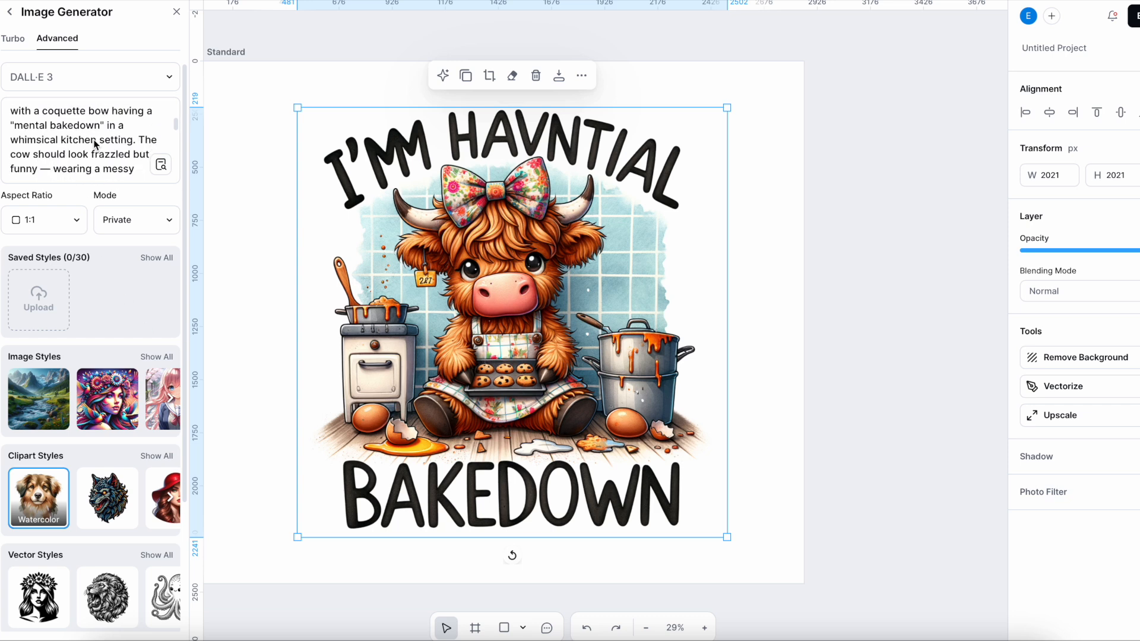
scroll(96, 145, up, 3)
scroll(104, 147, down, 1)
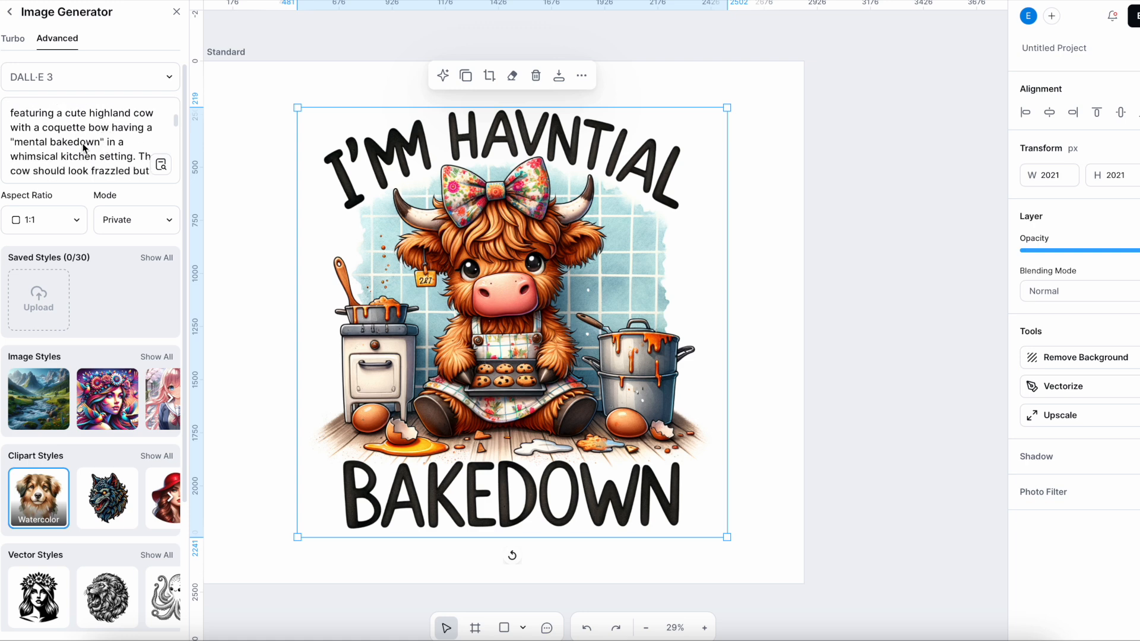
scroll(95, 144, down, 4)
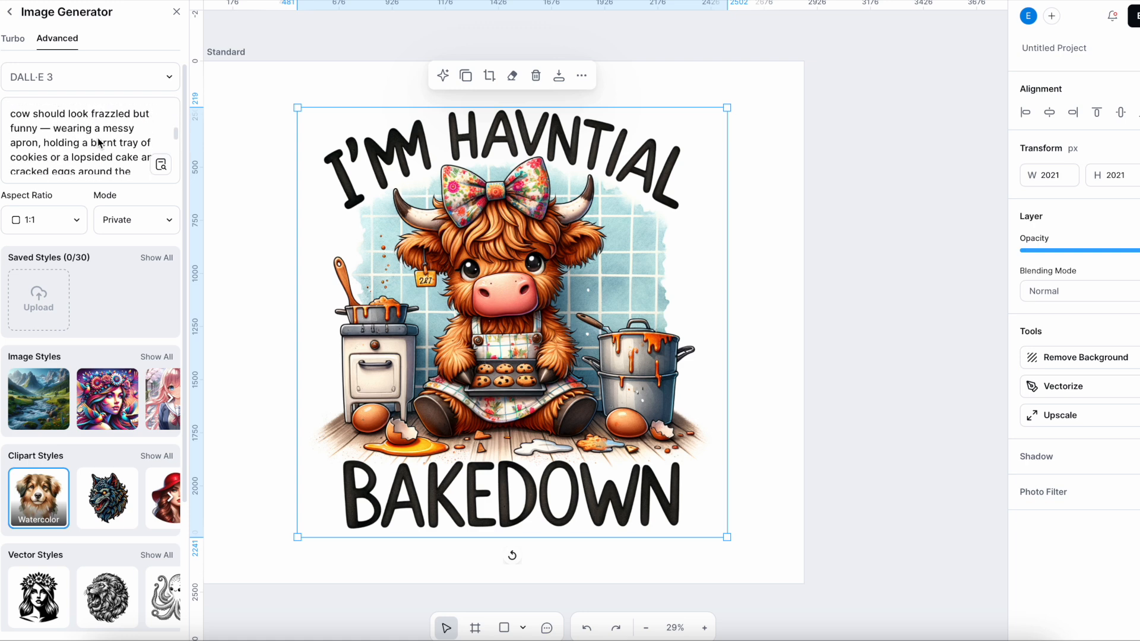
scroll(127, 145, down, 4)
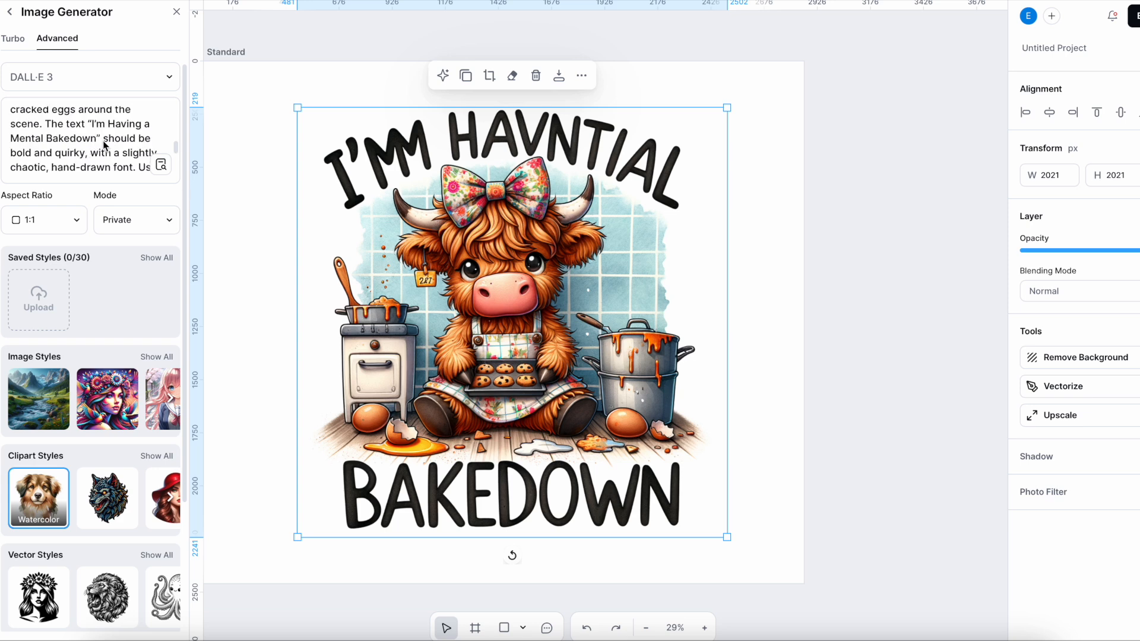
scroll(104, 145, down, 2)
scroll(105, 146, down, 1)
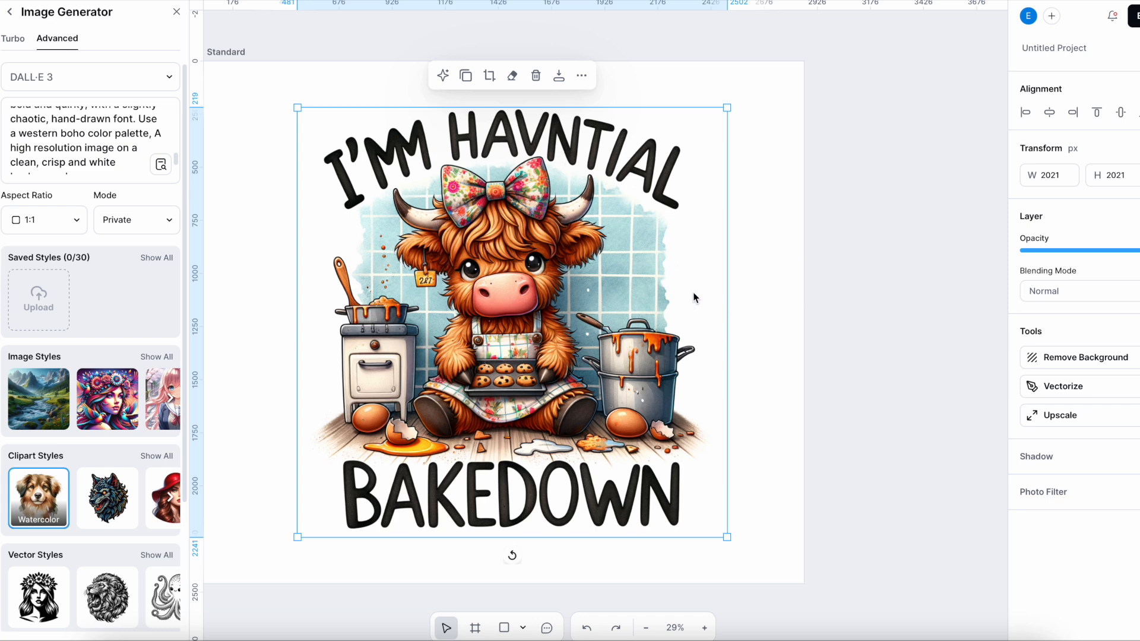
Step: Remove the background of the highland cow illustration and export the Standard artboard as a 2865 × 2460 px PNG with Remove Background enabled
click(1069, 359)
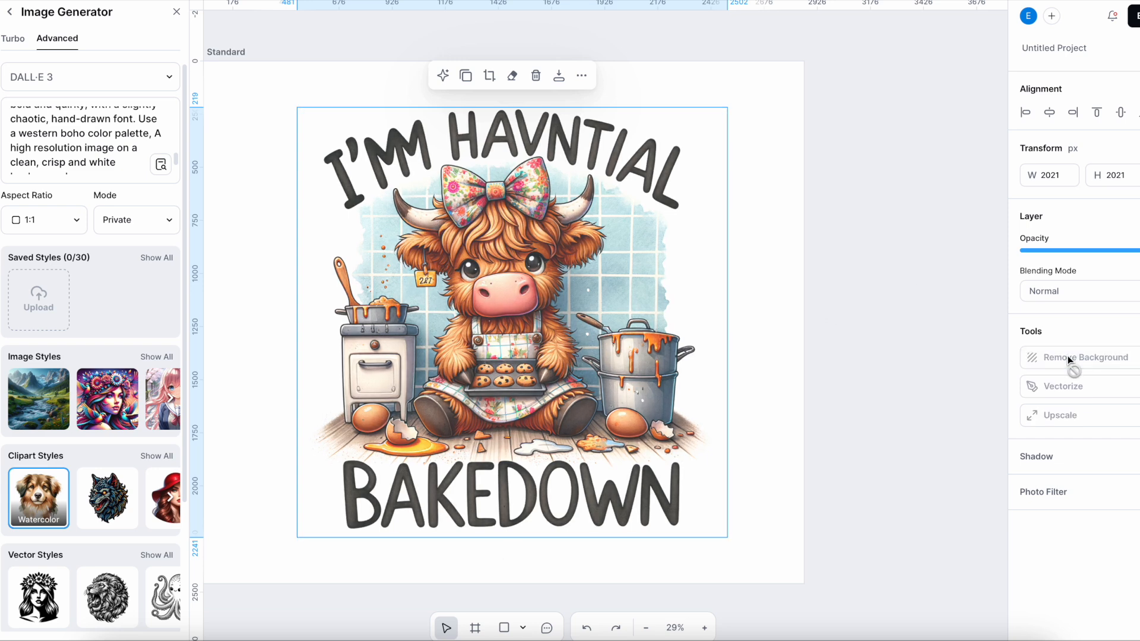
click(1134, 16)
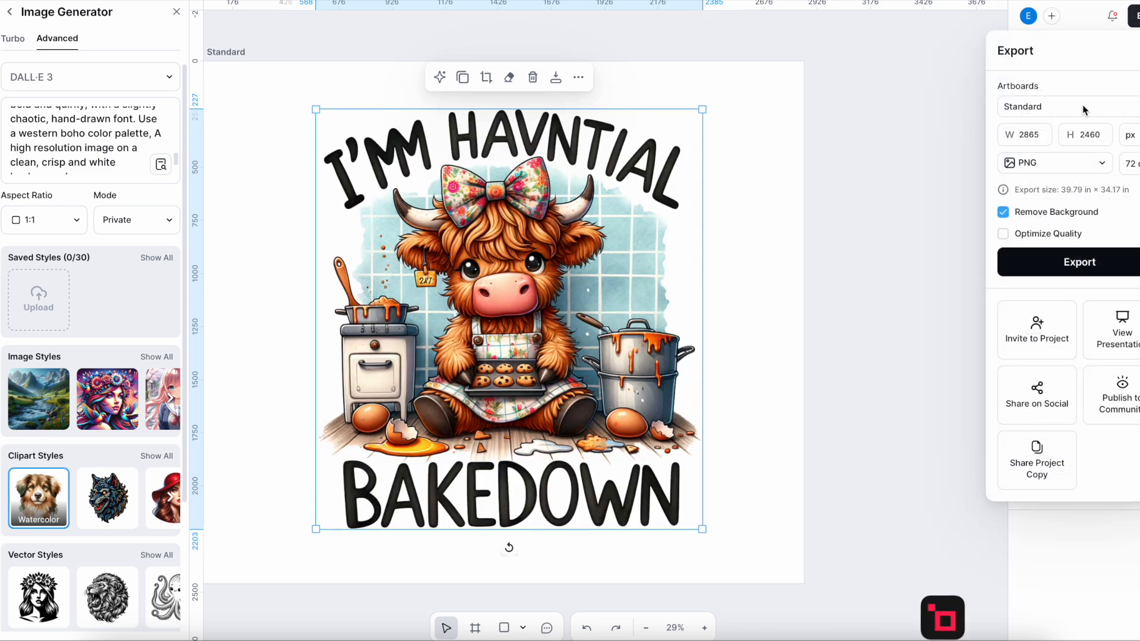
click(1079, 263)
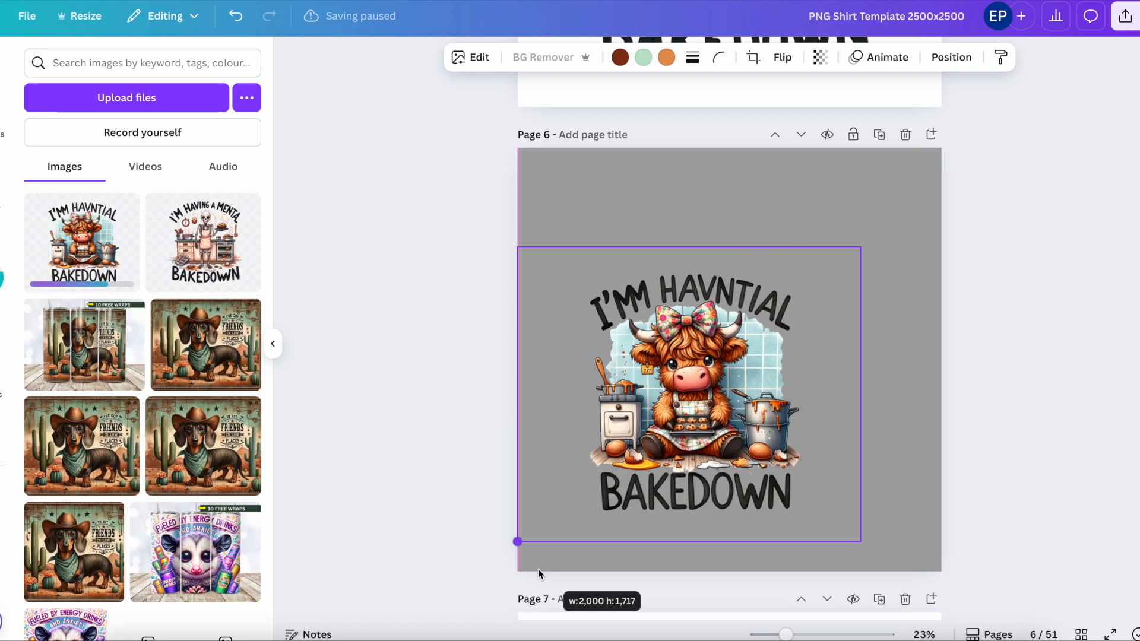
Step: Enlarge the highland cow design to fill grey page 6 of the PNG Shirt Template 2500x2500 and centre it
drag(519, 540, 494, 562)
drag(860, 247, 982, 119)
drag(859, 270, 838, 285)
mouse_move(792, 634)
mouse_down()
mouse_move(820, 634)
mouse_move(809, 634)
mouse_up()
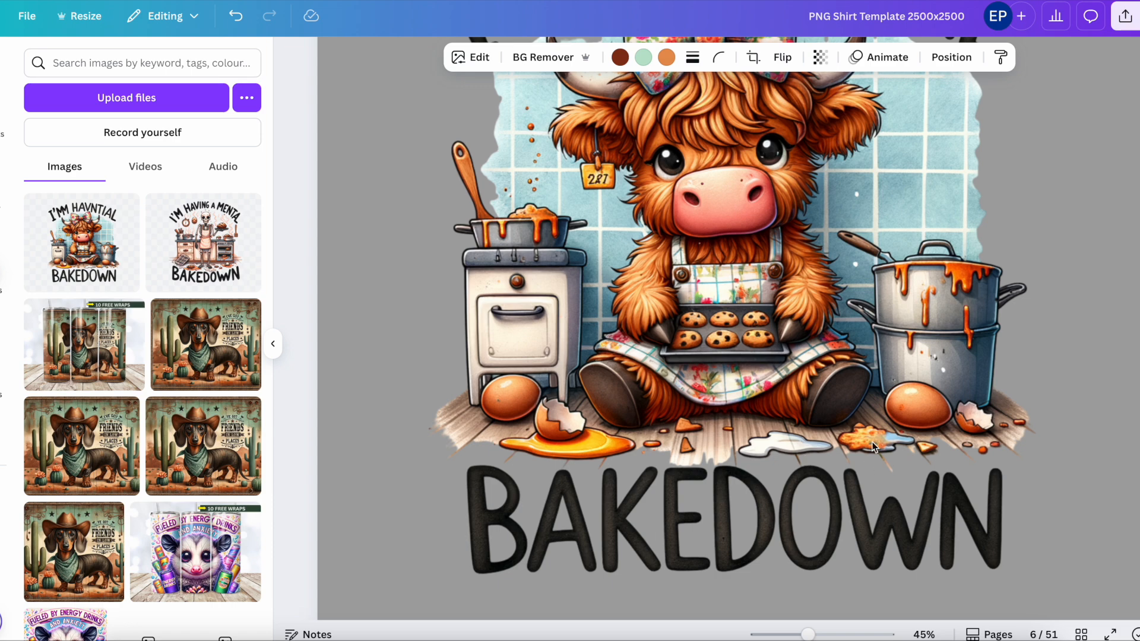
Step: Erase the stray marks between the floor and the "BAKEDOWN" lettering with the Magic Eraser at brush size 1
click(475, 58)
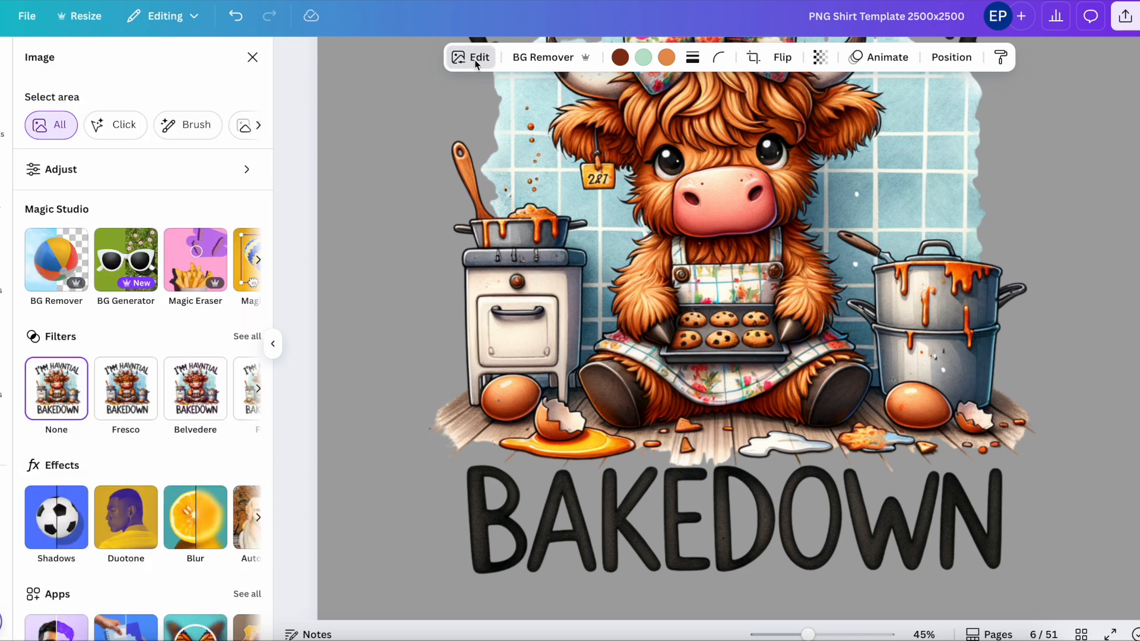
click(213, 261)
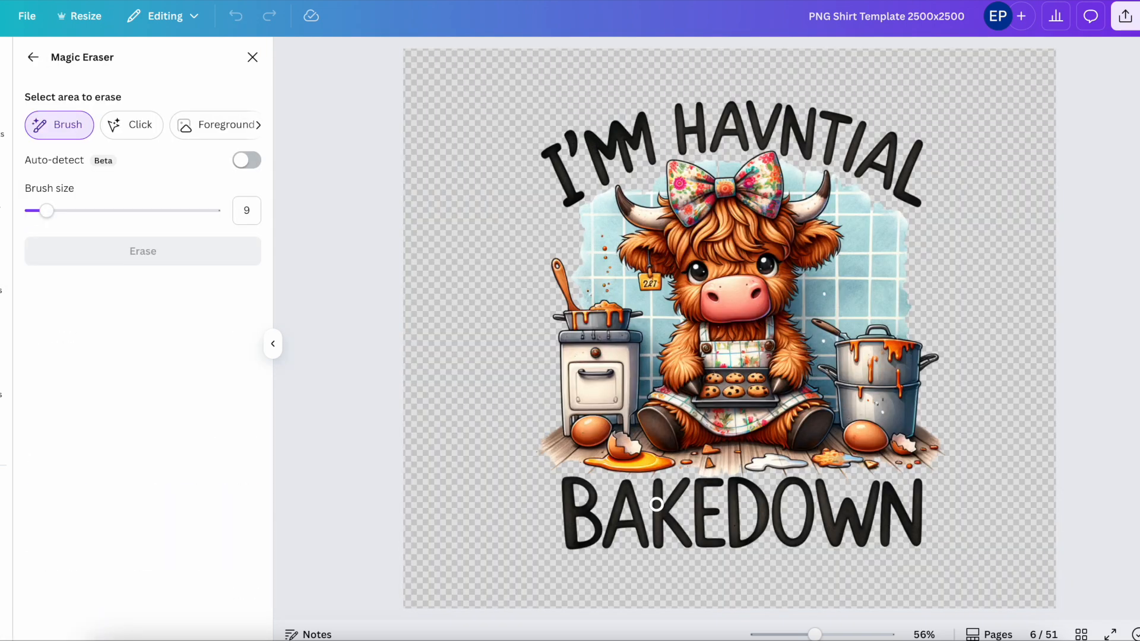
drag(818, 634, 837, 634)
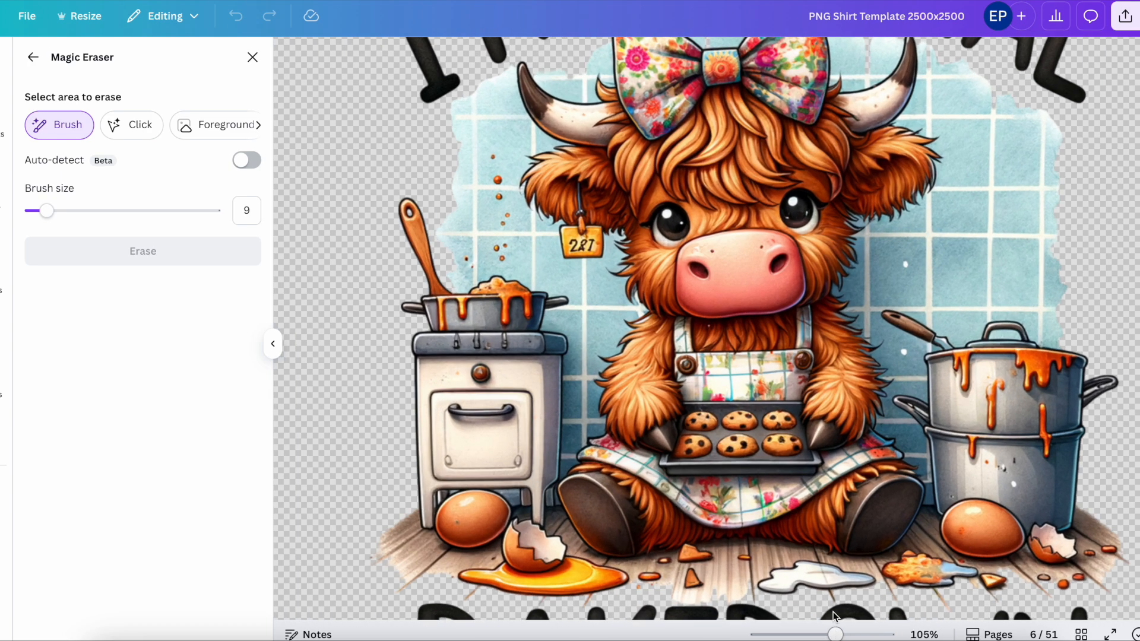
scroll(829, 400, down, 3)
drag(37, 211, 29, 211)
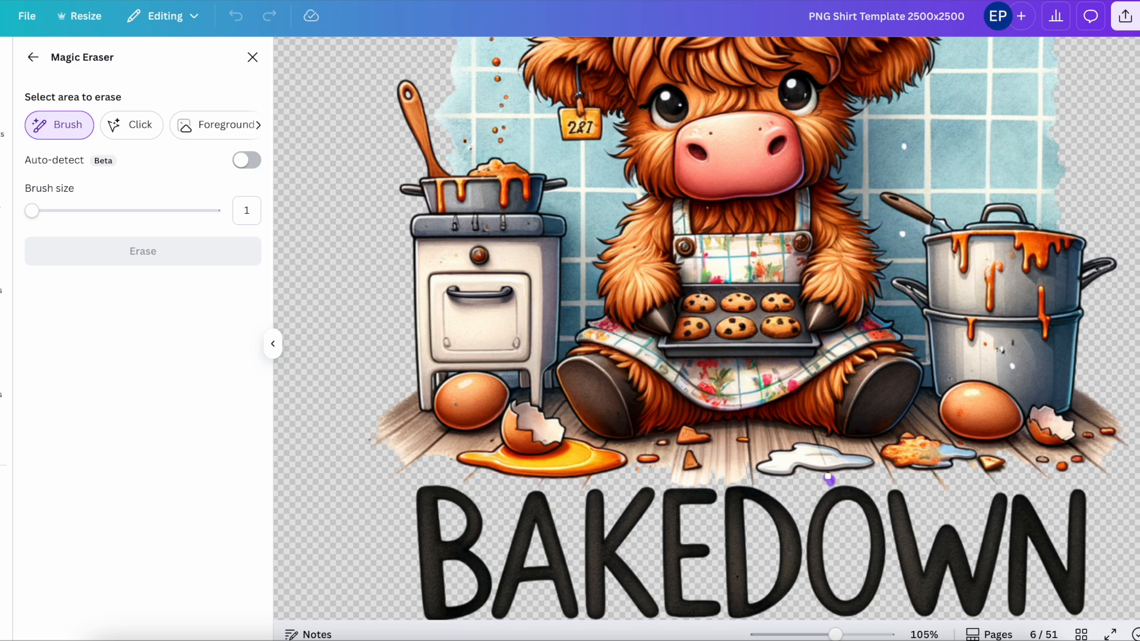
click(829, 478)
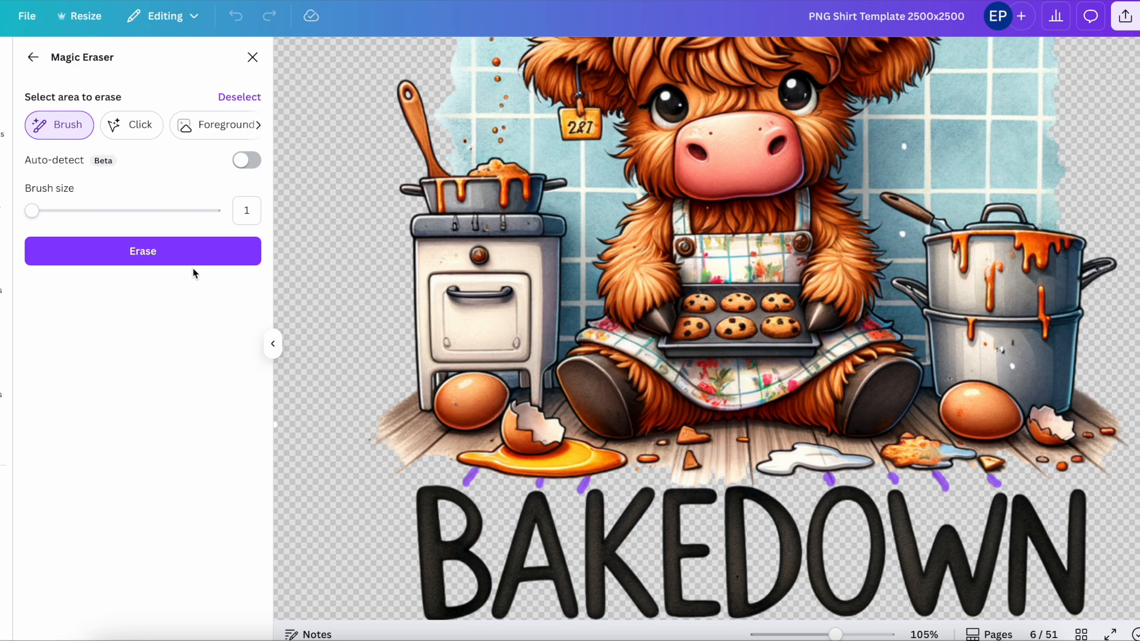
click(198, 262)
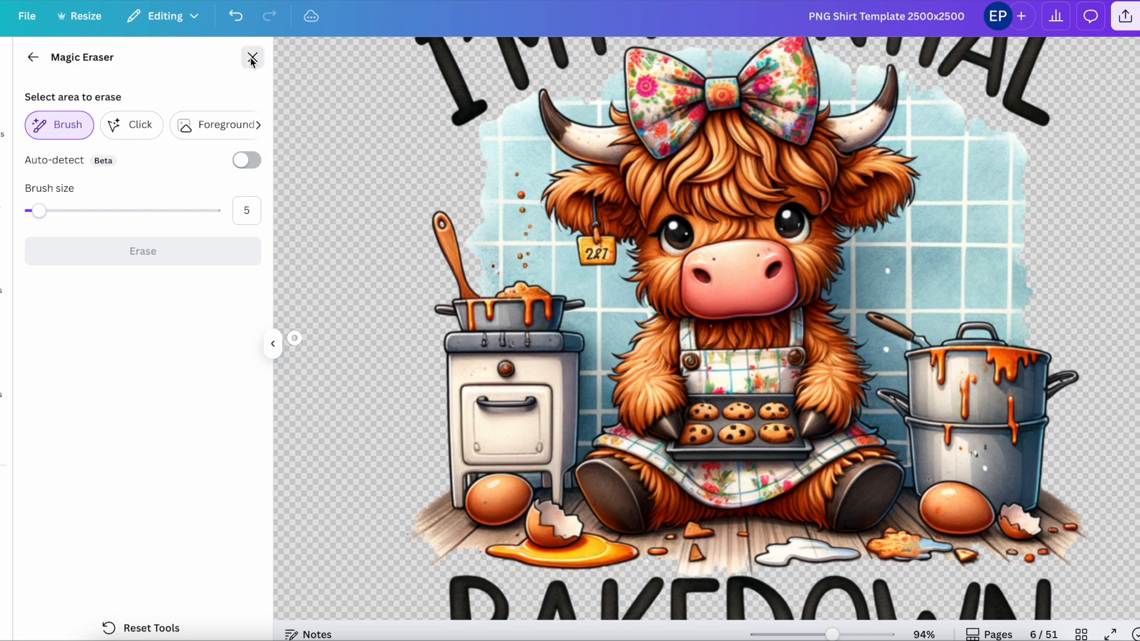
click(252, 59)
Step: Duplicate the highland cow design on page 6 and move the copy down onto the page below
drag(815, 635, 788, 634)
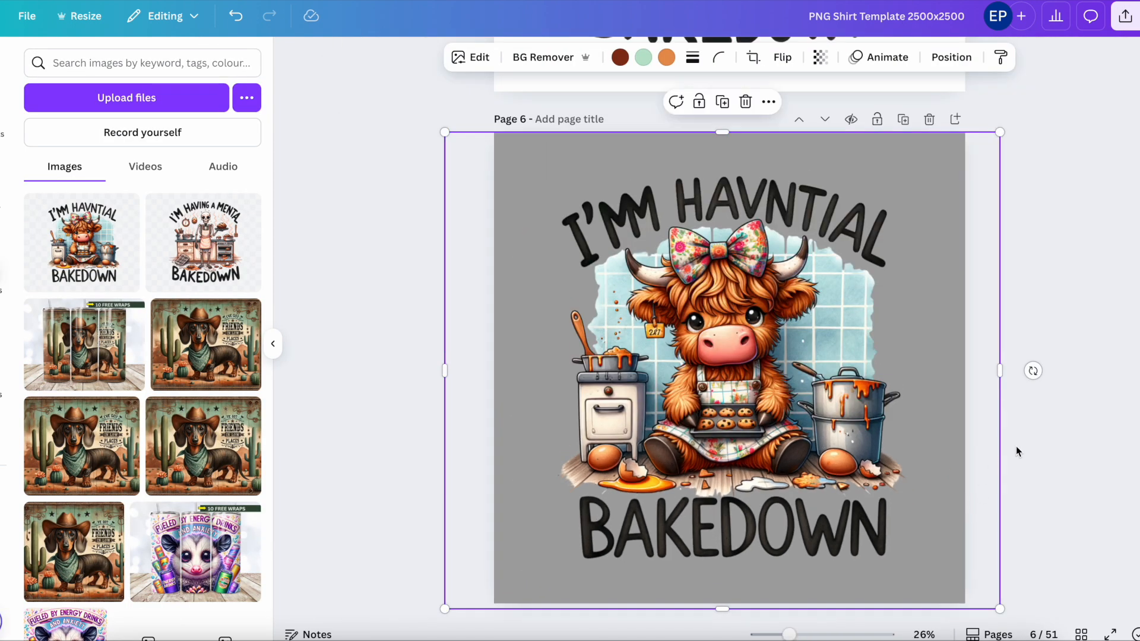
click(722, 101)
scroll(757, 234, down, 5)
drag(758, 234, 759, 611)
scroll(755, 576, up, 3)
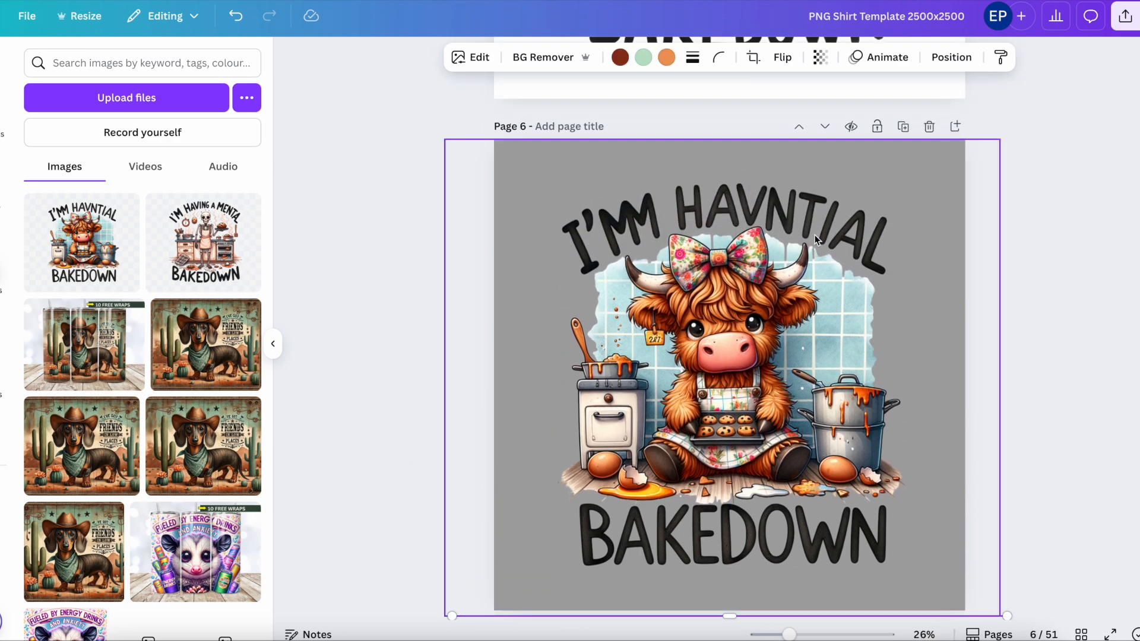
Step: Undo the last edit and extract the misspelled "I'MM HAVNTIAL" lettering from the cow design on page 6 with Grab Text
key(ctrl+z)
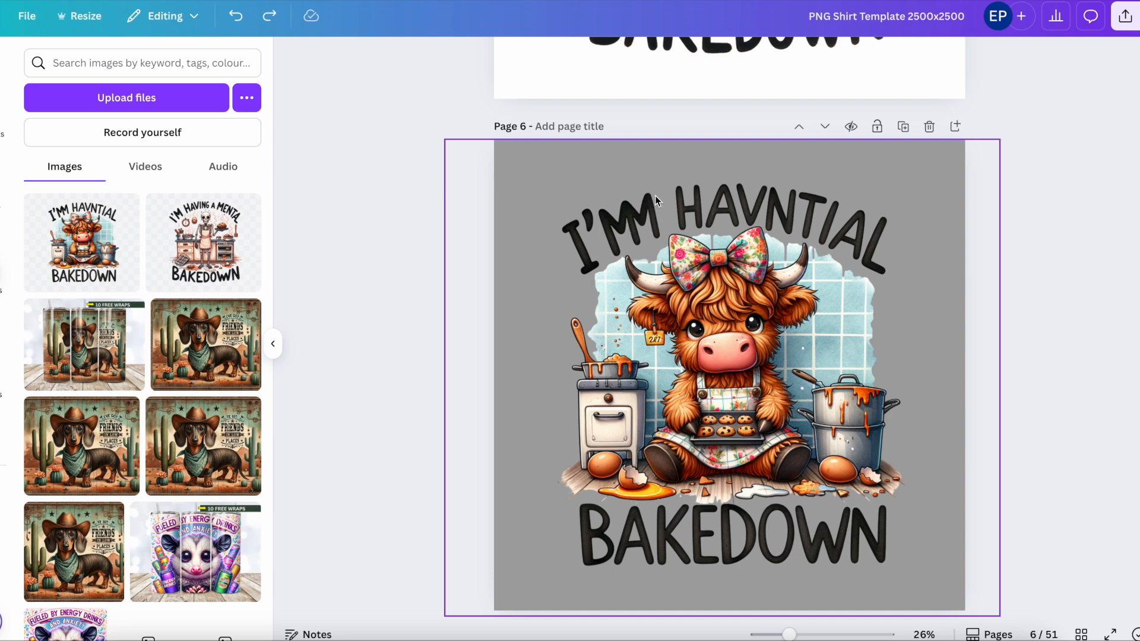
click(834, 214)
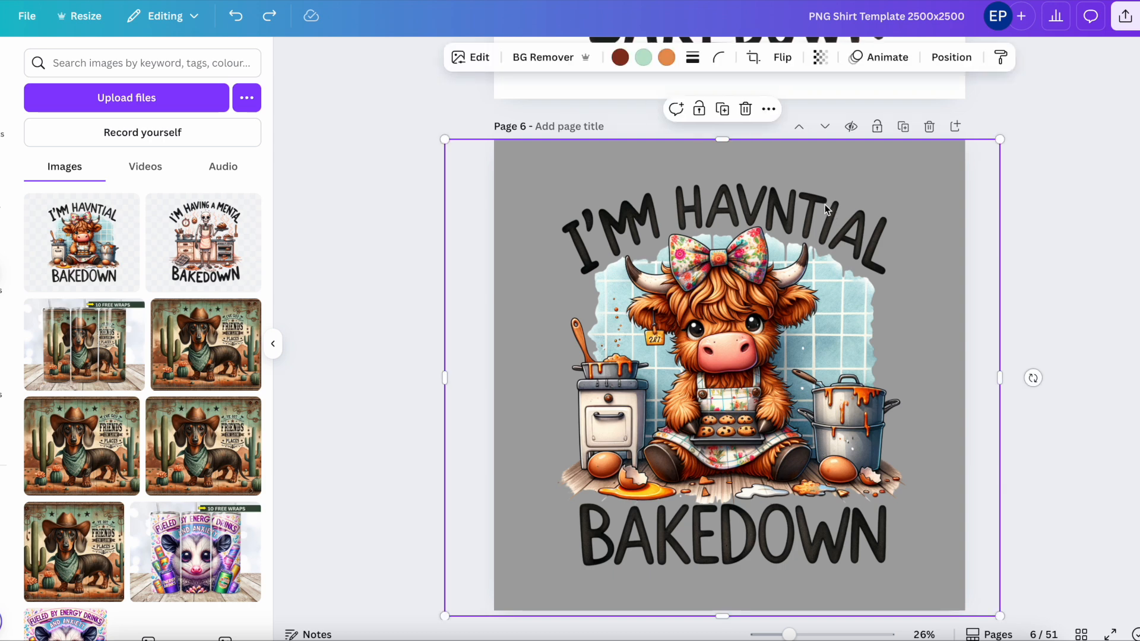
click(481, 58)
scroll(215, 265, right, 5)
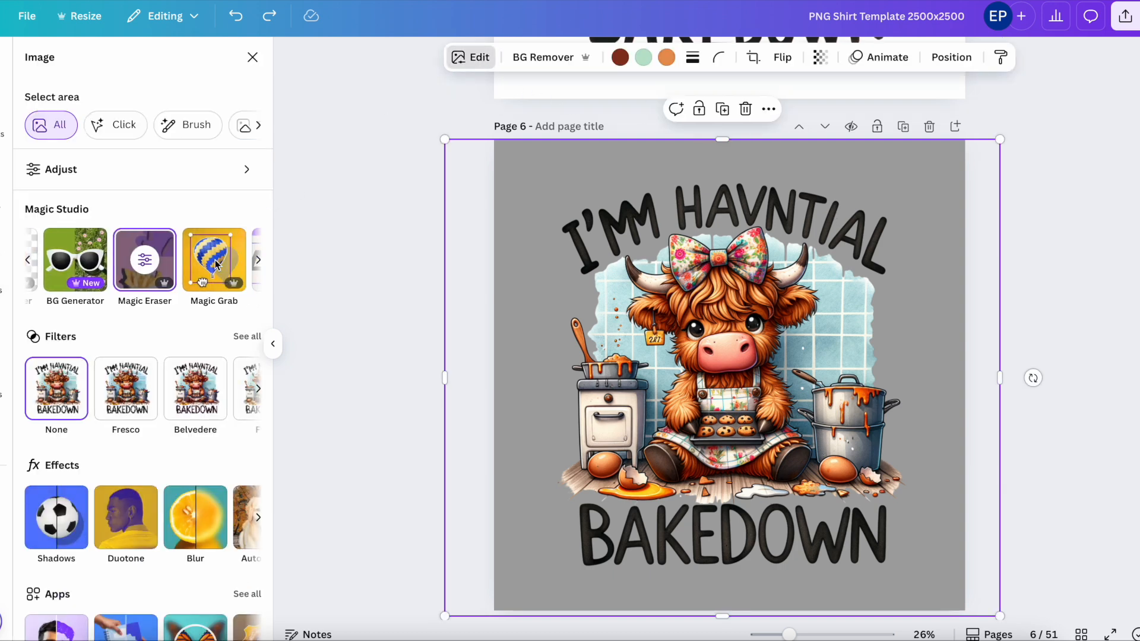
click(95, 277)
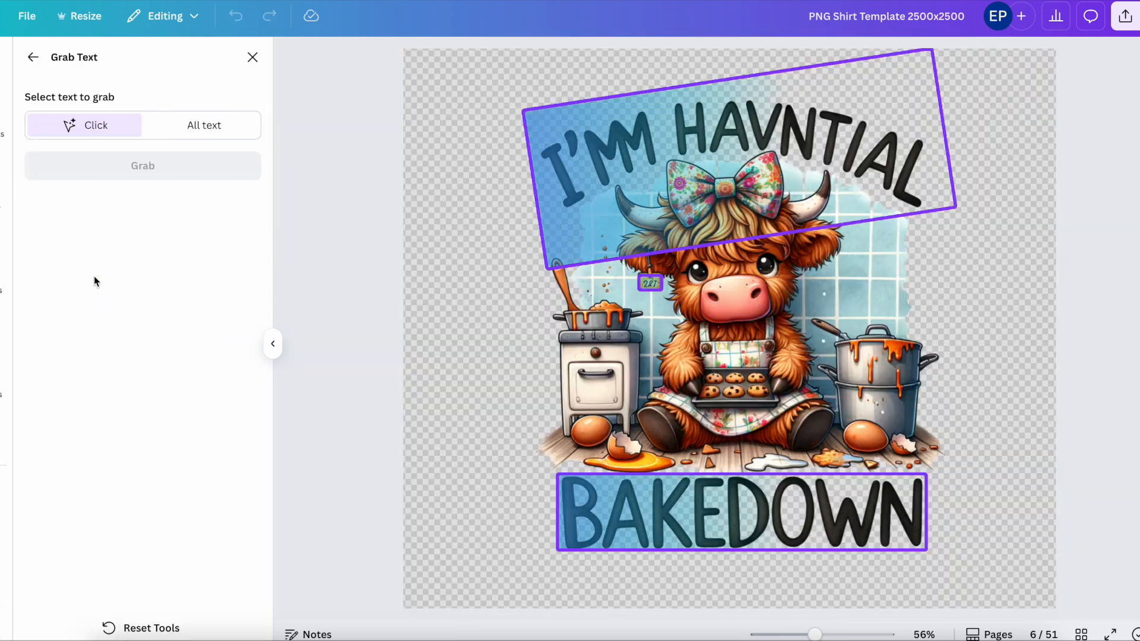
click(207, 170)
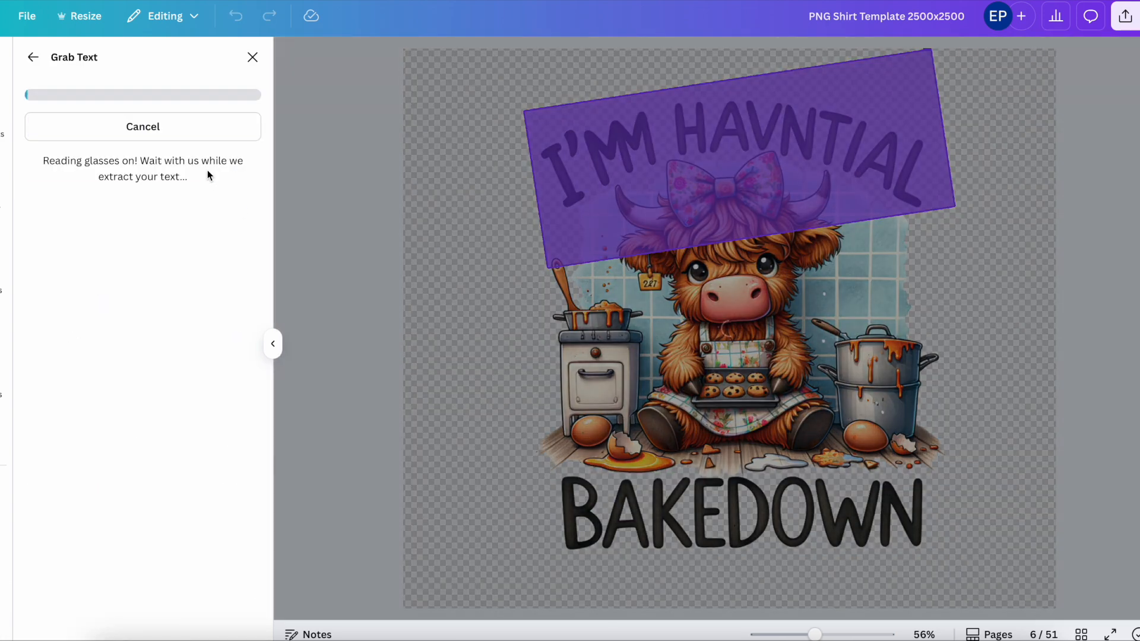
Step: Change the extracted heading to read "I'M HAVING A MENTAL"
click(878, 179)
key(BackSpace)
key(BackSpace)
key(BackSpace)
key(BackSpace)
key(BackSpace)
key(BackSpace)
text(VING A MENTA)
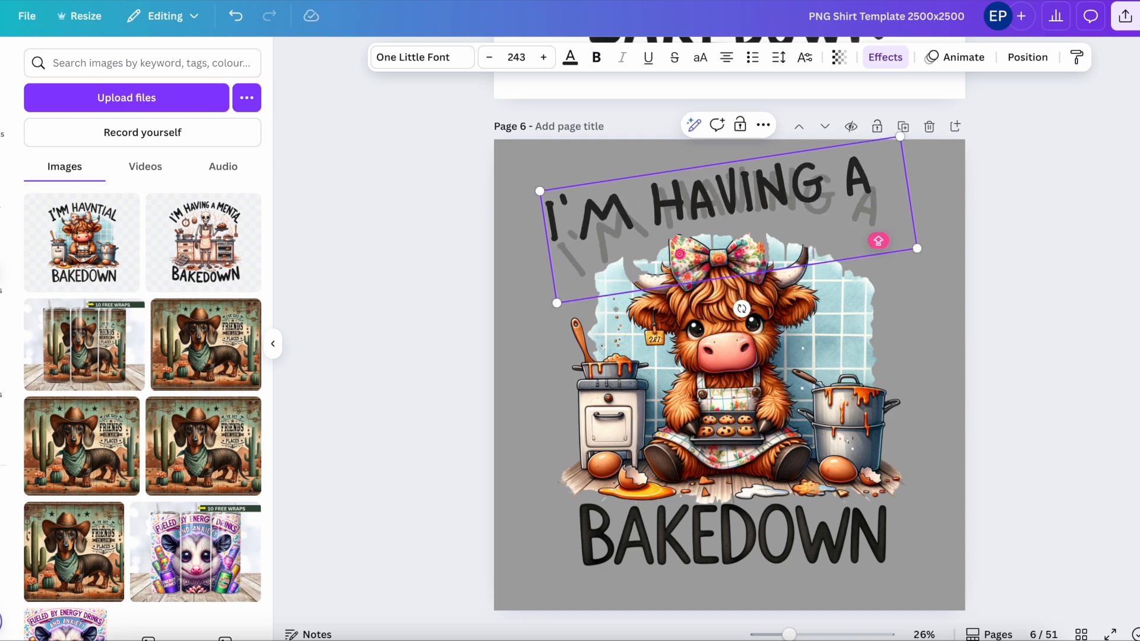
text(L)
Step: Reduce the "I'M HAVING A MENTAL" heading to font size 201 and arch it with the Curve text effect
click(489, 57)
click(489, 57)
click(489, 57)
click(490, 57)
click(490, 57)
click(490, 57)
click(490, 57)
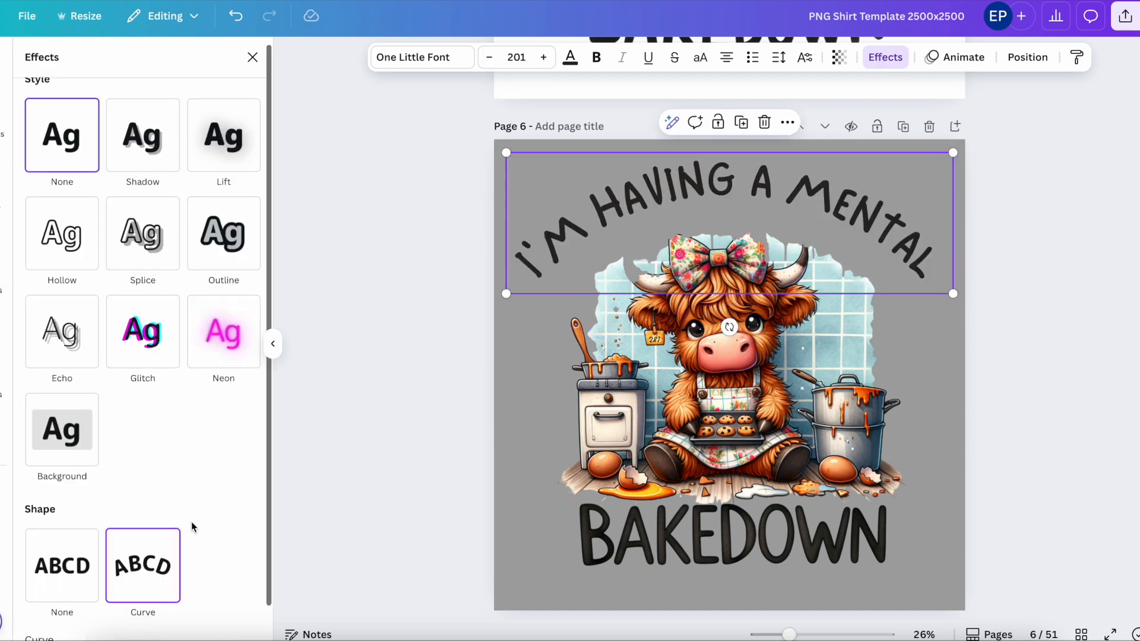
Step: Set the heading's curve to 61 and its font size to 187, and position it around the top of the cow illustration
scroll(191, 521, down, 2)
drag(137, 615, 140, 619)
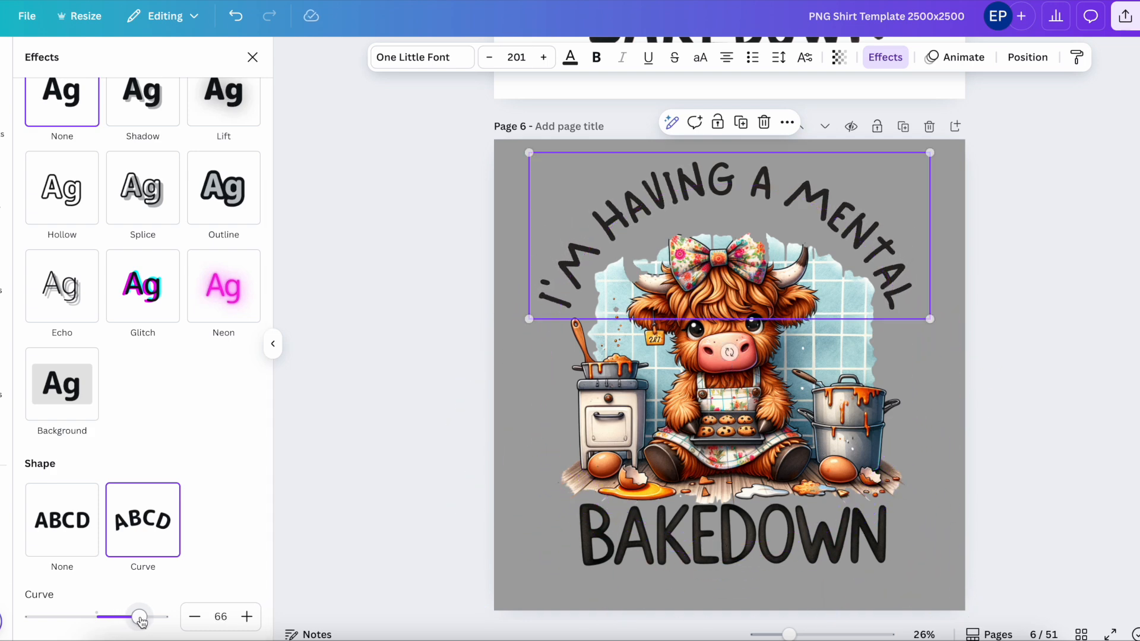
drag(772, 190, 780, 206)
drag(139, 617, 138, 622)
Step: Delete "I'M" from the curved heading so it reads "HAVING A MENTAL"
click(785, 200)
click(786, 206)
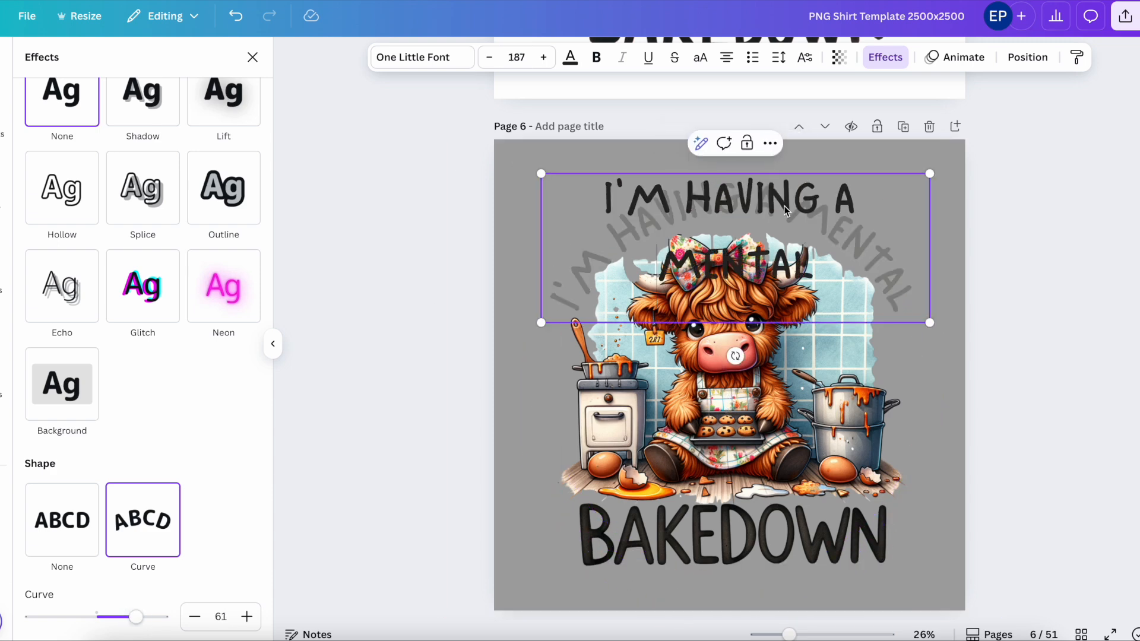
click(684, 220)
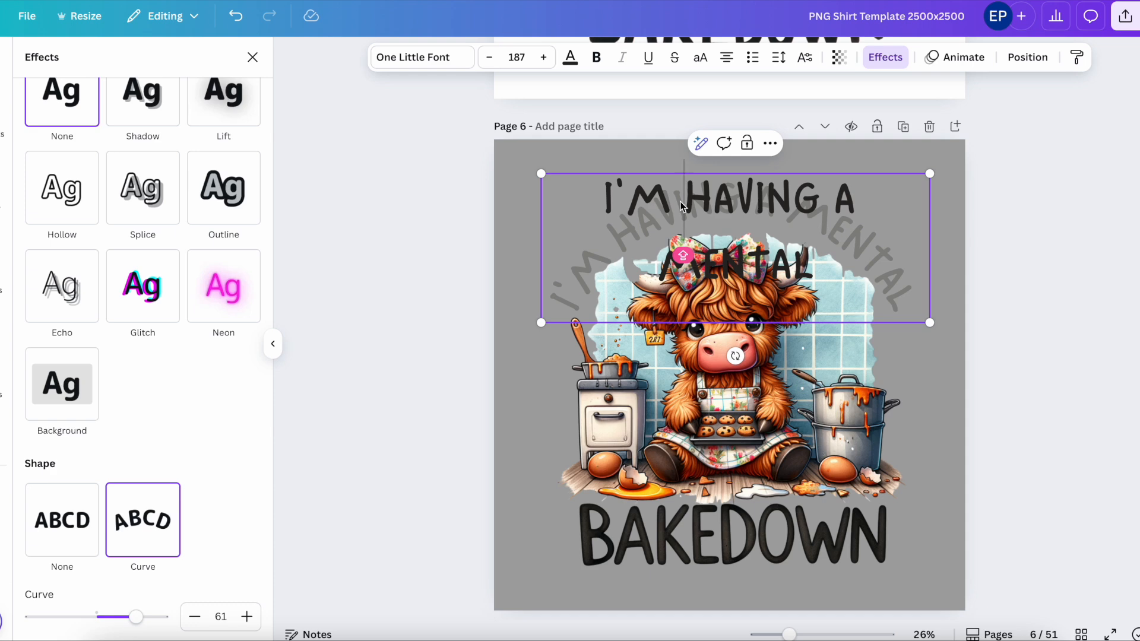
key(BackSpace)
key(BackSpace)
key(BackSpace)
key(BackSpace)
click(598, 430)
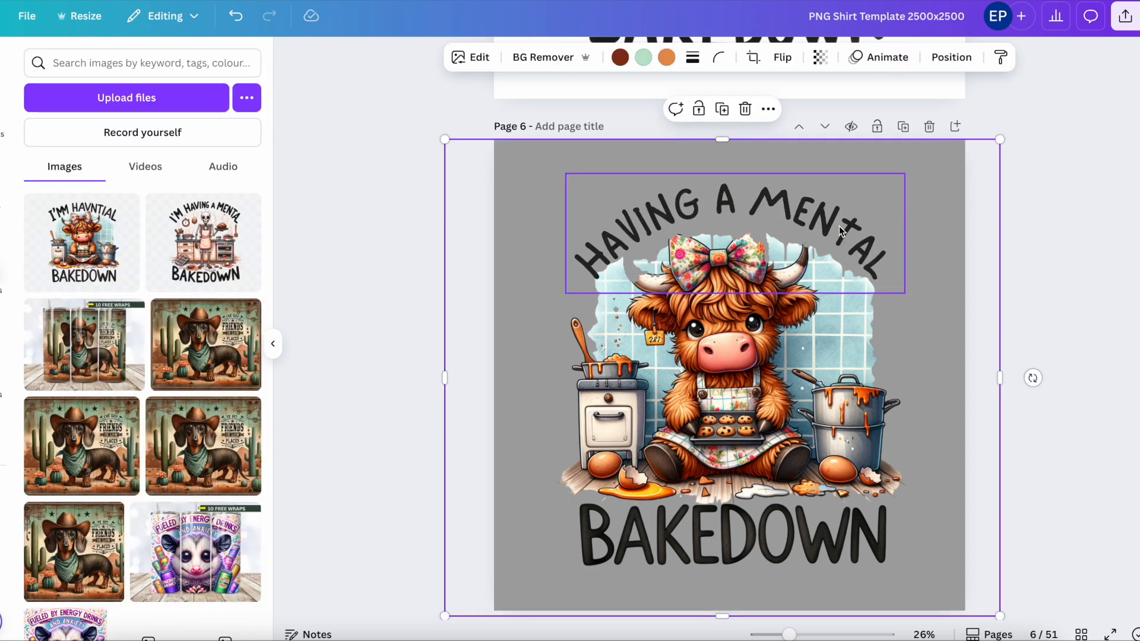
Step: Flatten the "HAVING A MENTAL" heading to a curve of 49 and nudge it into place above the cow's bow
click(867, 183)
click(885, 57)
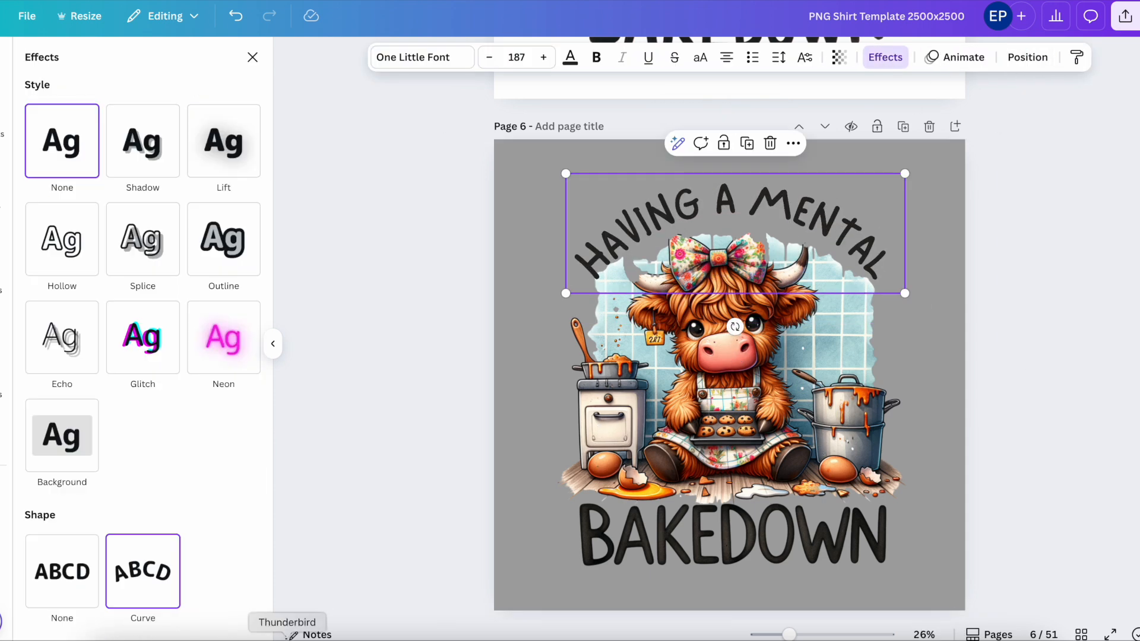
scroll(219, 588, down, 2)
drag(126, 617, 128, 618)
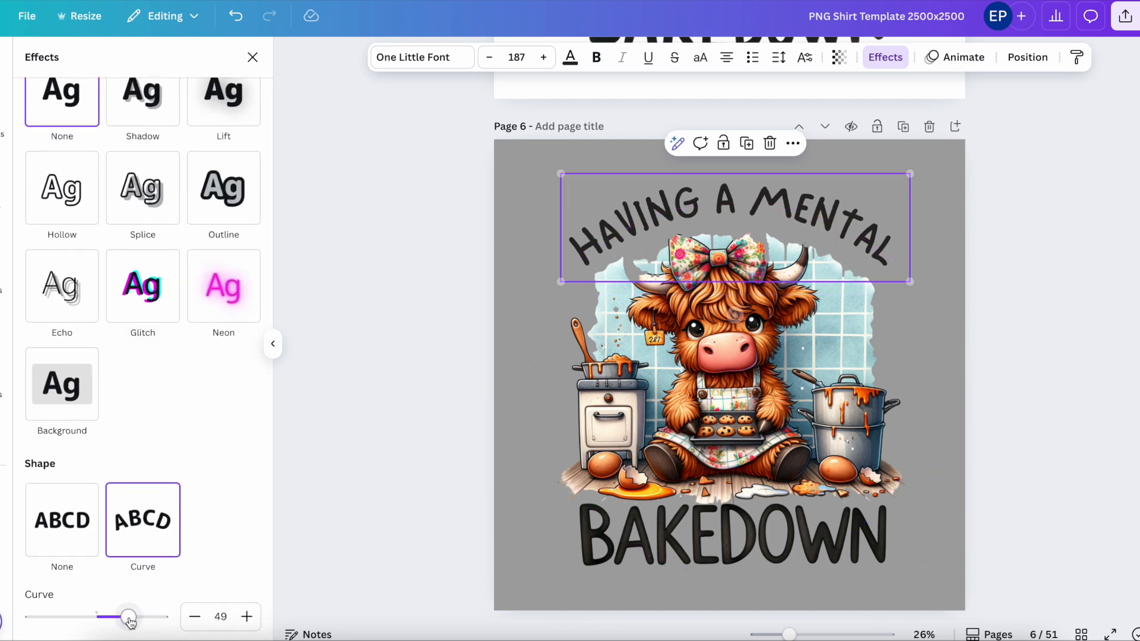
click(938, 349)
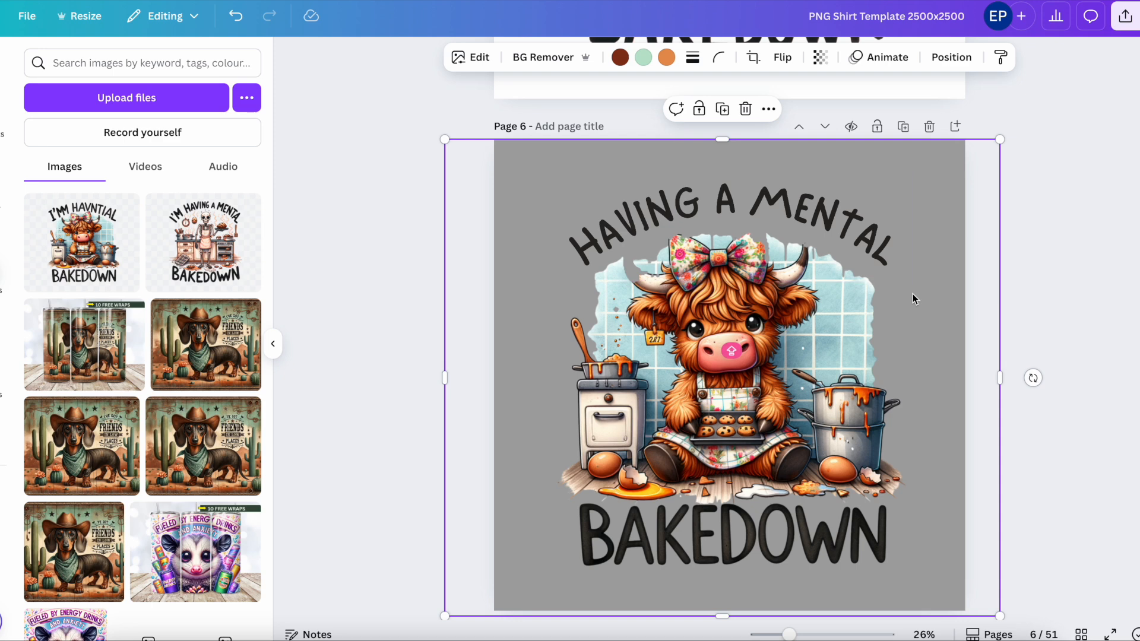
click(873, 240)
drag(873, 240, 875, 246)
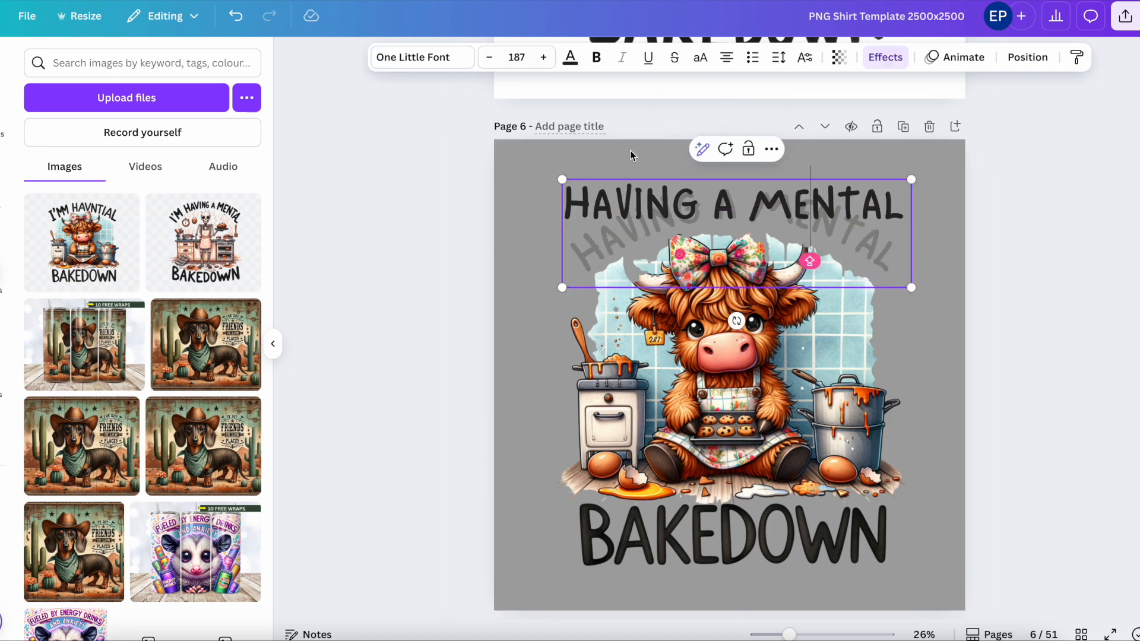
Step: Change the "HAVING A MENTAL" heading to bold Playpen Sans at font size 149
click(438, 62)
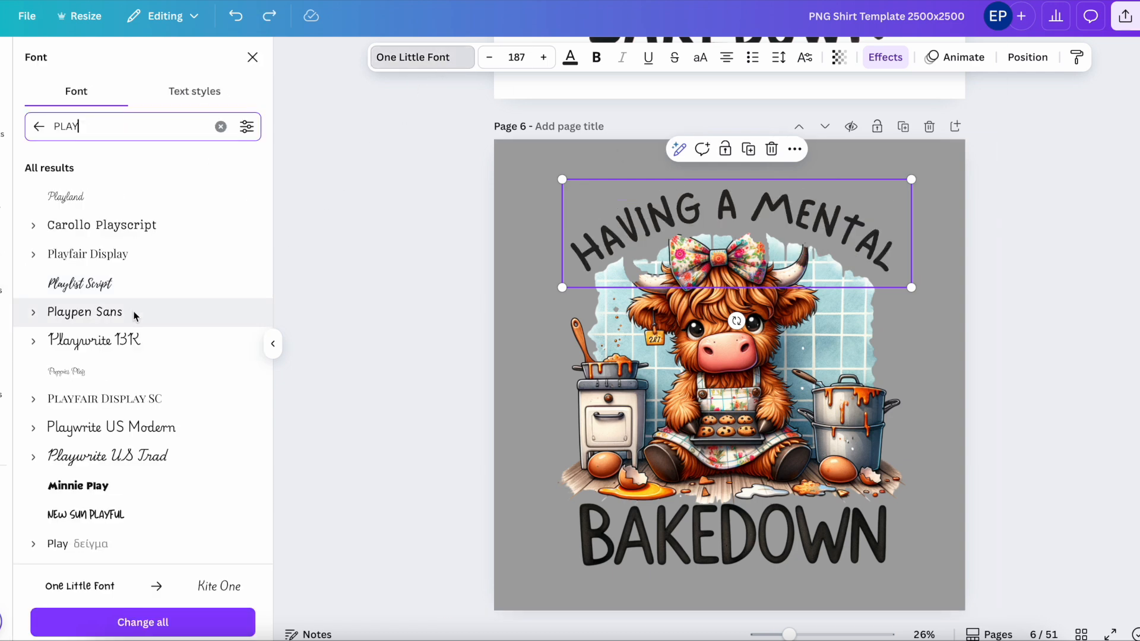
click(134, 313)
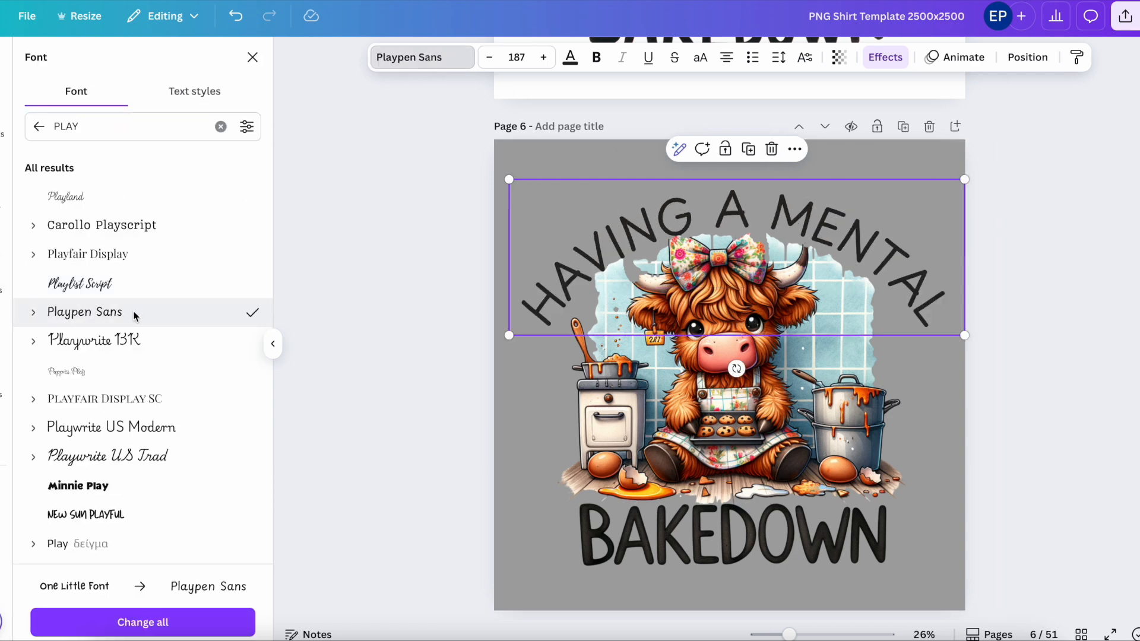
click(597, 58)
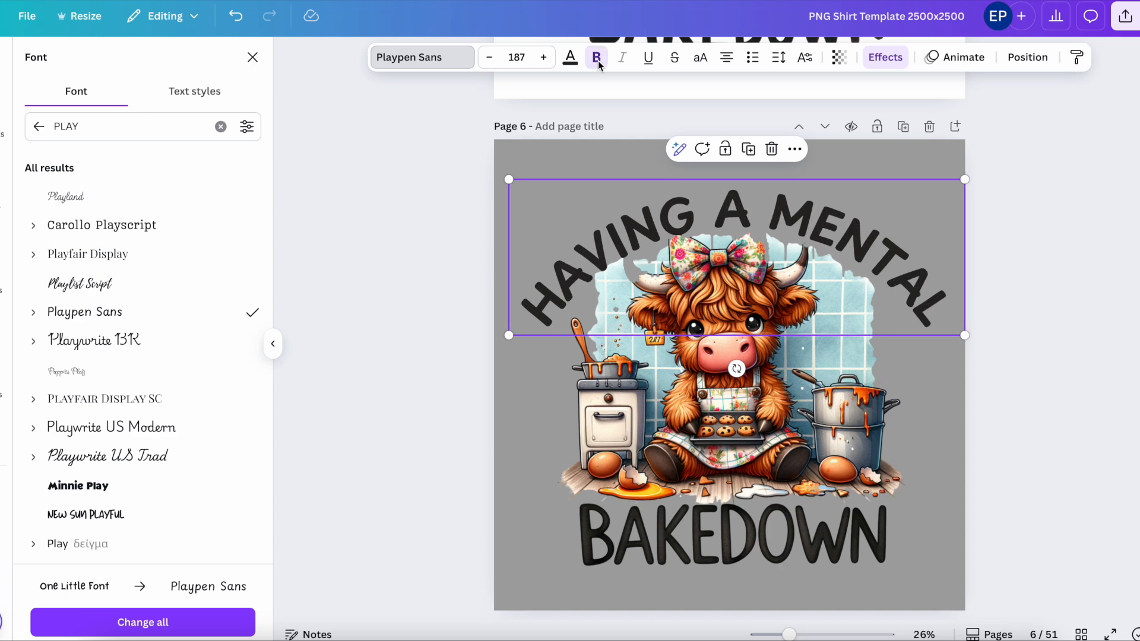
key(ctrl+z)
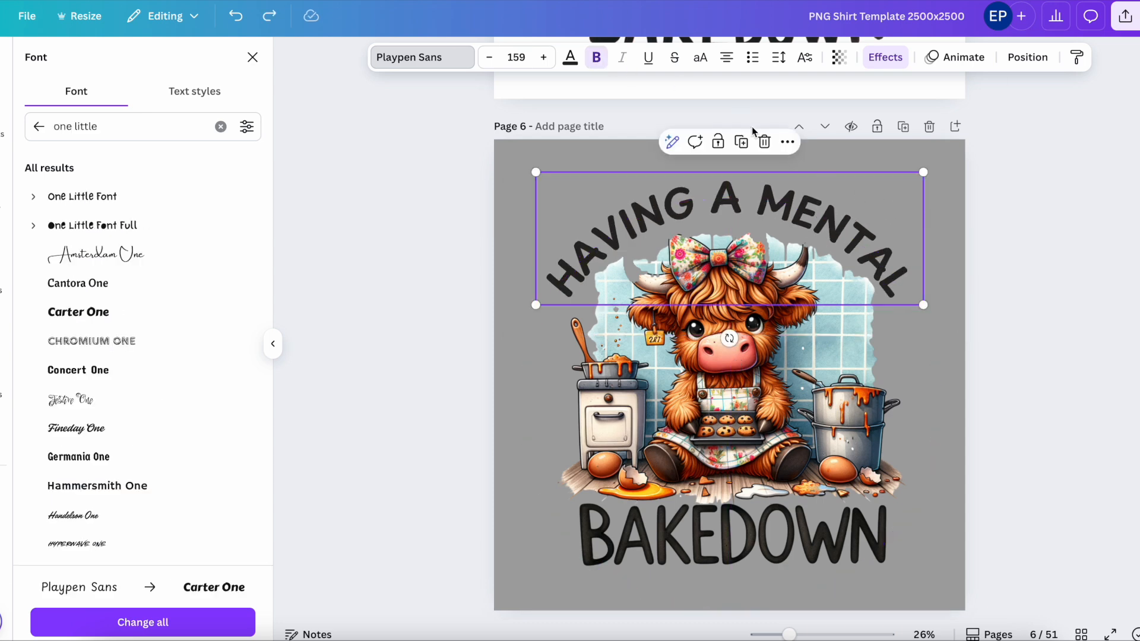
click(597, 63)
click(597, 64)
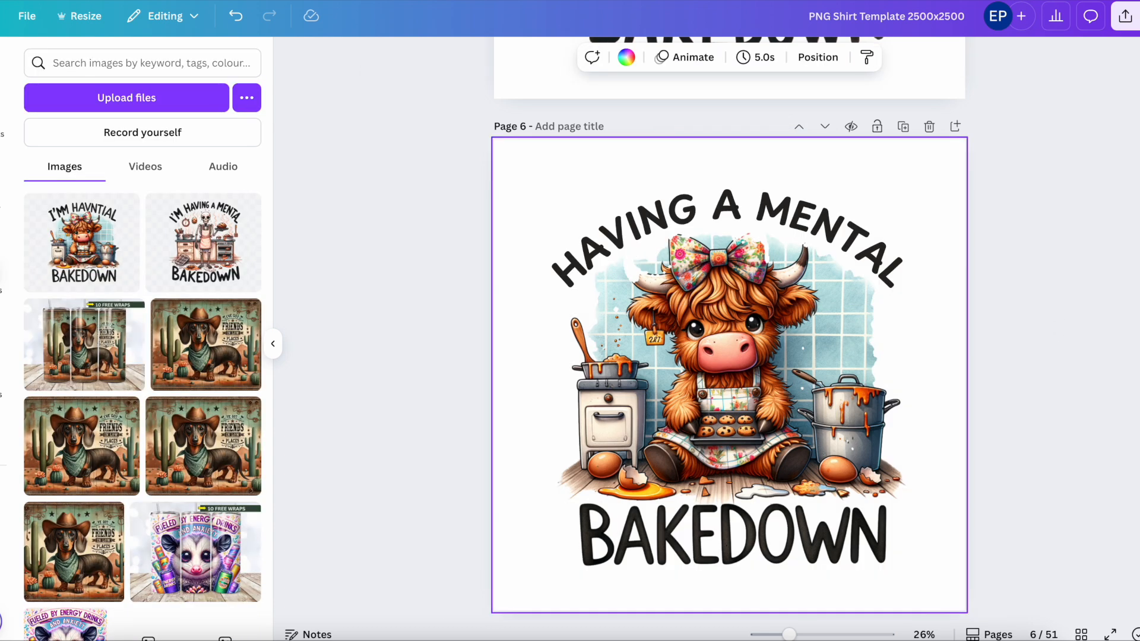
Step: Group the heading with the cow artwork on page 6 and open the download options for the design
click(1080, 244)
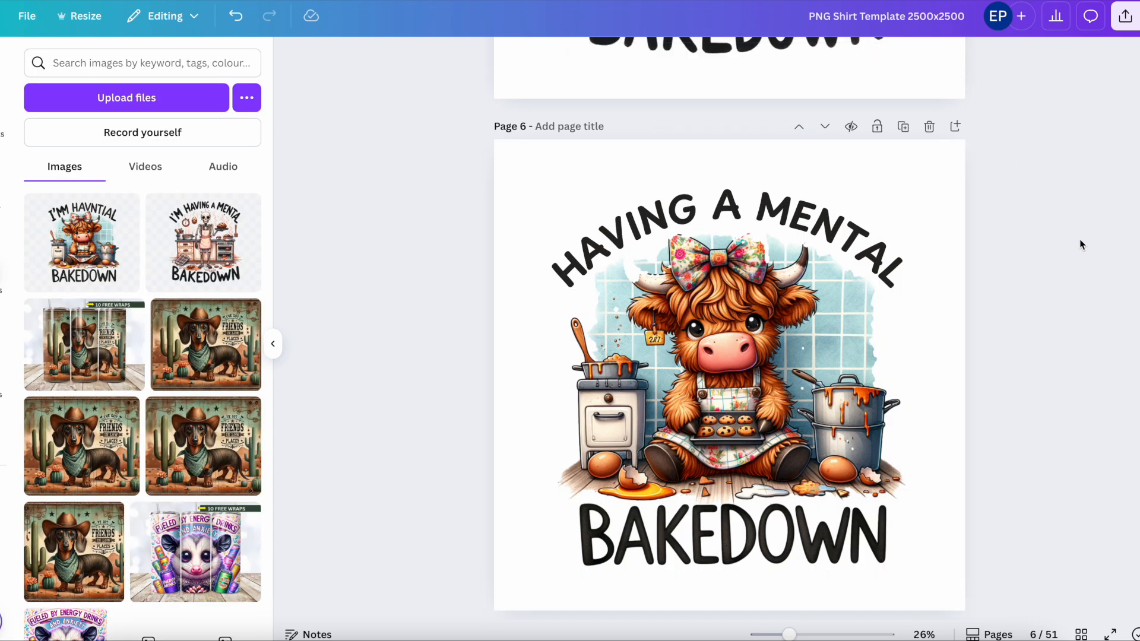
key(ctrl+a)
click(693, 126)
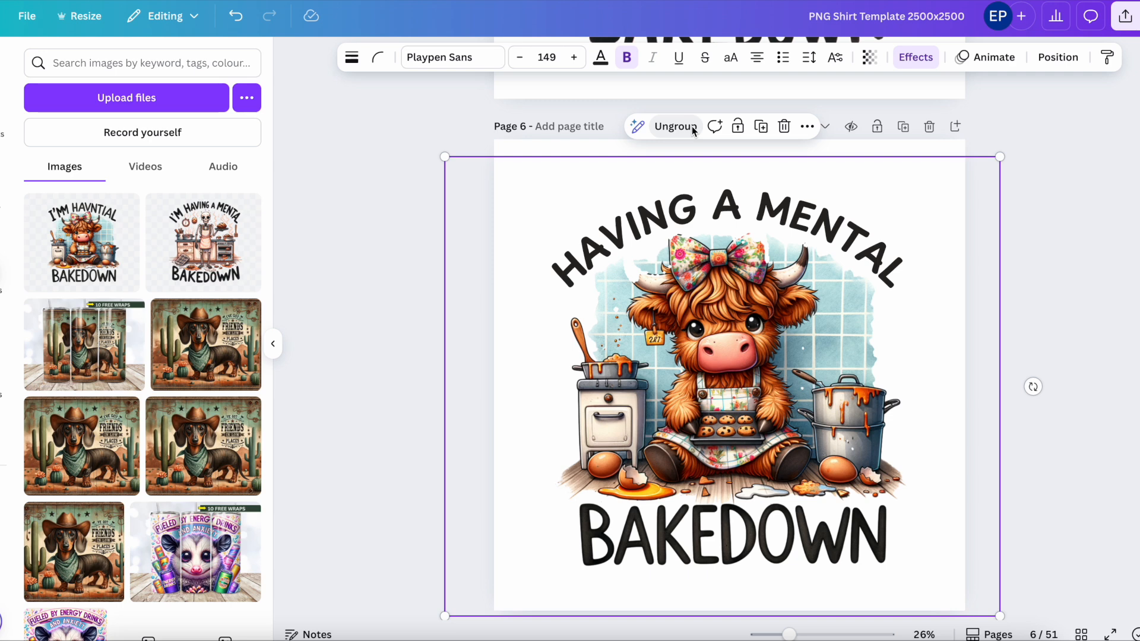
click(1125, 16)
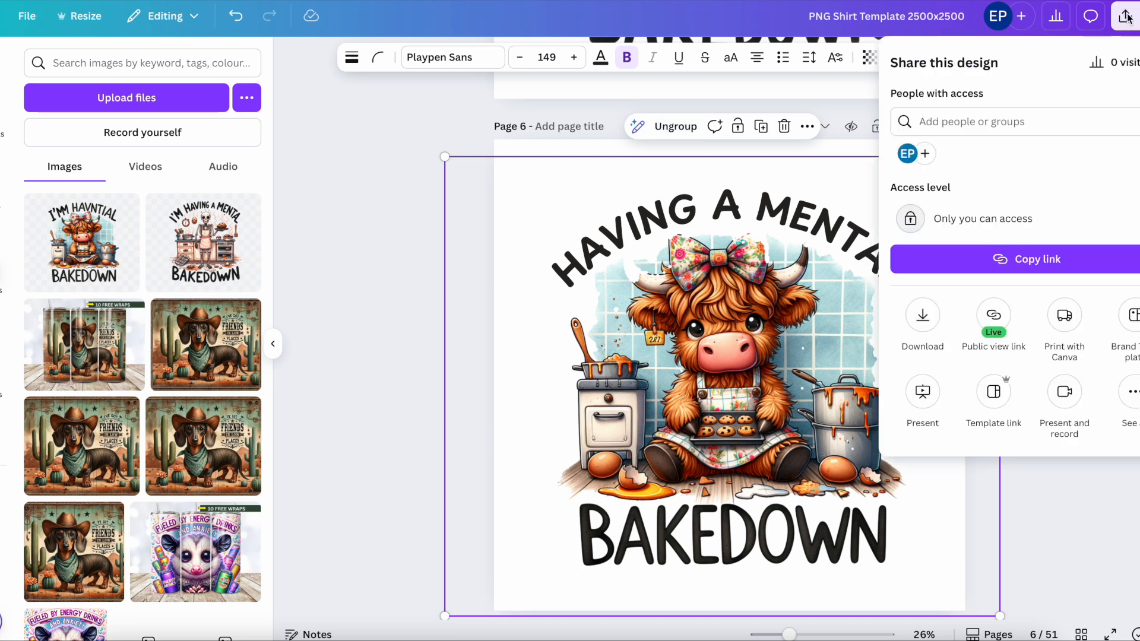
click(922, 312)
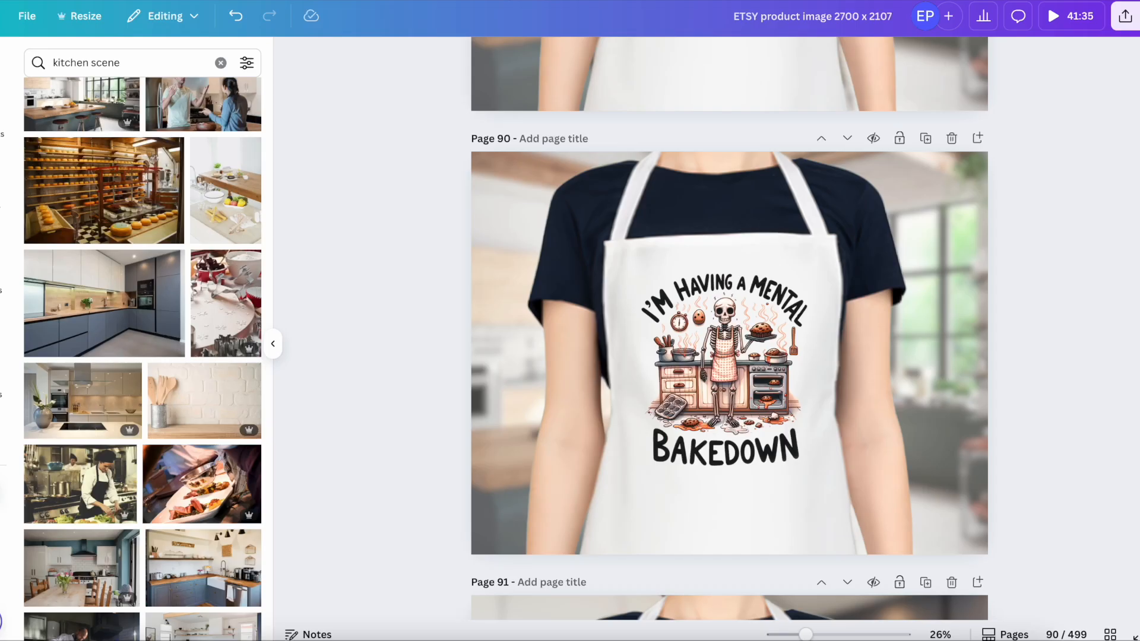
Step: Paste the highland cow design onto the blank apron on page 89 of ETSY product image 2700 x 2107, then resize and position it
scroll(647, 268, down, 3)
scroll(647, 272, up, 1)
click(711, 315)
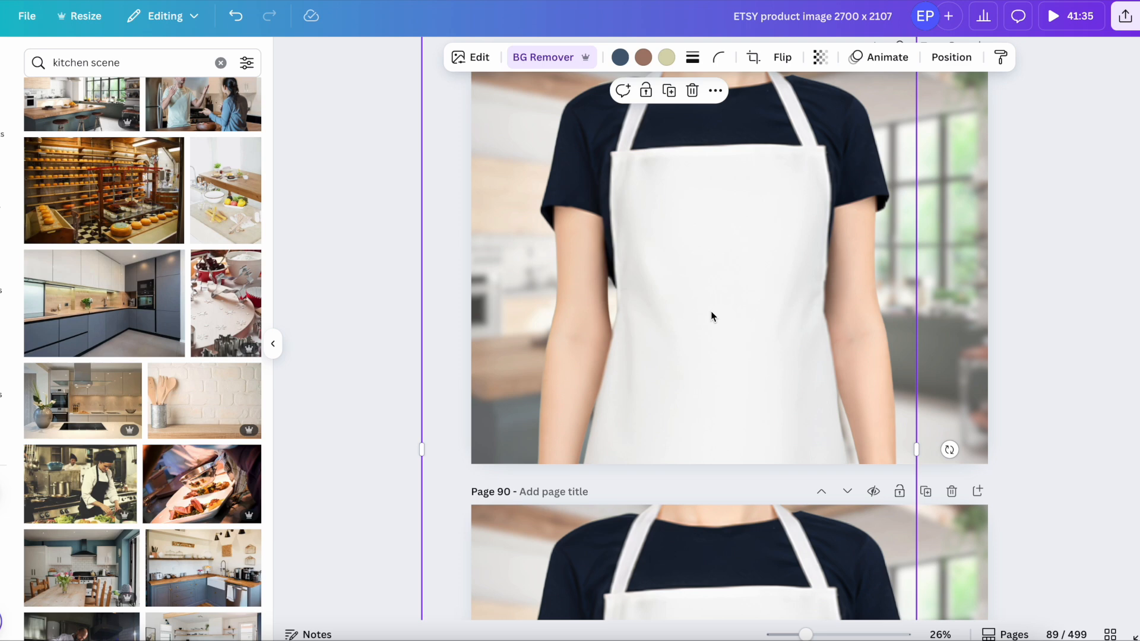
key(ctrl+v)
drag(949, 459, 720, 322)
drag(644, 178, 753, 268)
click(868, 436)
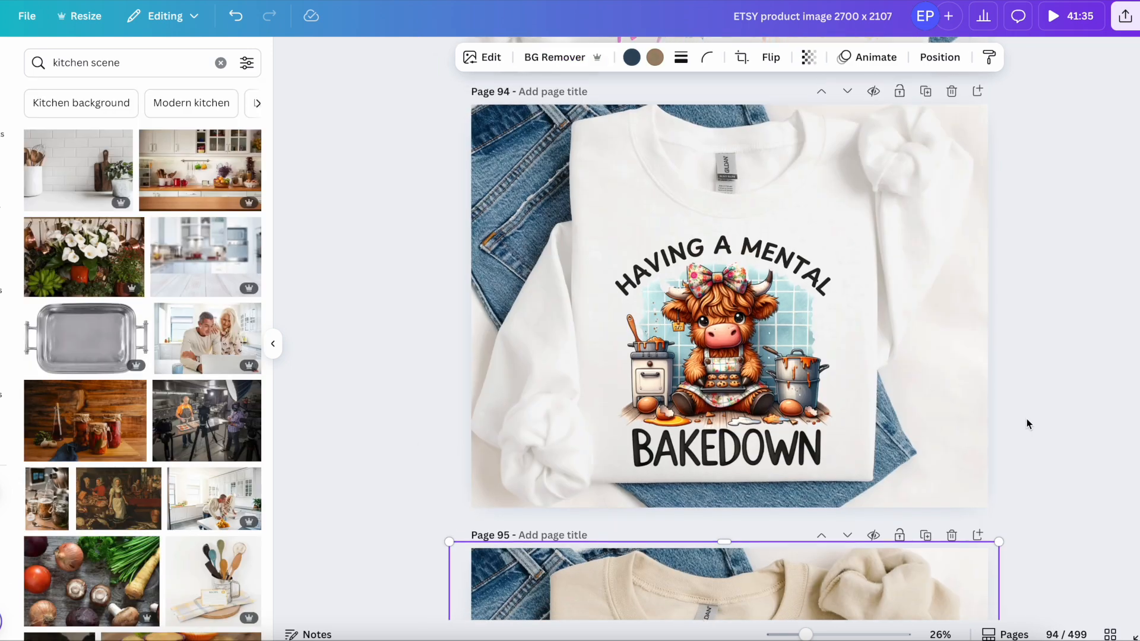
scroll(1027, 418, down, 3)
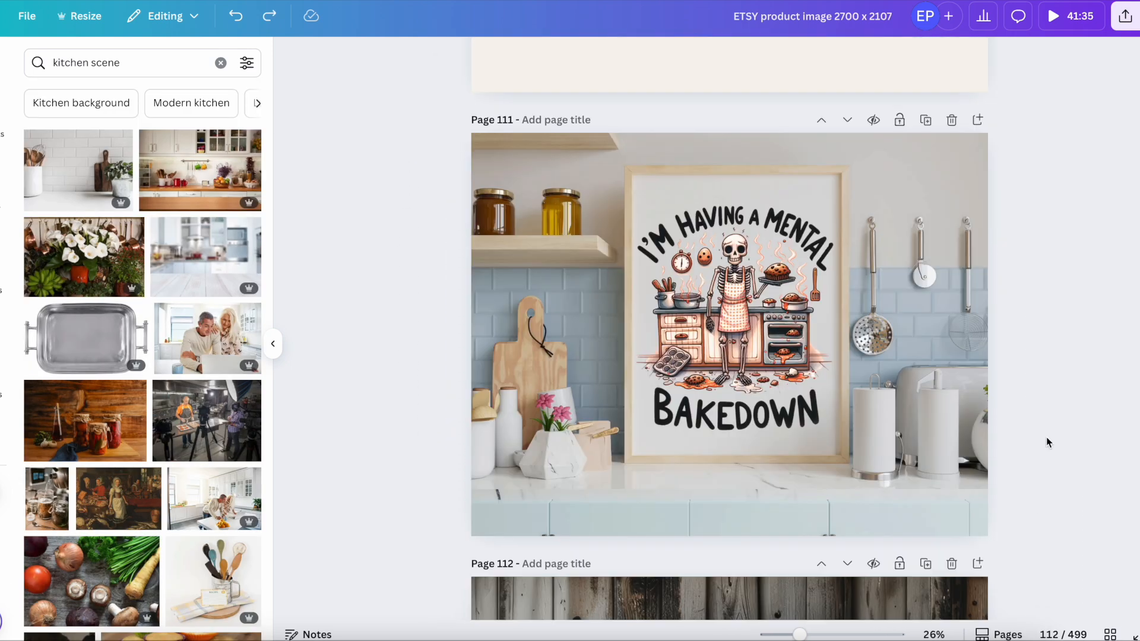
Step: Look through the cow and skeleton designs on the pillow, towel, notebook, mug and other product mockup pages
scroll(1047, 442, up, 1)
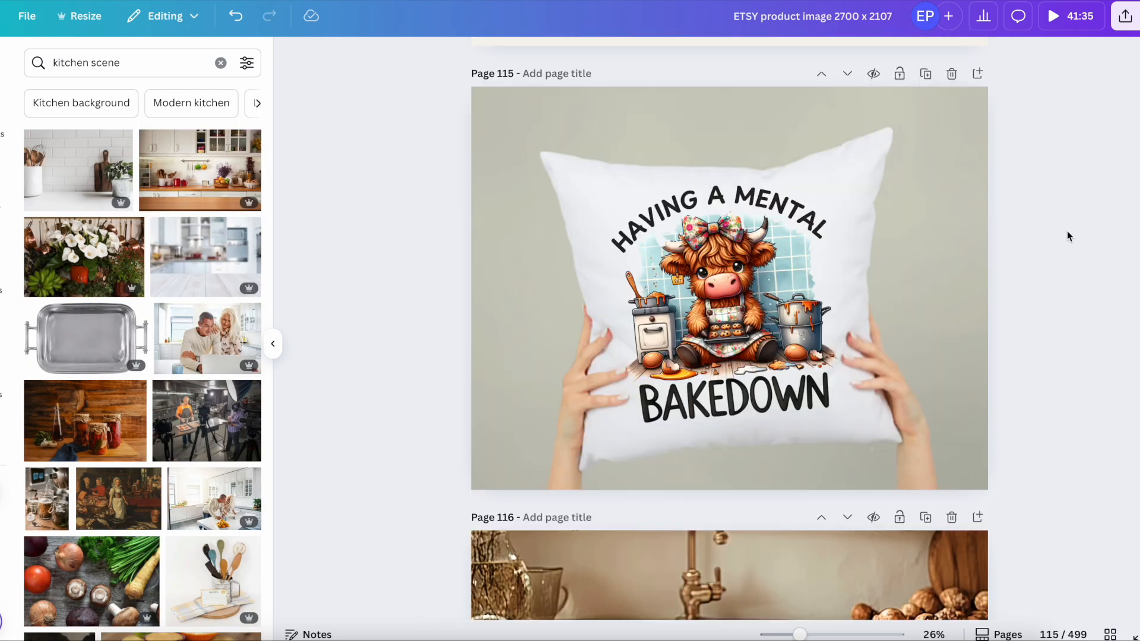
scroll(1067, 230, down, 7)
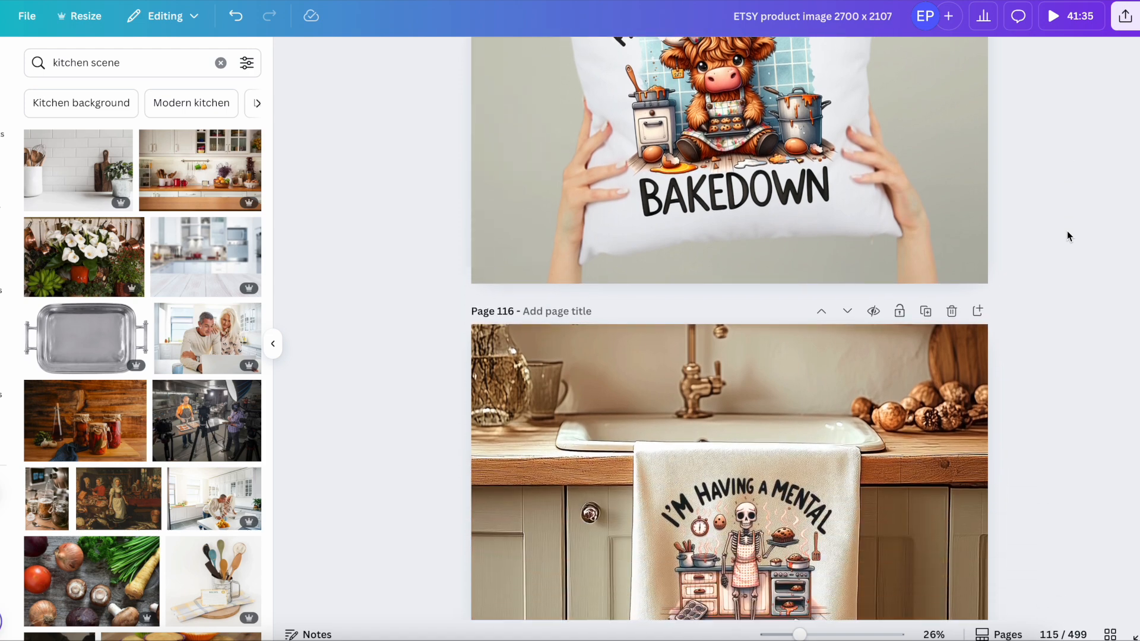
scroll(1068, 236, down, 7)
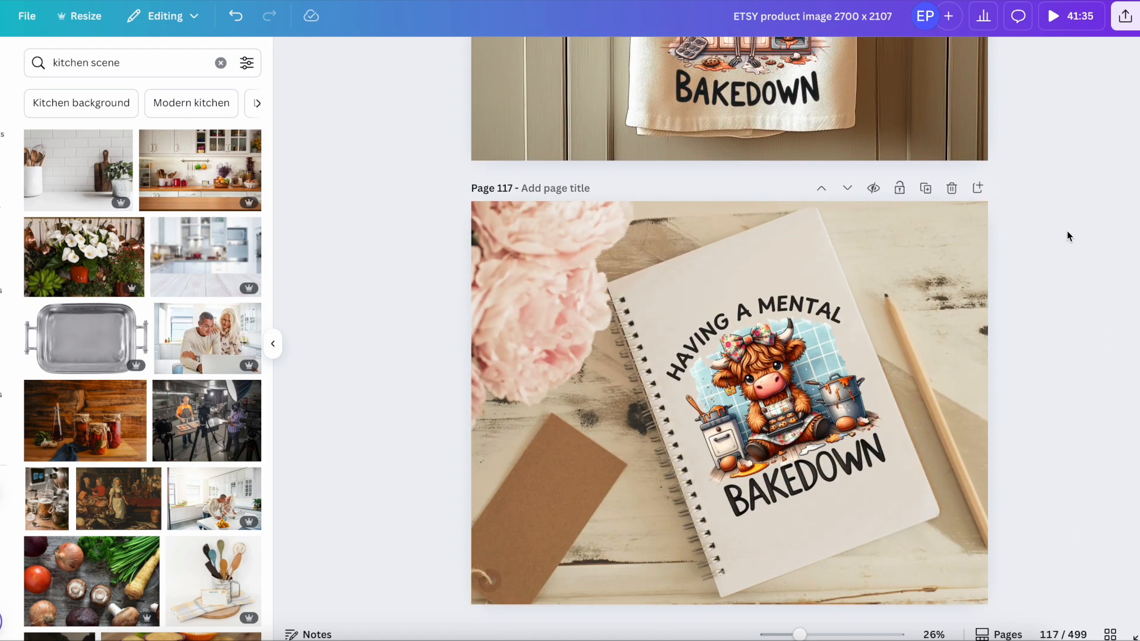
scroll(1060, 402, down, 15)
scroll(1059, 398, down, 20)
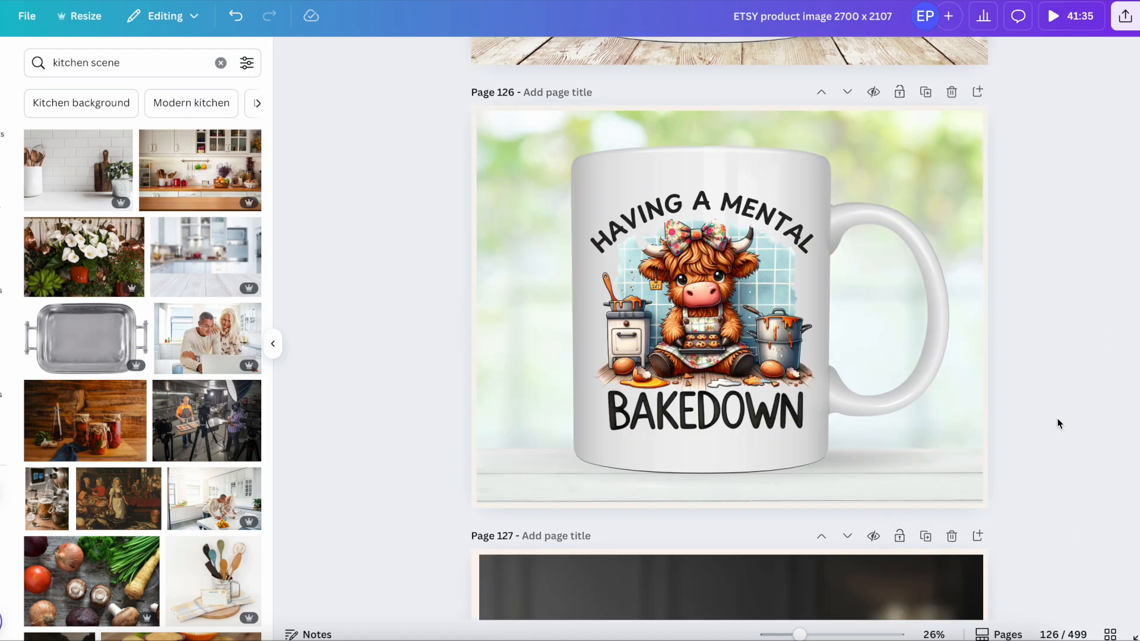
scroll(1080, 333, up, 20)
scroll(1081, 332, down, 9)
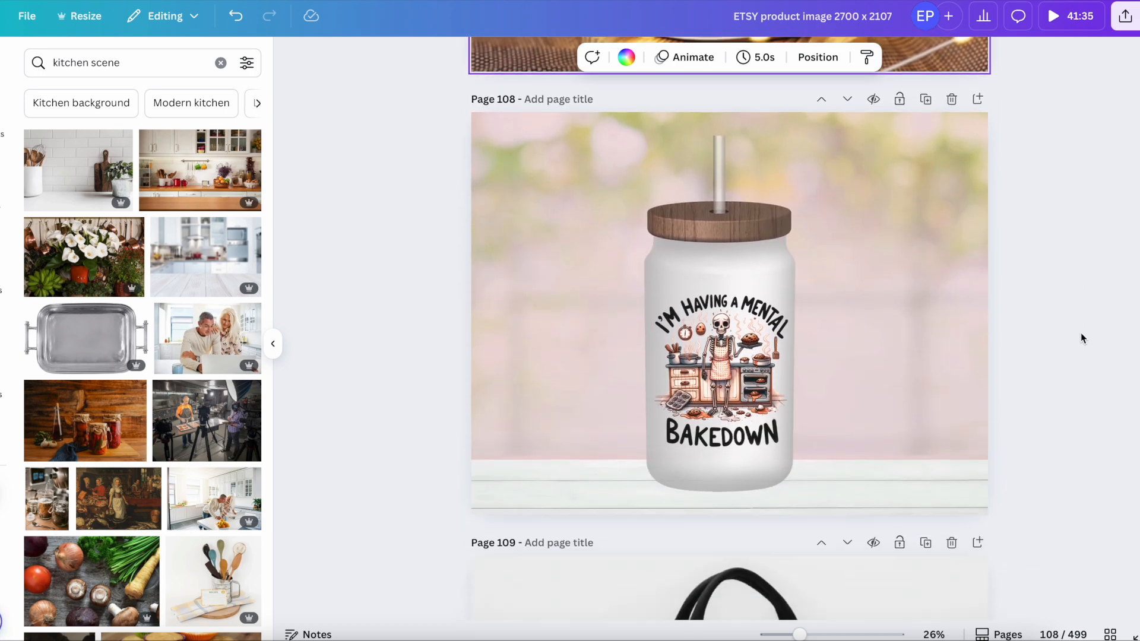
scroll(1094, 375, up, 3)
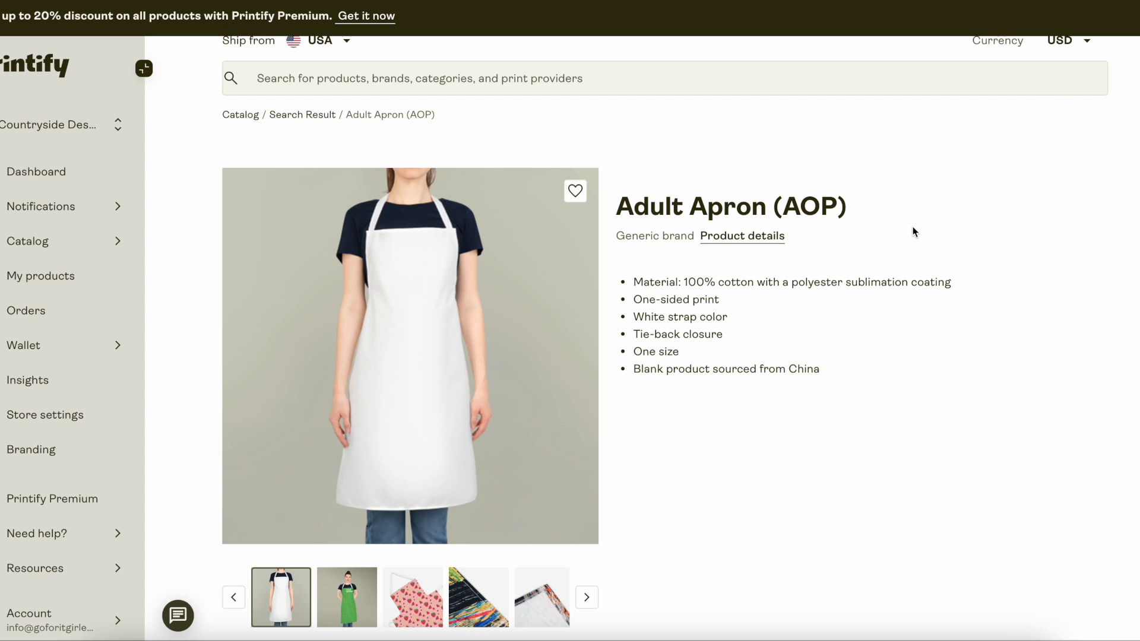
Step: In Printify, start designing the Adult Apron (AOP) with Print Clever, then resize and center the highland cow design on the apron's upper part
scroll(476, 447, down, 6)
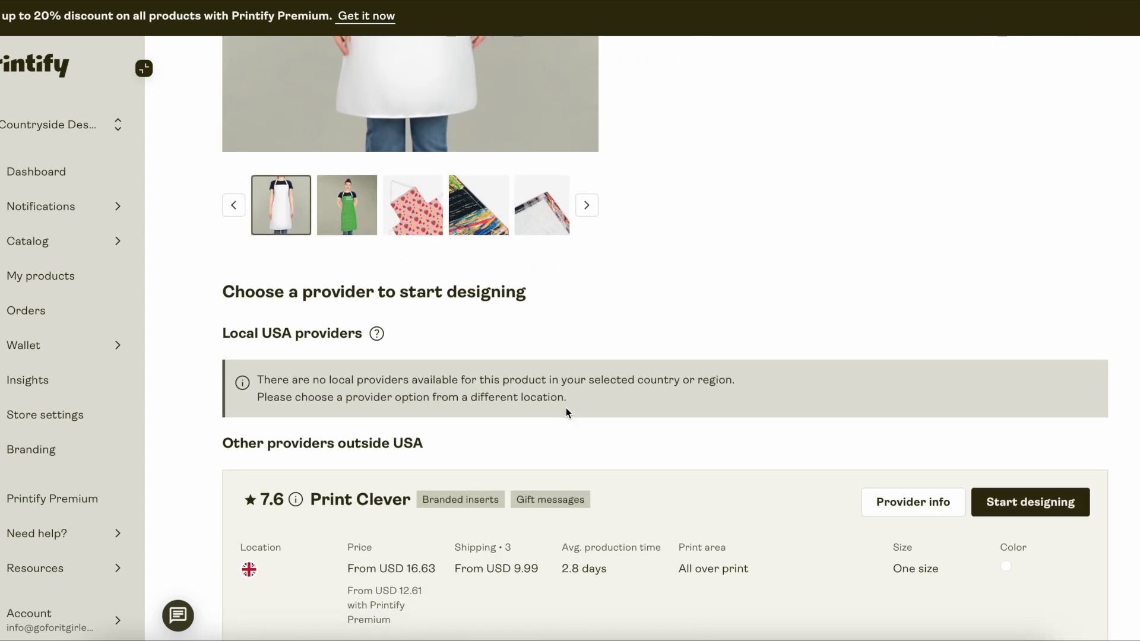
click(1018, 508)
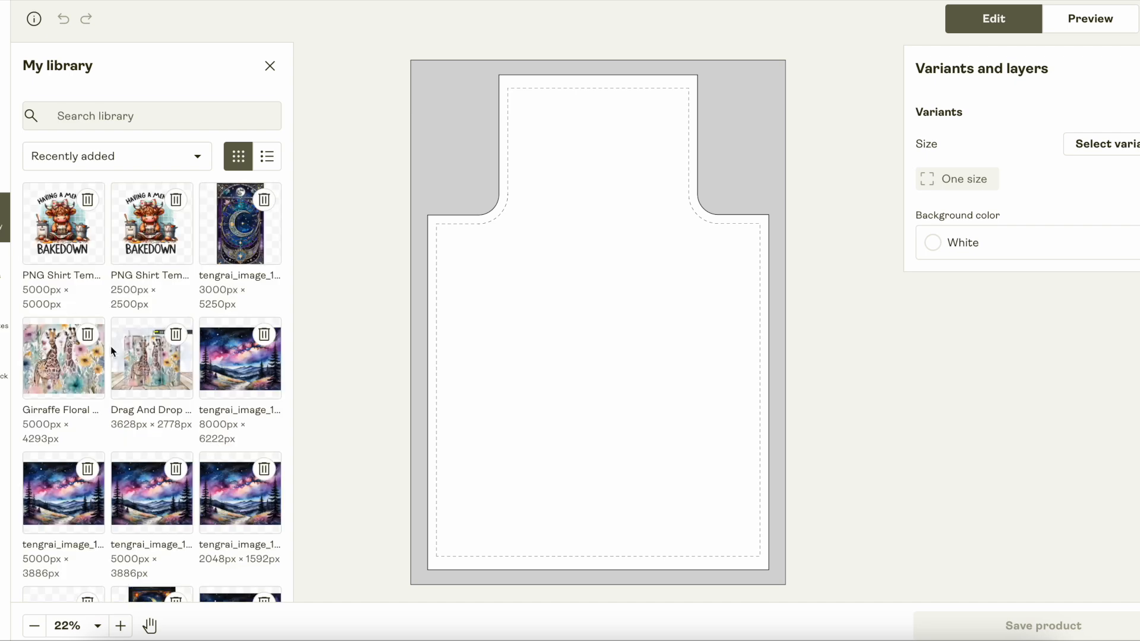
click(62, 236)
drag(408, 293, 546, 292)
drag(686, 387, 618, 230)
click(675, 404)
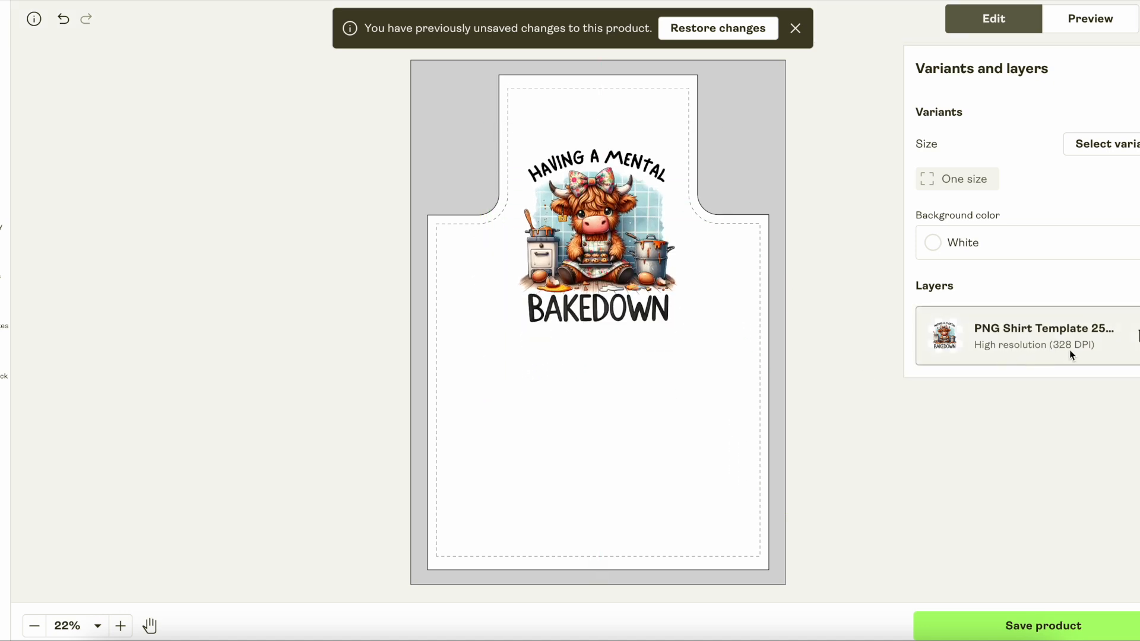
Step: Save the apron product and view its mockups of the woman wearing it and of the angled flat apron
click(1048, 631)
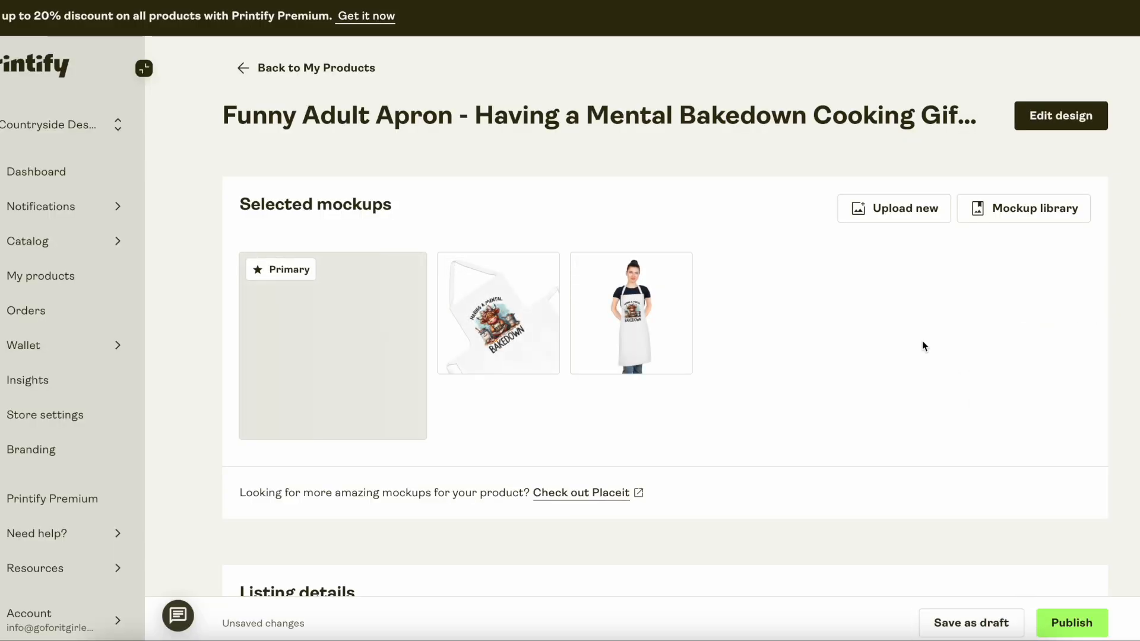
click(640, 324)
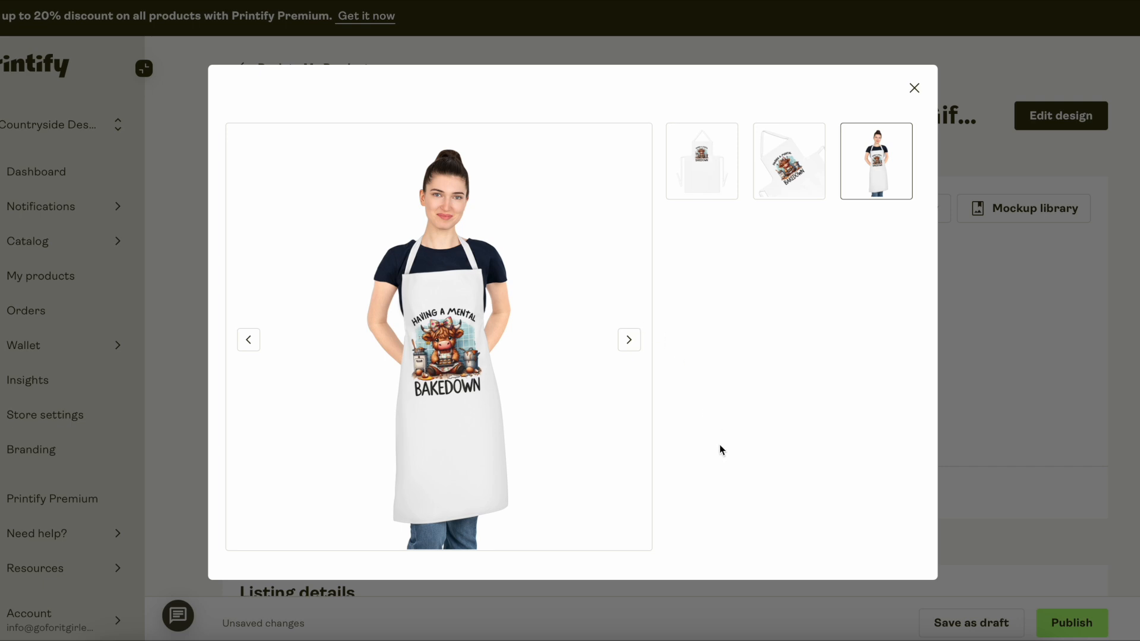
click(787, 172)
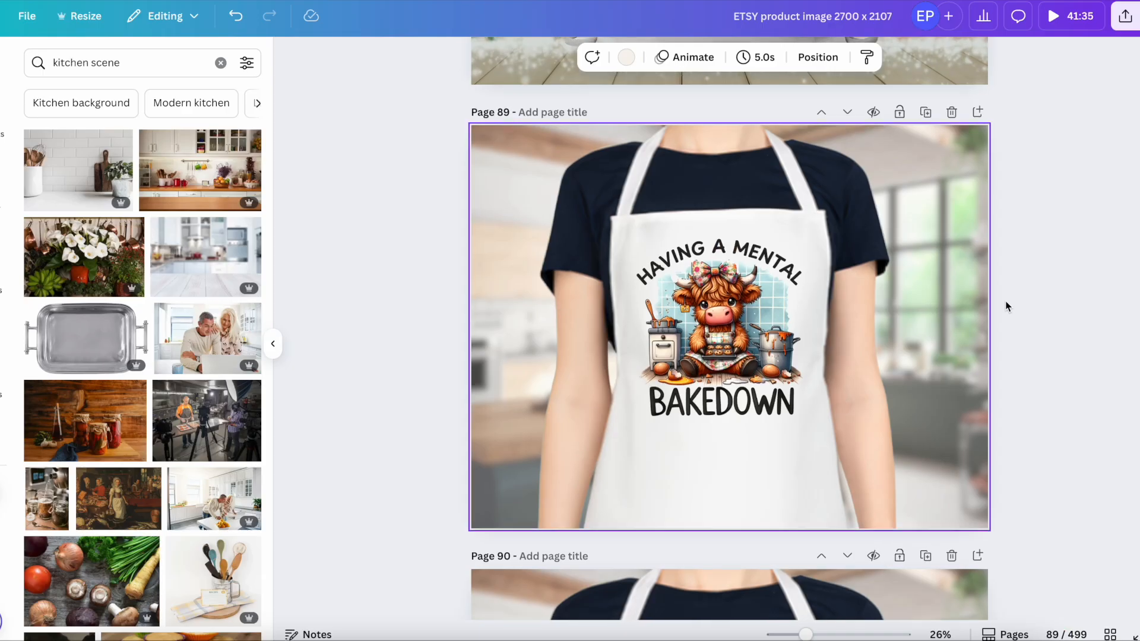
Step: Switch to the Etsy US competition results for "mental bake down apron" and review the listings' sales, prices, views and tags
scroll(1006, 306, down, 5)
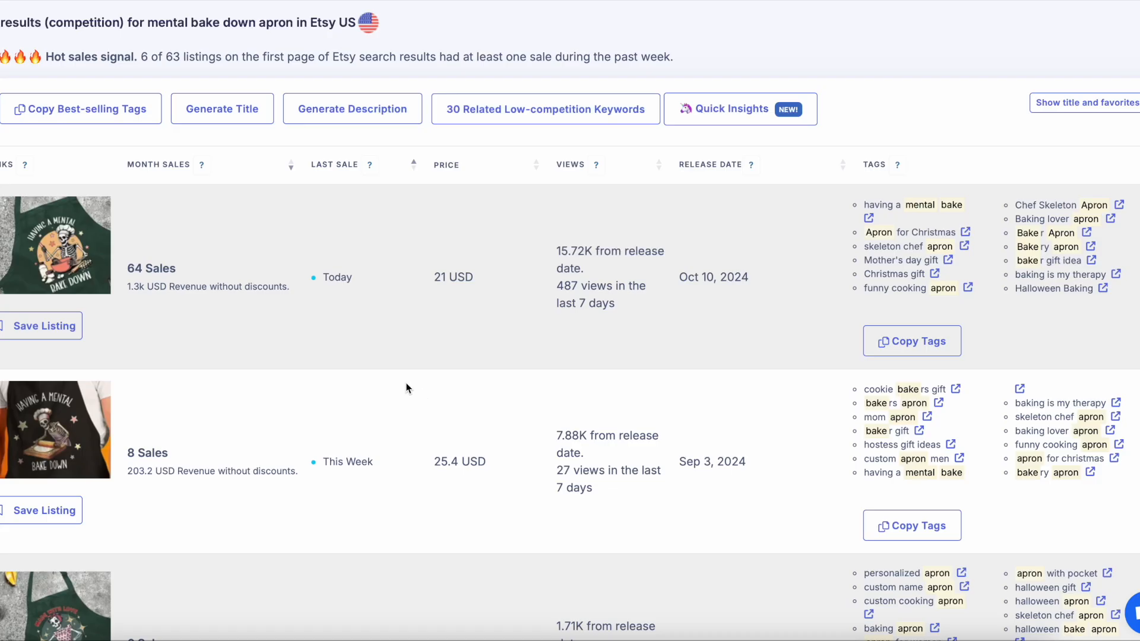
scroll(387, 366, up, 1)
scroll(387, 366, down, 1)
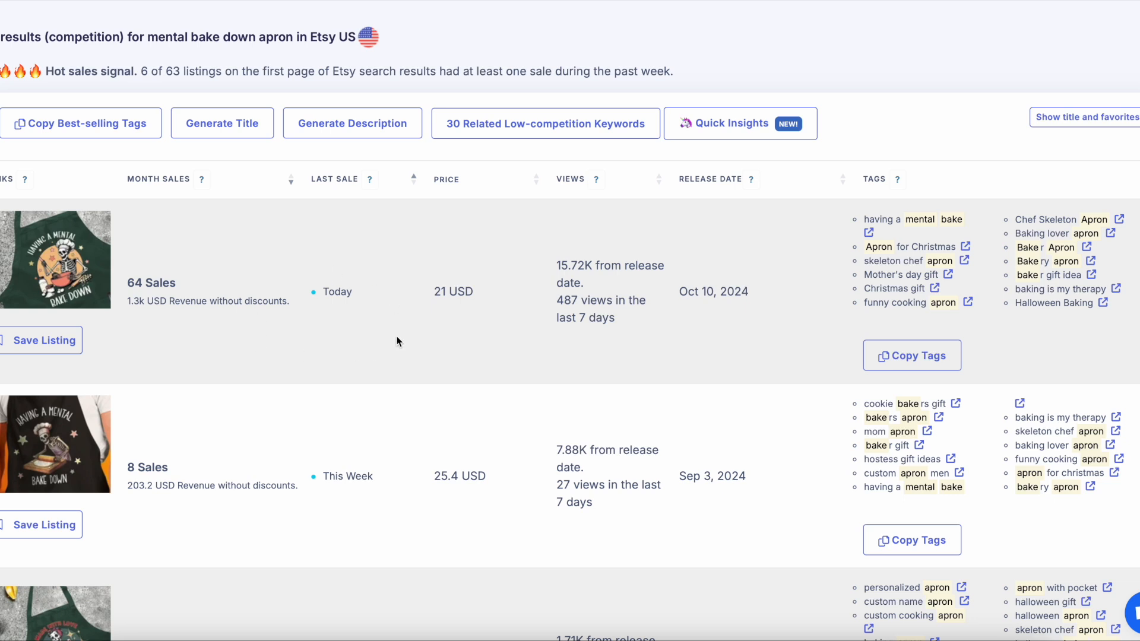